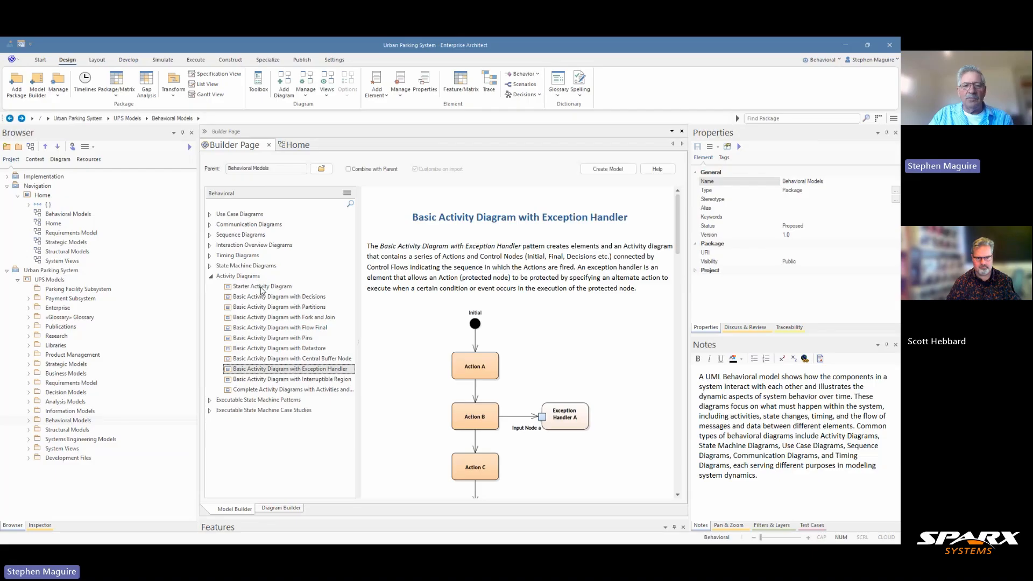
- Examine the Activity Diagram patterns, covering Starter, Decisions, Partitions, Fork and Join, Flow Final, Pins, Datastore, Central Buffer Node, Exception Handler and Interruptible Region
click(261, 288)
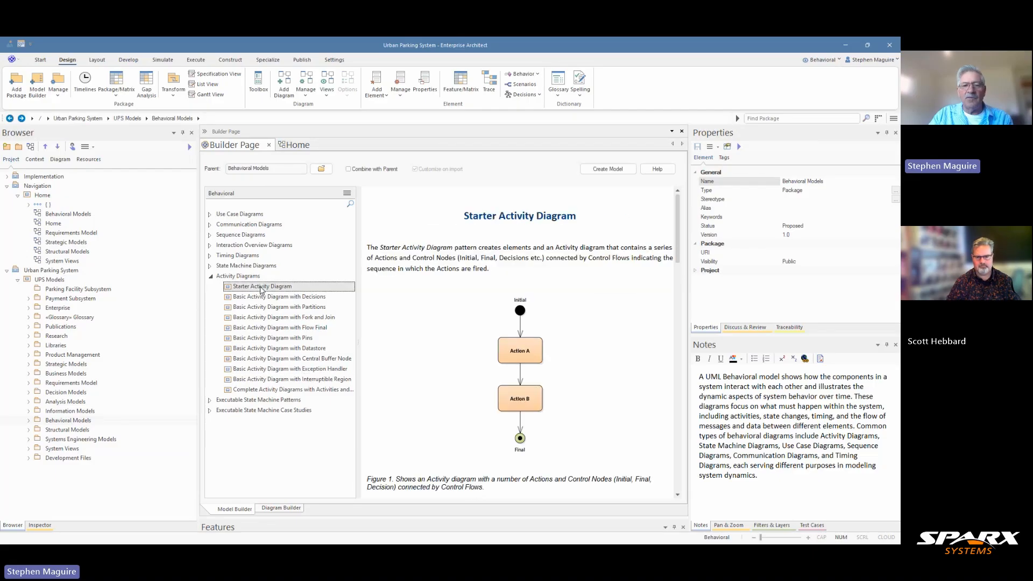
click(265, 298)
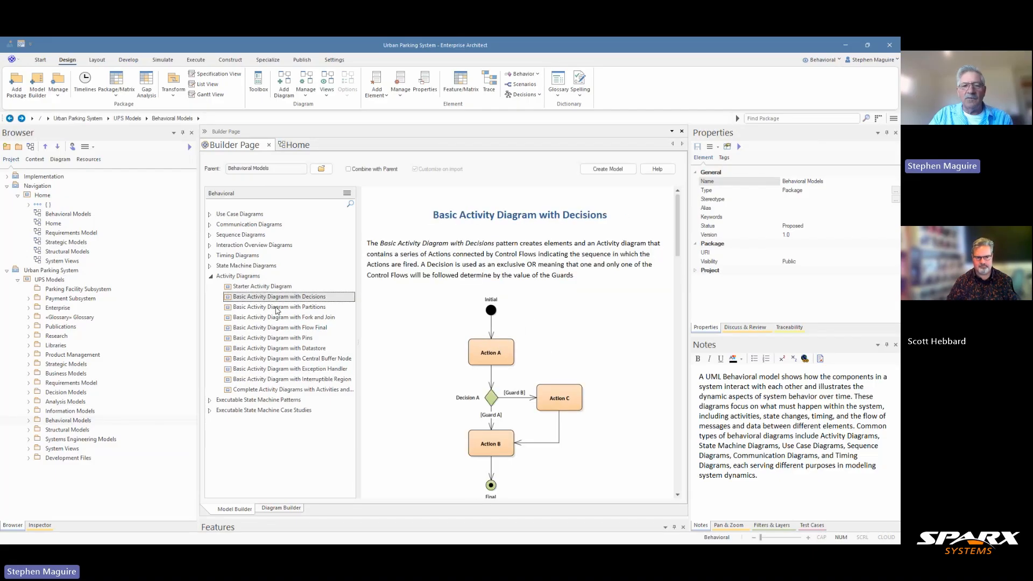
click(277, 308)
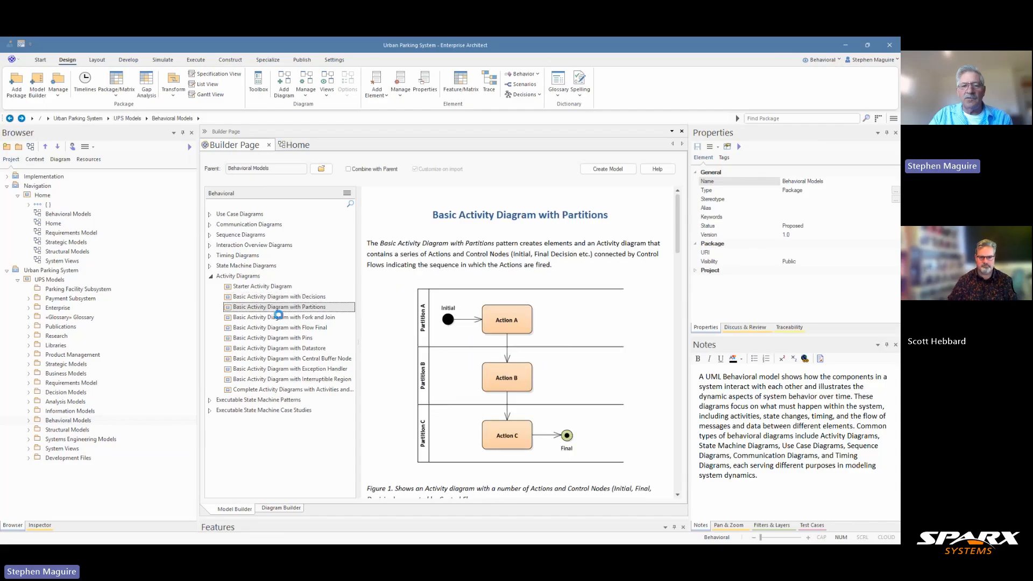
click(278, 317)
click(278, 330)
click(287, 344)
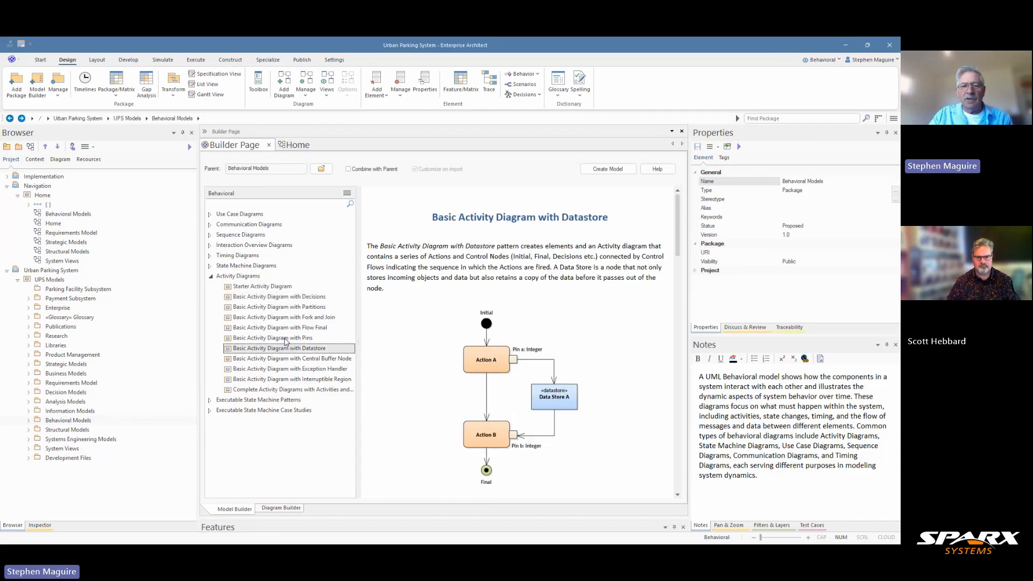
click(286, 339)
click(289, 348)
click(295, 360)
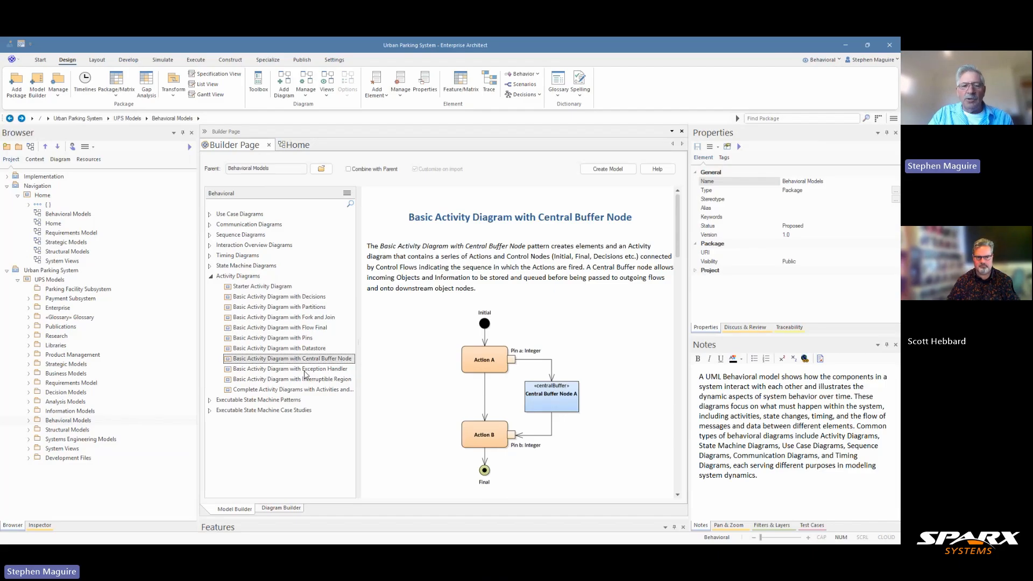
click(306, 370)
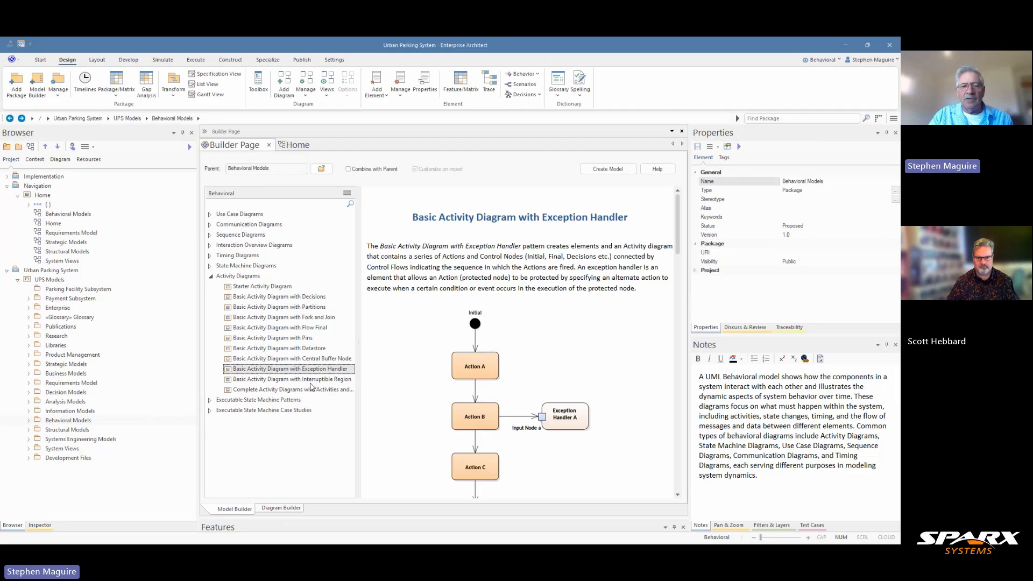
click(310, 379)
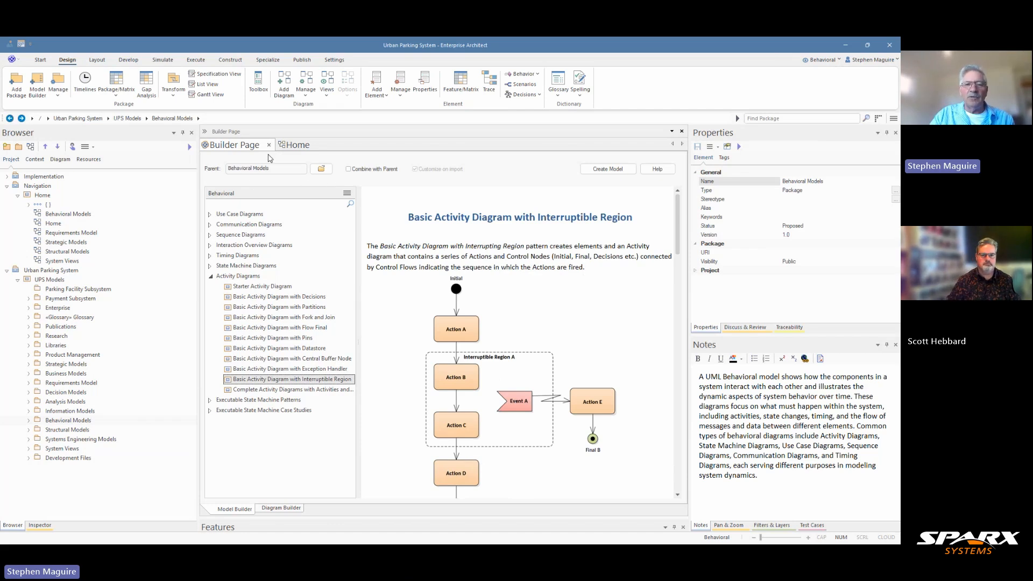
click(262, 299)
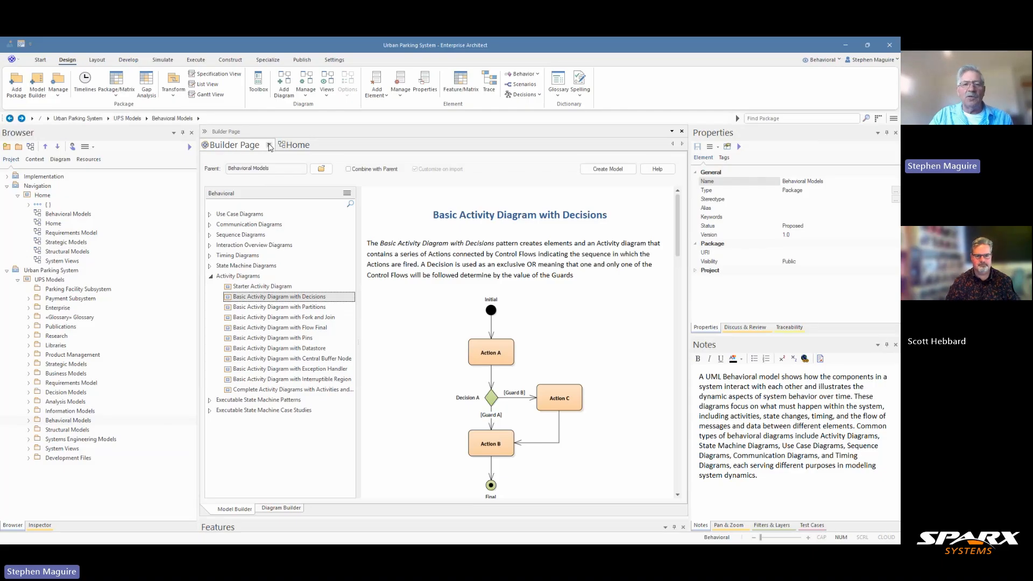
- Close the Builder Page and open the Behavioral Models diagram from the repository's home diagram
click(269, 146)
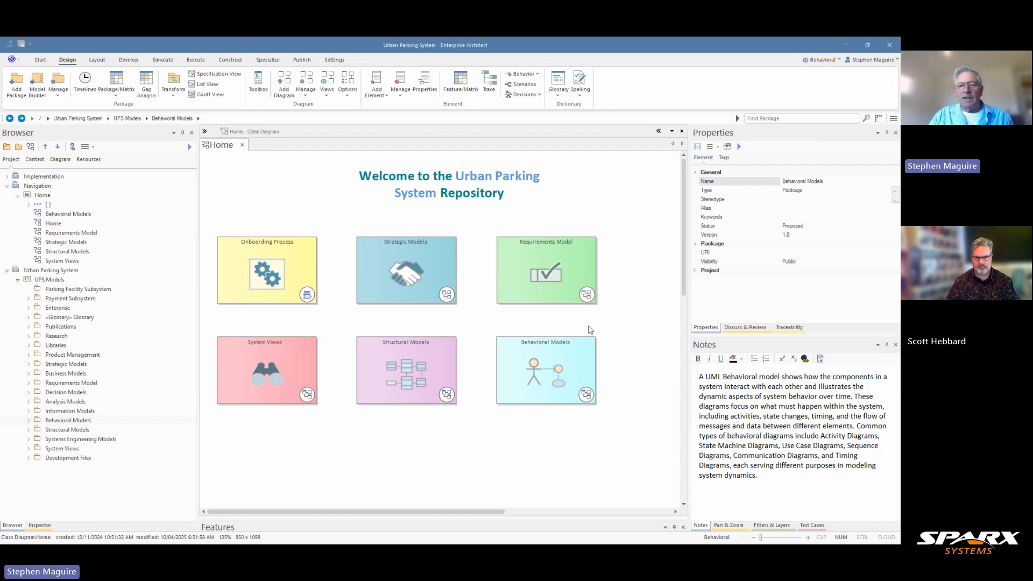
click(586, 397)
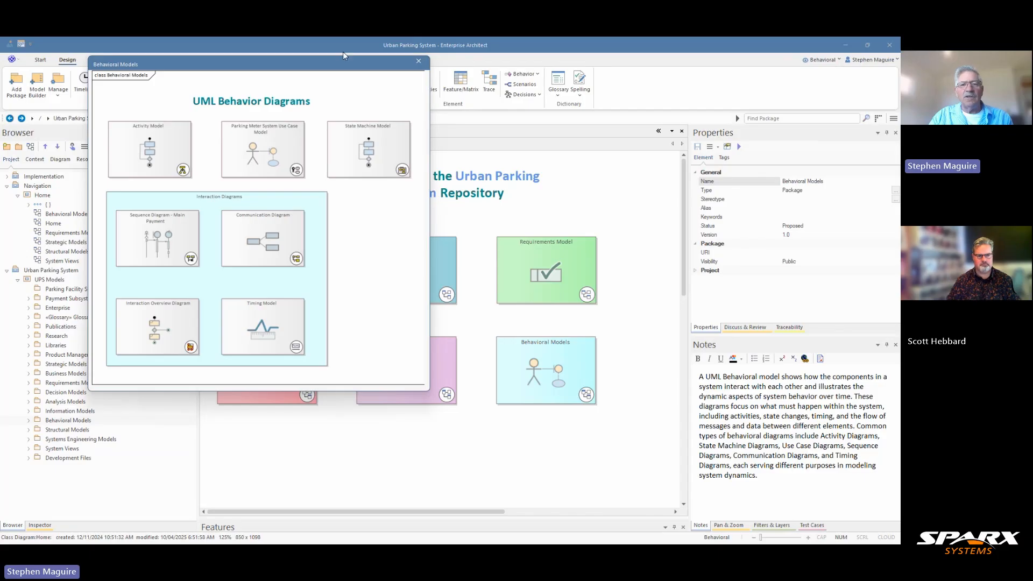
click(423, 64)
click(543, 365)
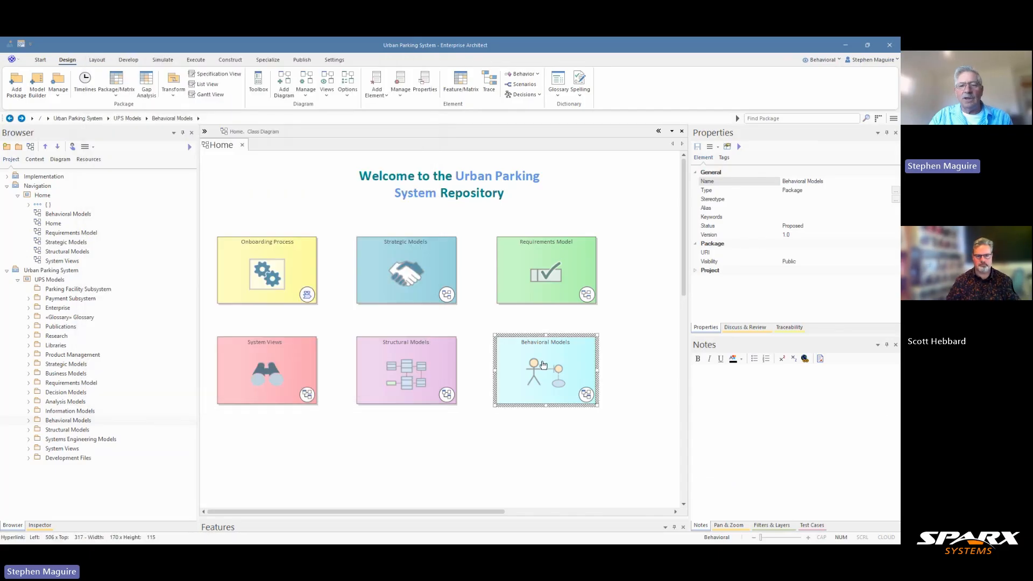
double_click(543, 364)
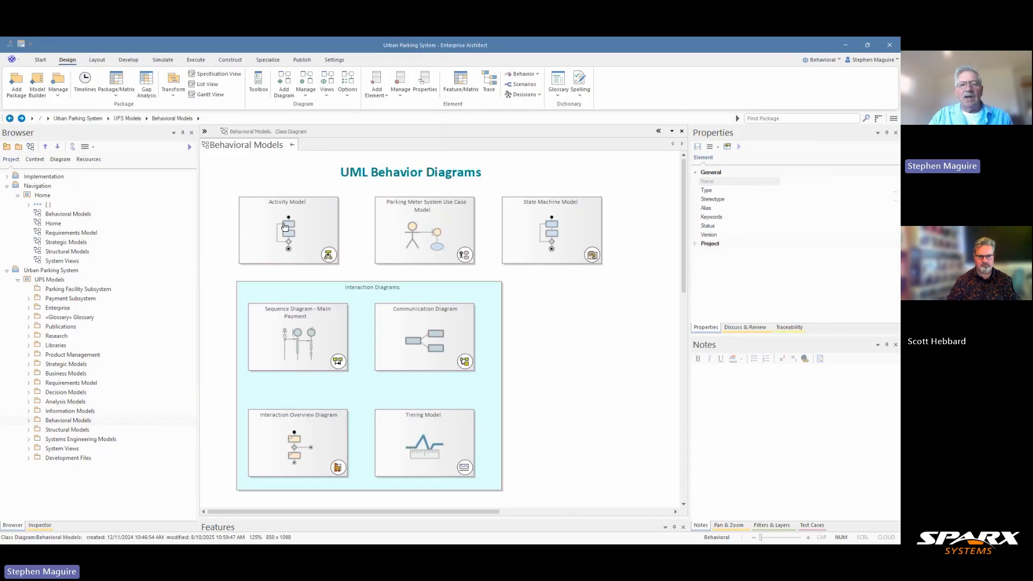
- Preview the diagram behind the Activity Model tile, close the preview and open the Book Parking Session diagram itself
click(328, 257)
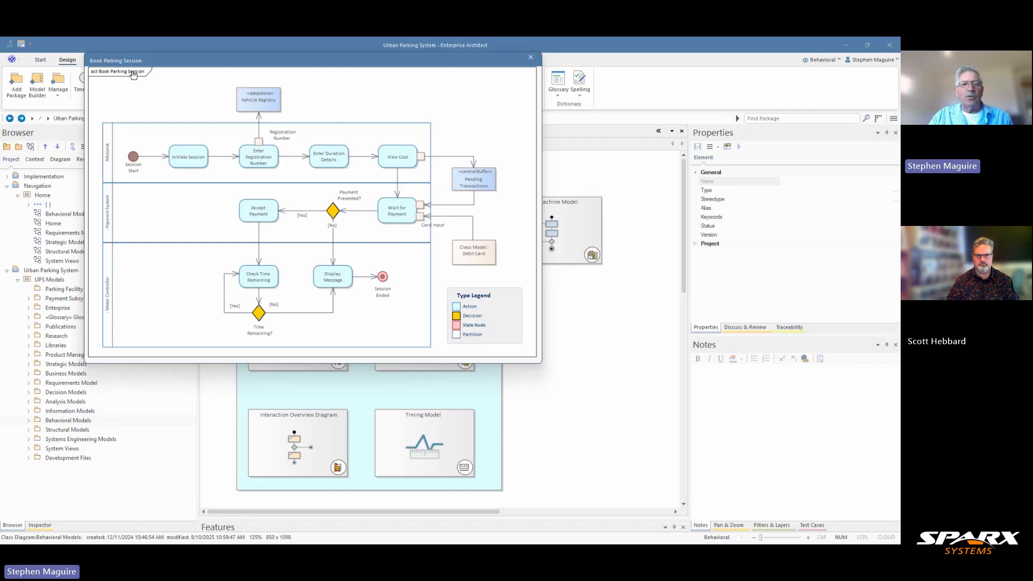
click(530, 57)
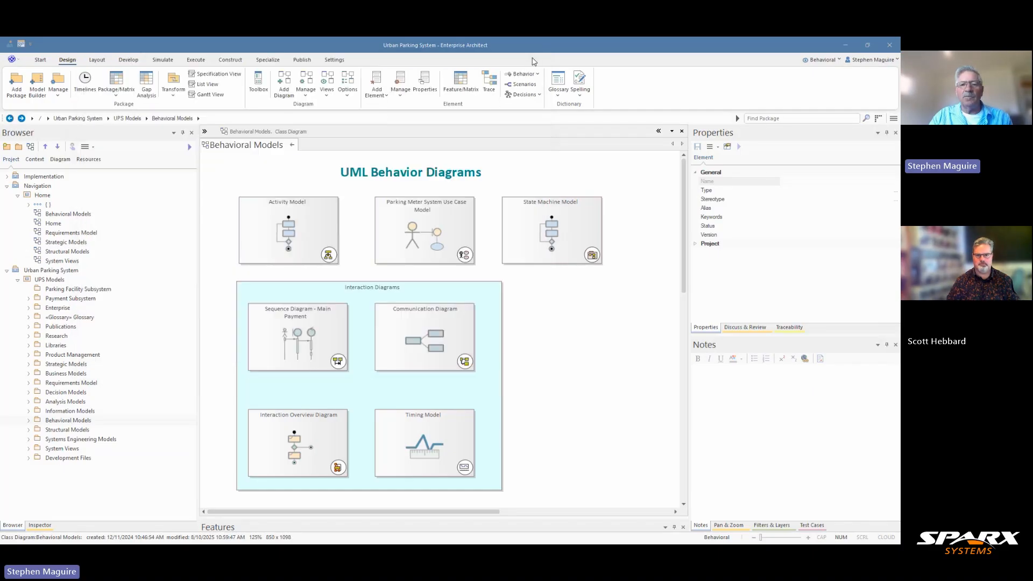
click(296, 234)
double_click(296, 234)
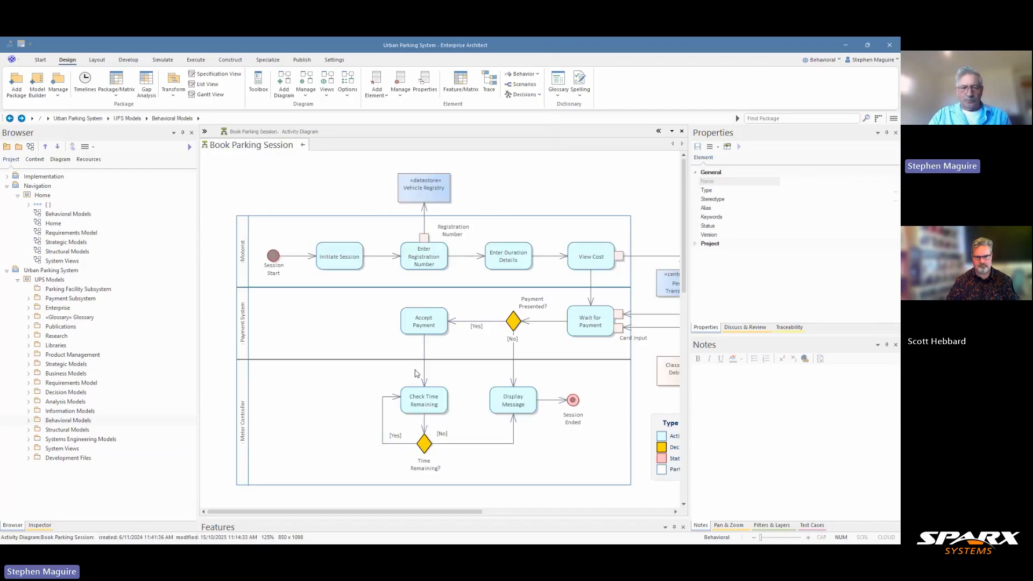
- Widen the diagram area by narrowing the Properties and Browser panes so the whole Book Parking Session diagram fits
drag(397, 511, 393, 512)
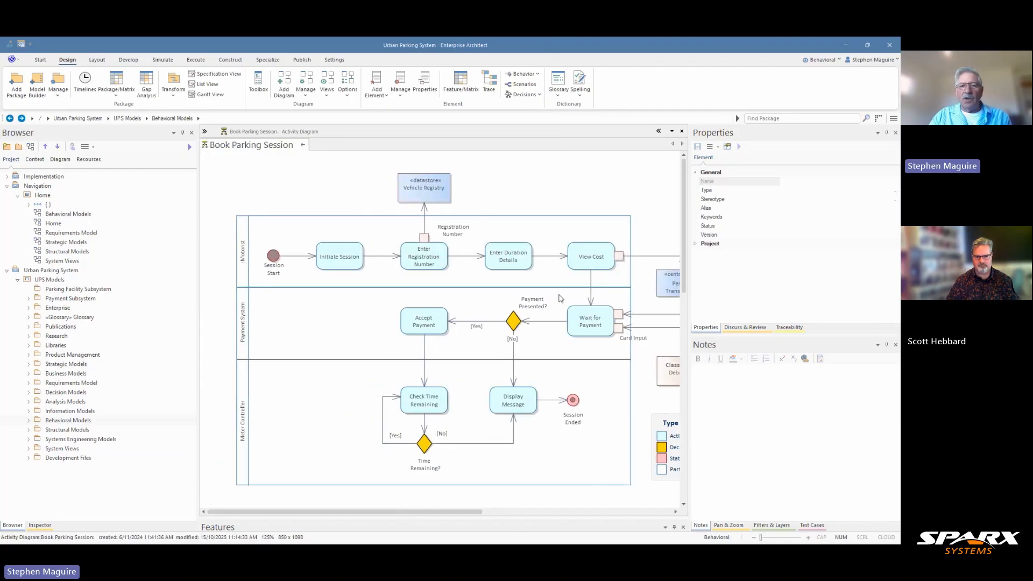
drag(690, 304, 740, 293)
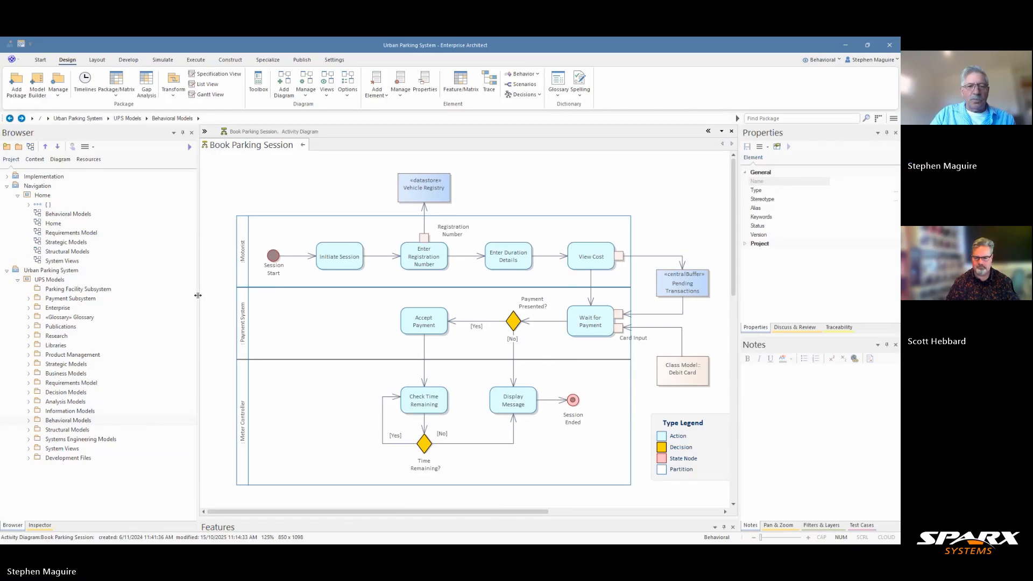
drag(198, 293, 173, 293)
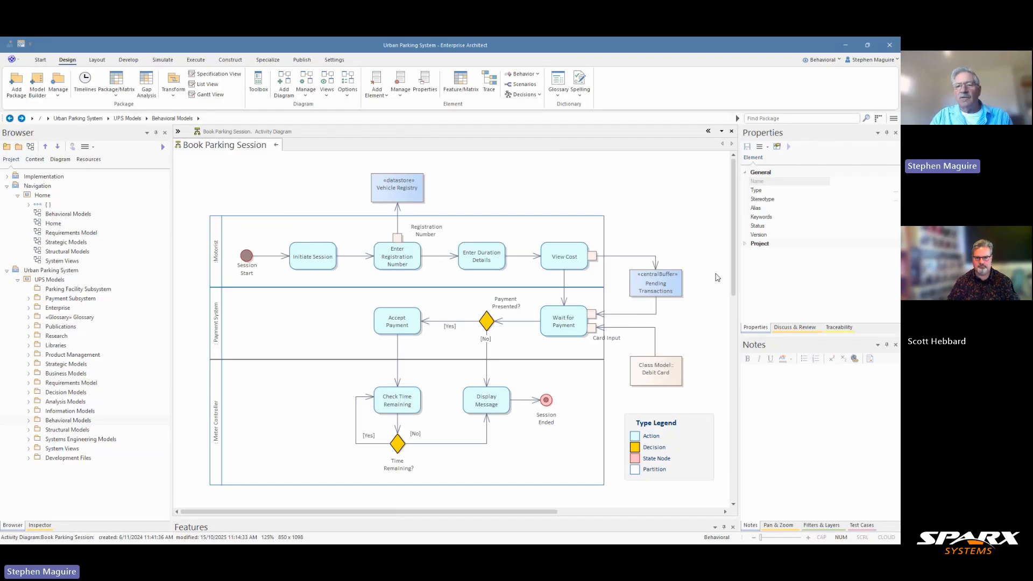
- Read the notes of the Pending Transactions central buffer, the Vehicle Registry datastore and the Debit Card class
click(660, 291)
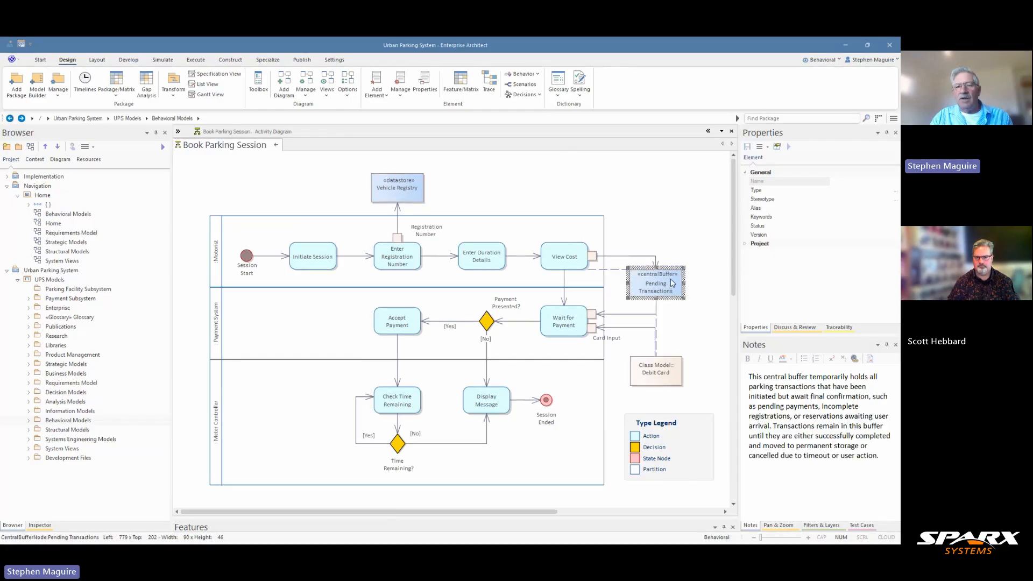
click(417, 196)
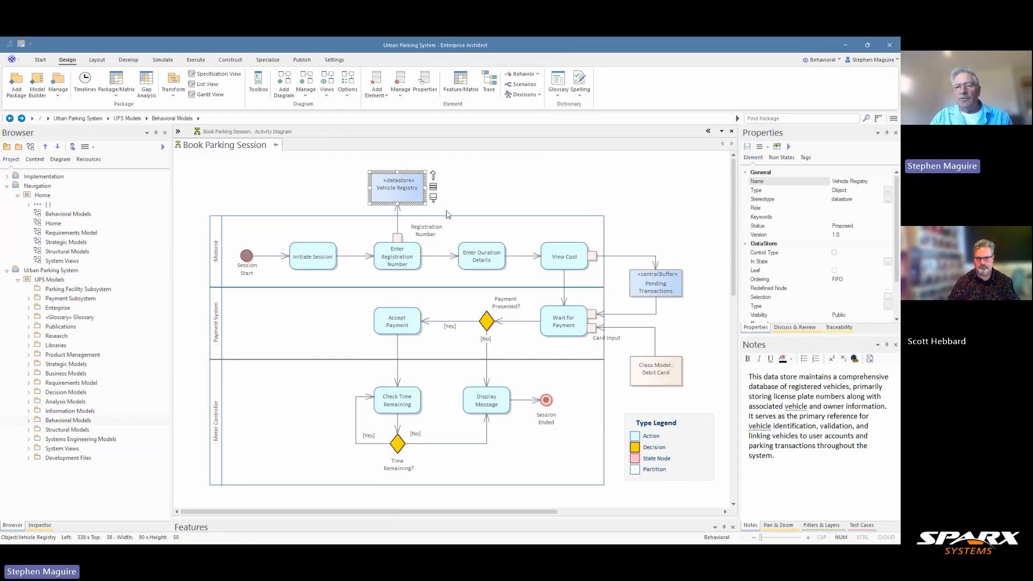
click(650, 372)
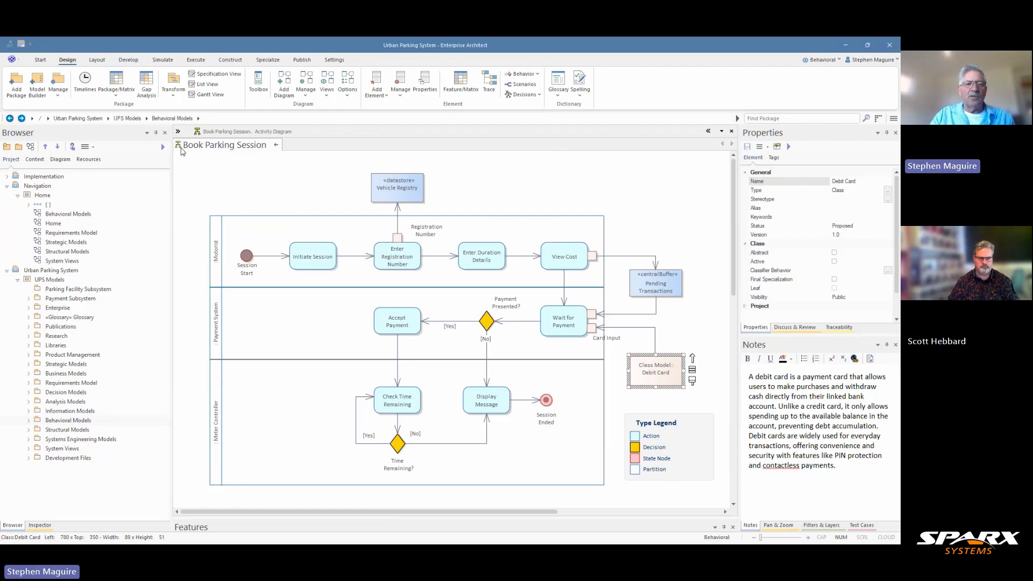
- Add an Atomic action named "Cancel Booking" above the Motorist partition, beside the Vehicle Registry datastore
click(178, 134)
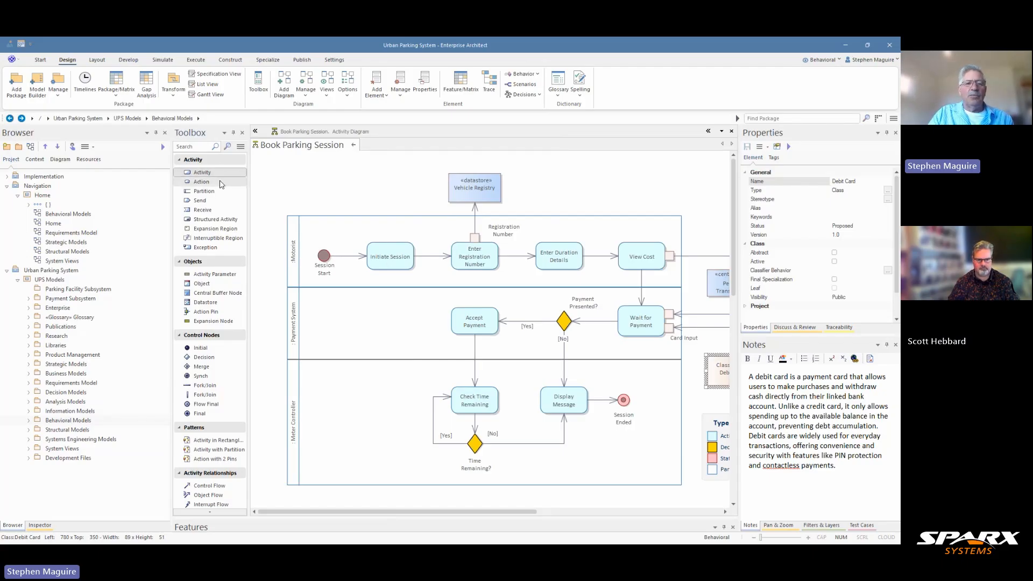
click(214, 173)
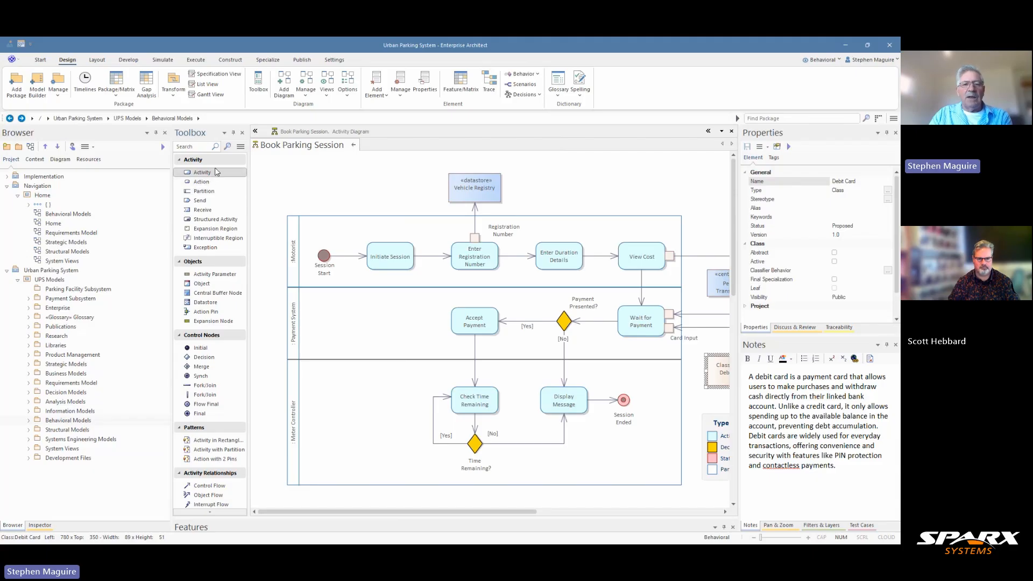
click(201, 183)
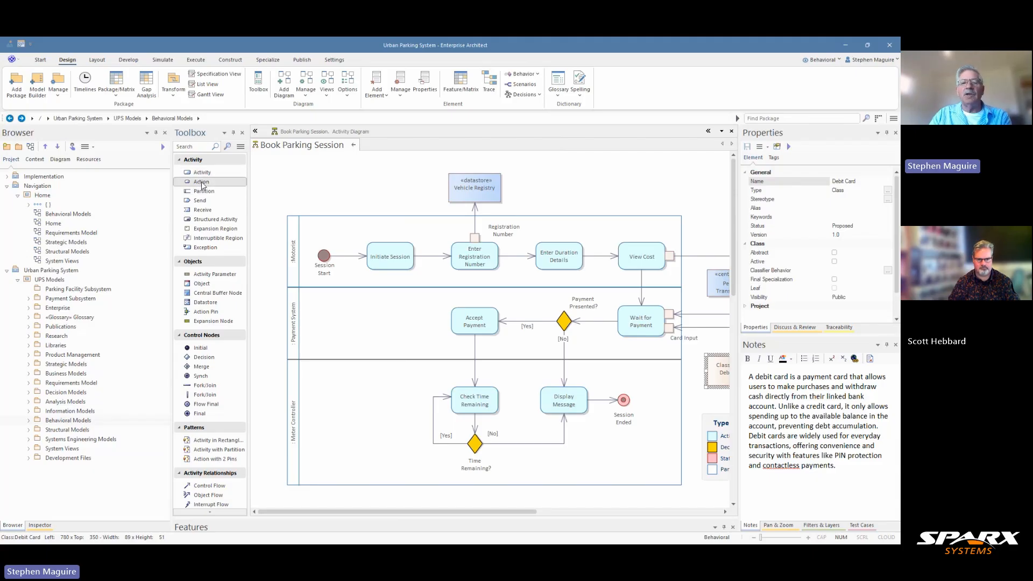
click(552, 179)
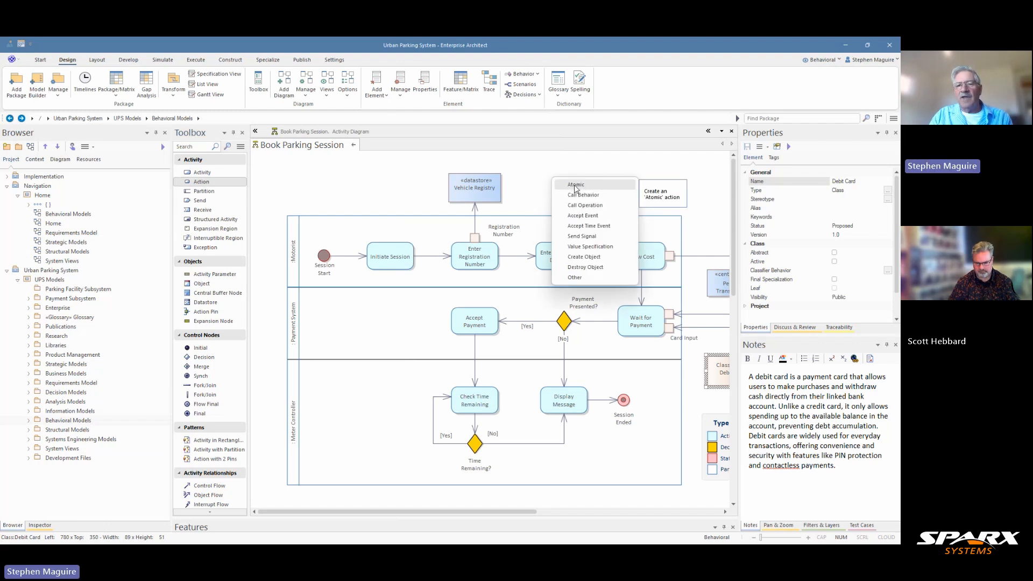
click(575, 185)
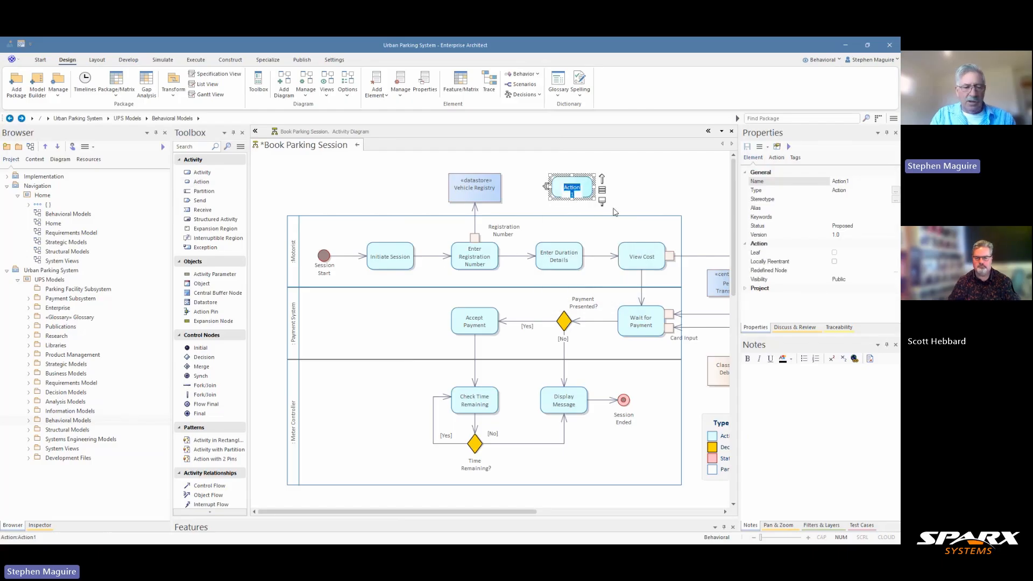
text(Cance)
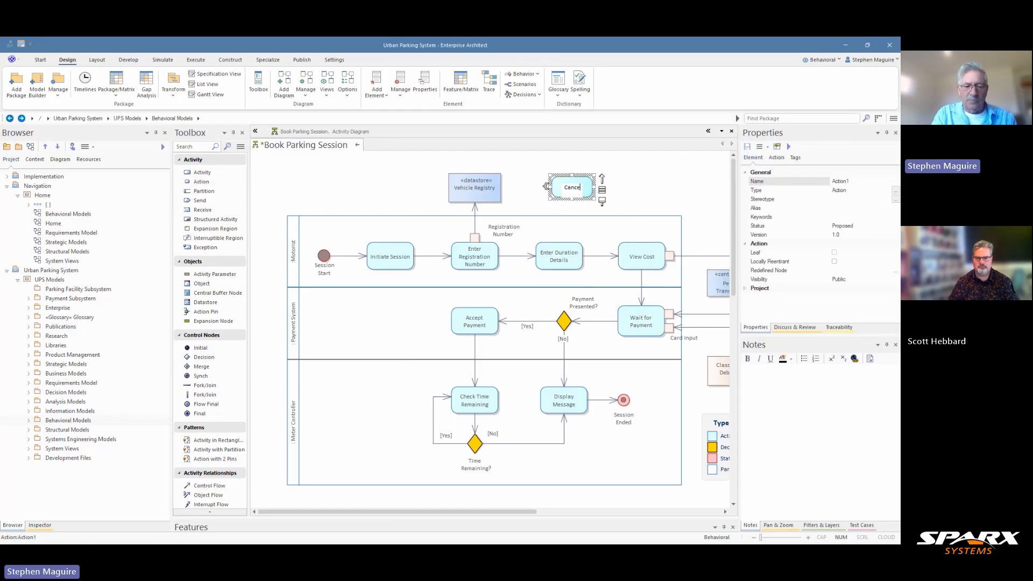
text(l B)
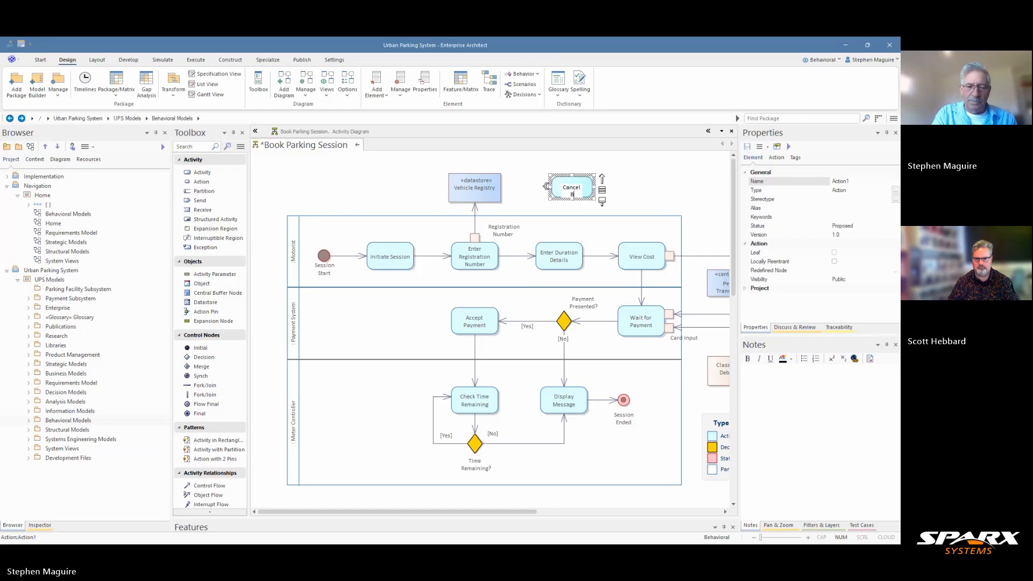
text(ooking)
click(639, 184)
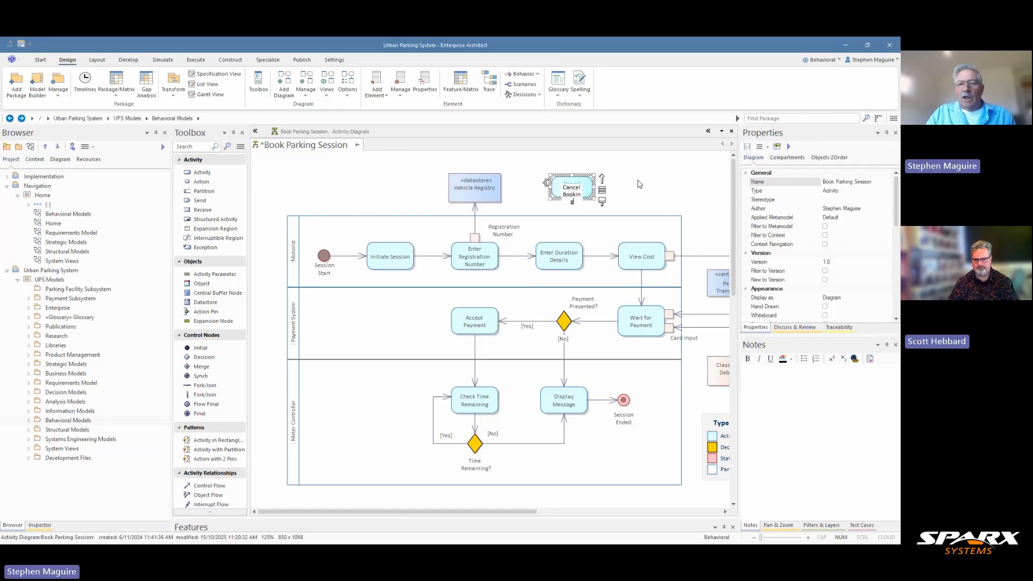
drag(581, 187, 568, 190)
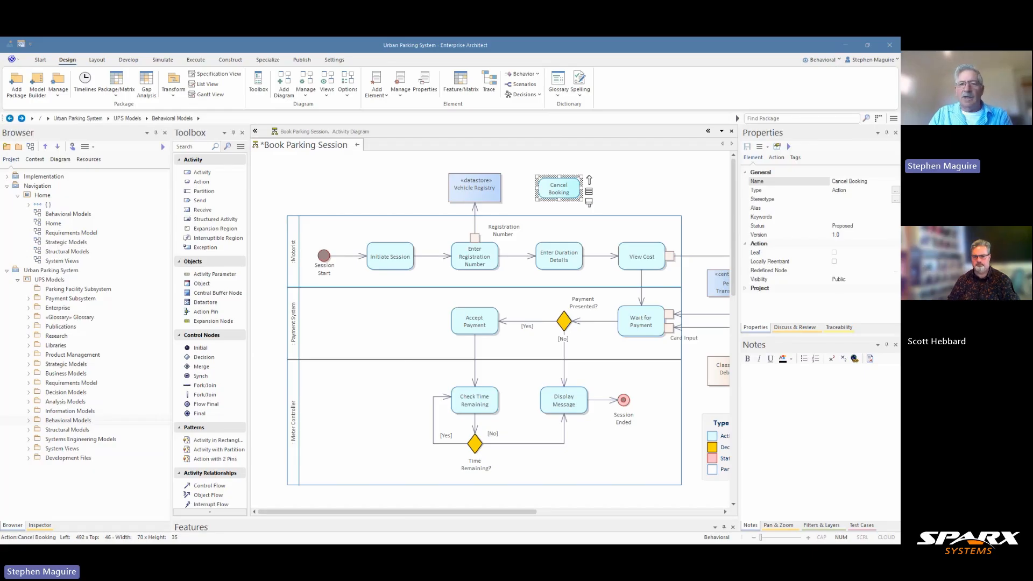
- Add notes to the Cancel Booking action describing reservation removal, release of the parking spot, transaction status update, possible refund processing and stakeholder notification
click(756, 374)
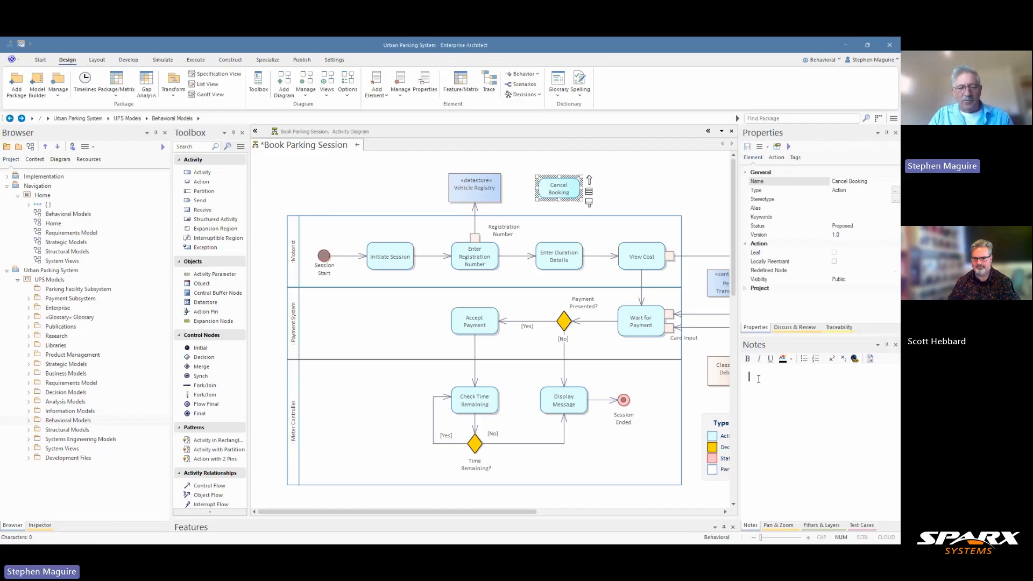
text(This action executes the cancellation process by removing the parking reservation from active bookings, releasing the reserved parking spot back to the available inventory, and updating the transaction status in the system. It may also initiate refund processing if applicable and notify relevant stakeholders of the cancellation.)
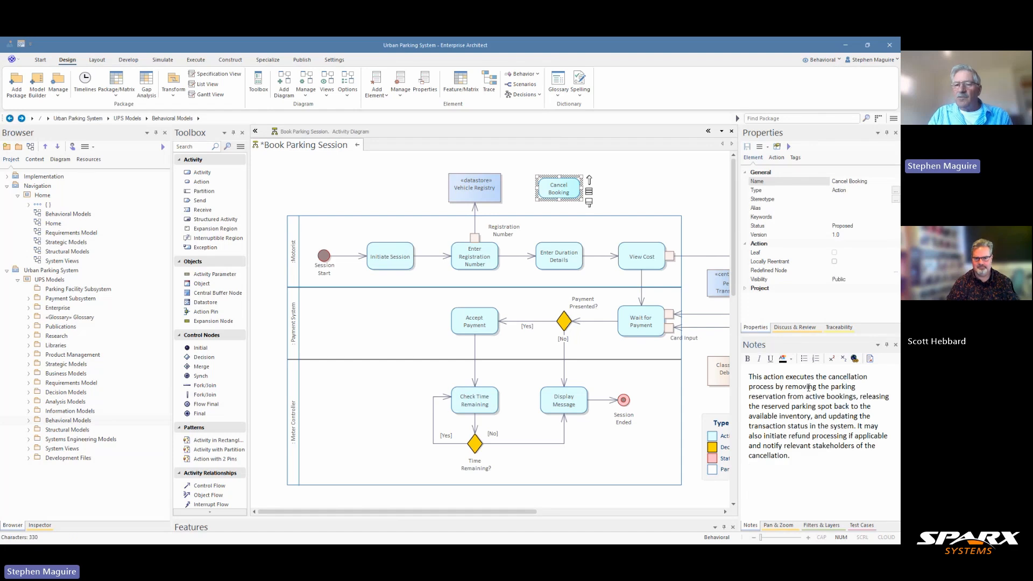
key(Return)
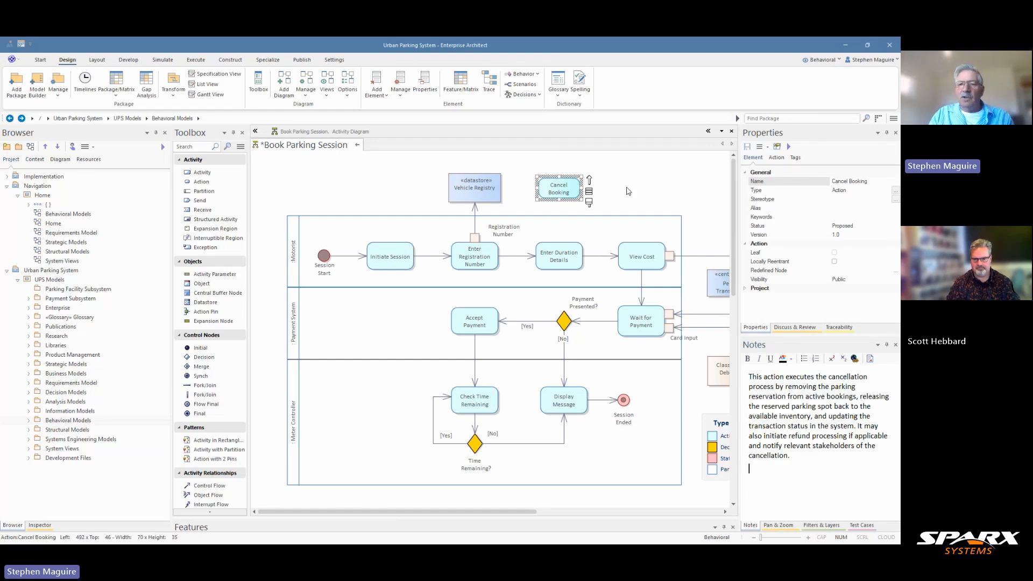
click(628, 191)
drag(567, 184, 567, 188)
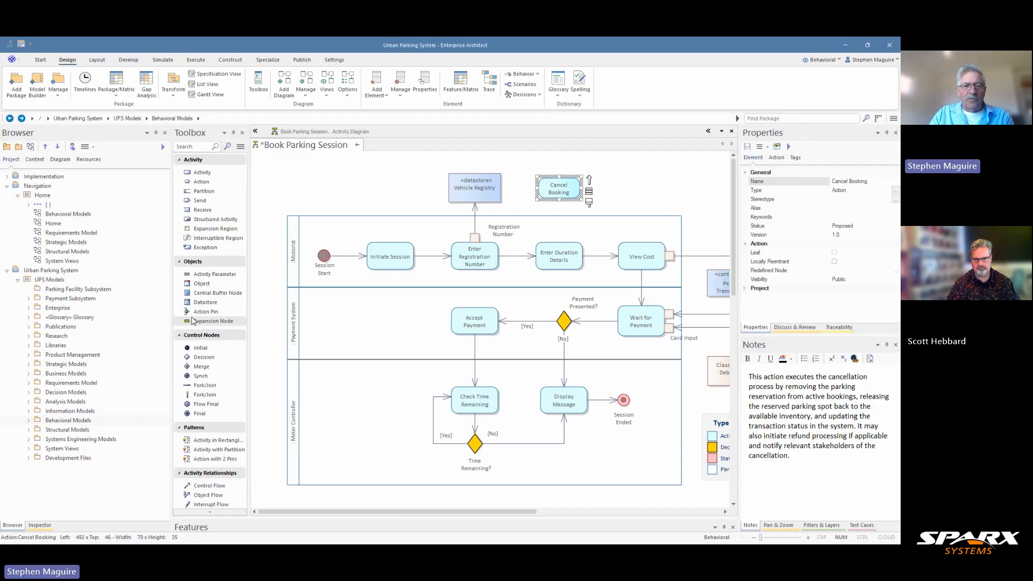
- Collapse the Objects and Control Nodes groups among the activity diagram's available elements
click(180, 263)
click(181, 275)
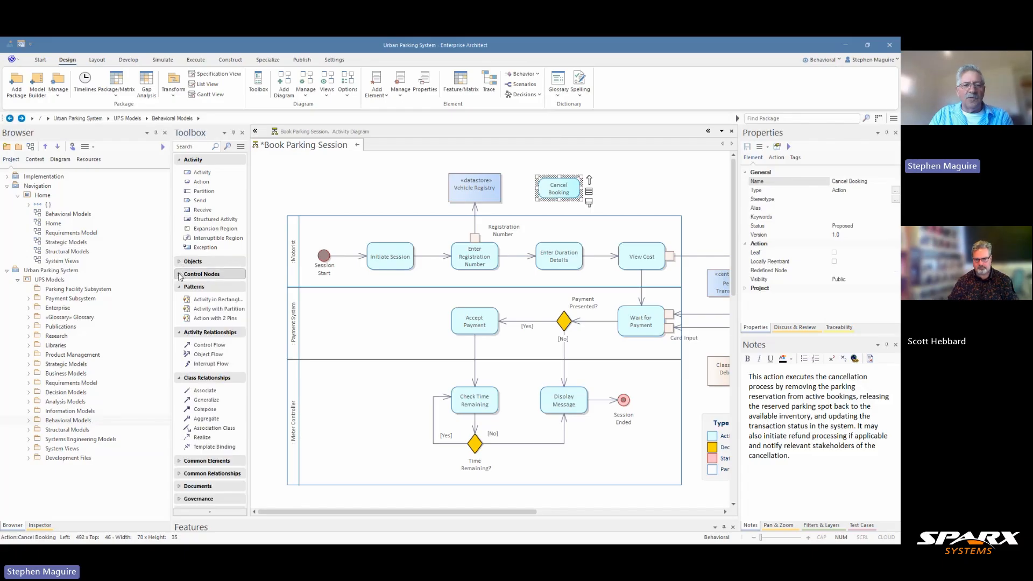
- Collapse the Patterns group and inspect the control flow from Session Start and the object flows from Debit Card and Registration Number
click(180, 287)
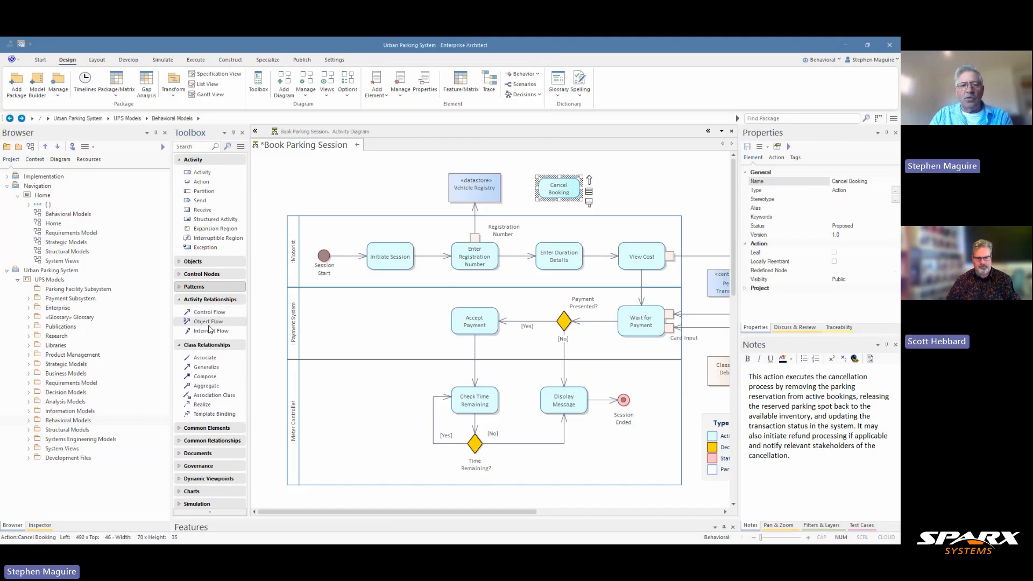
click(348, 257)
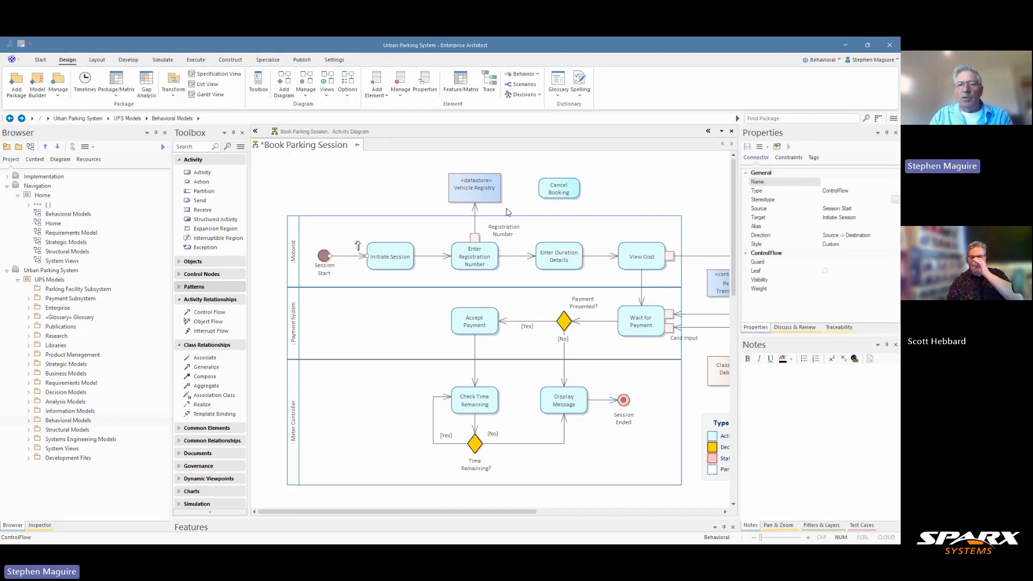
click(708, 326)
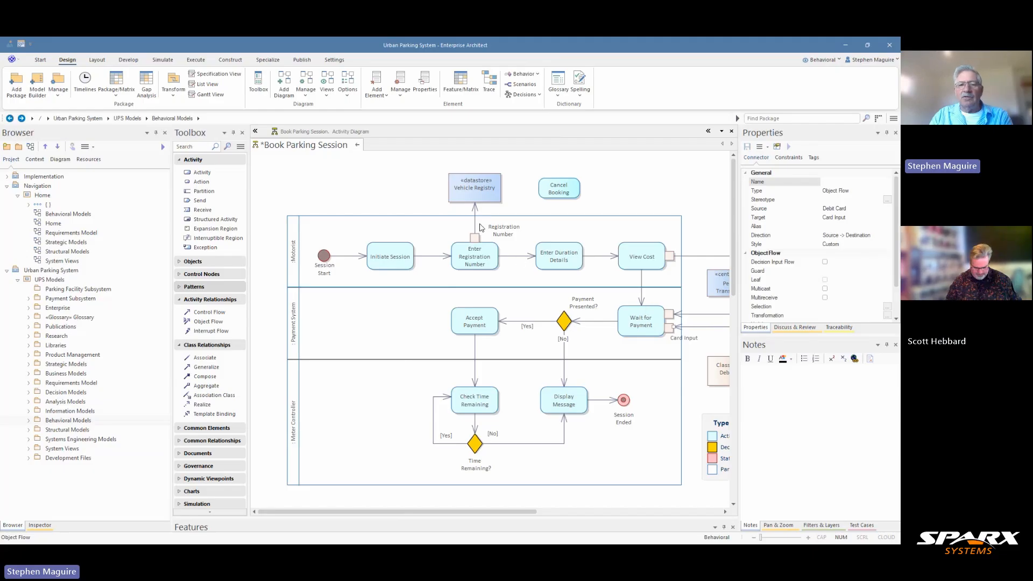
click(474, 220)
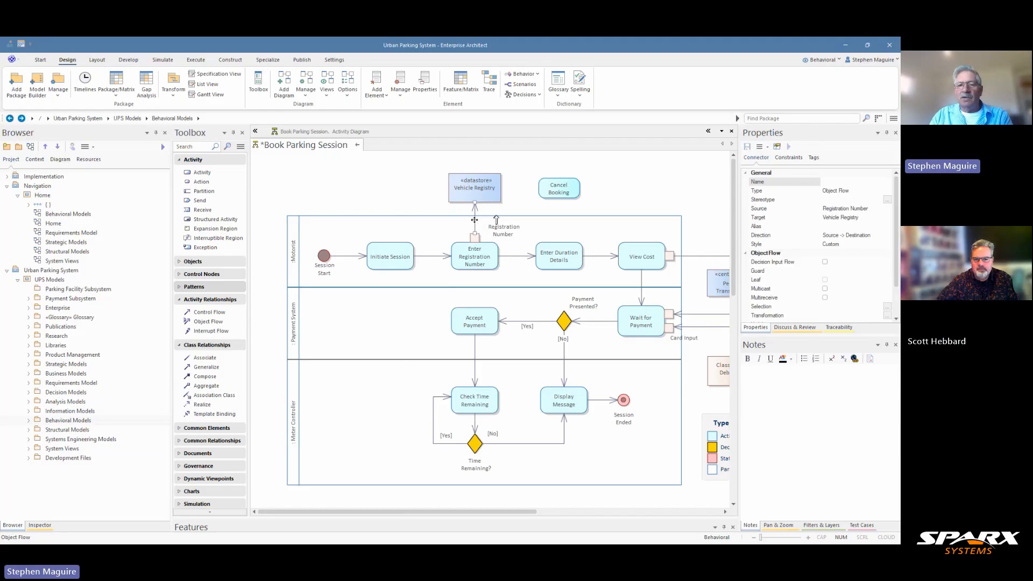
- Connect the Enter Duration Details action to the Cancel Booking action with an Interrupt Flow
click(221, 332)
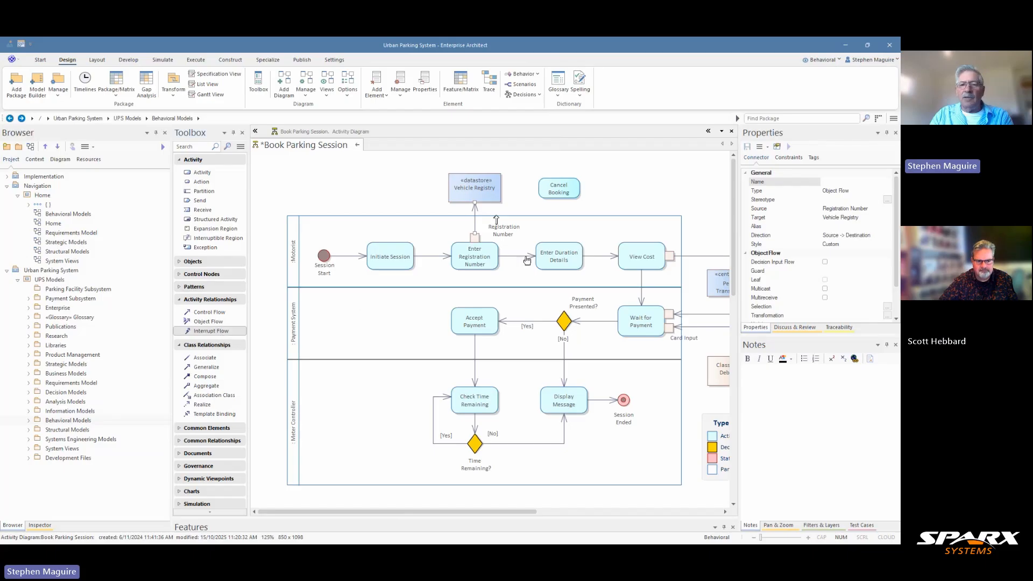
drag(571, 258, 576, 223)
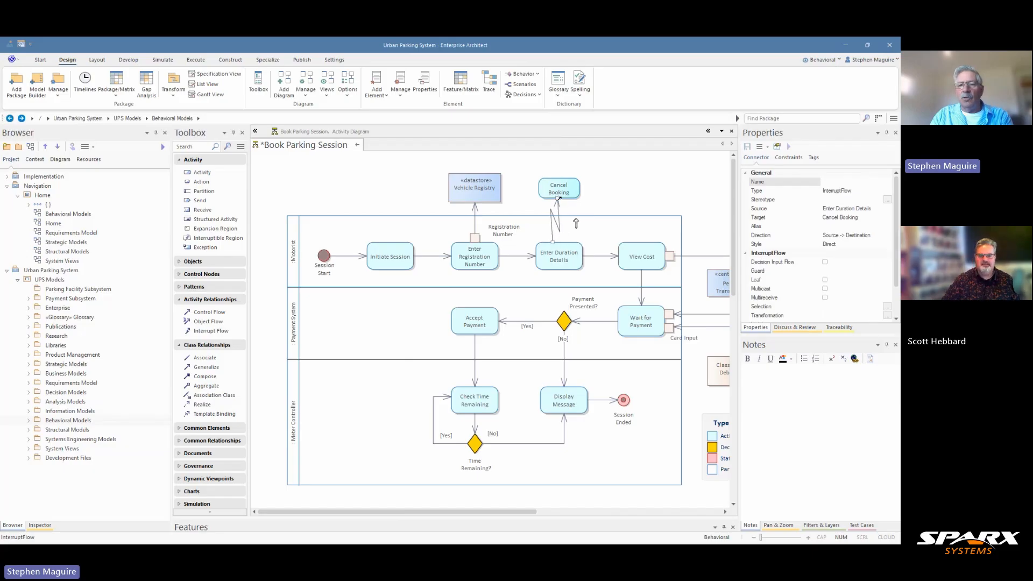
click(557, 206)
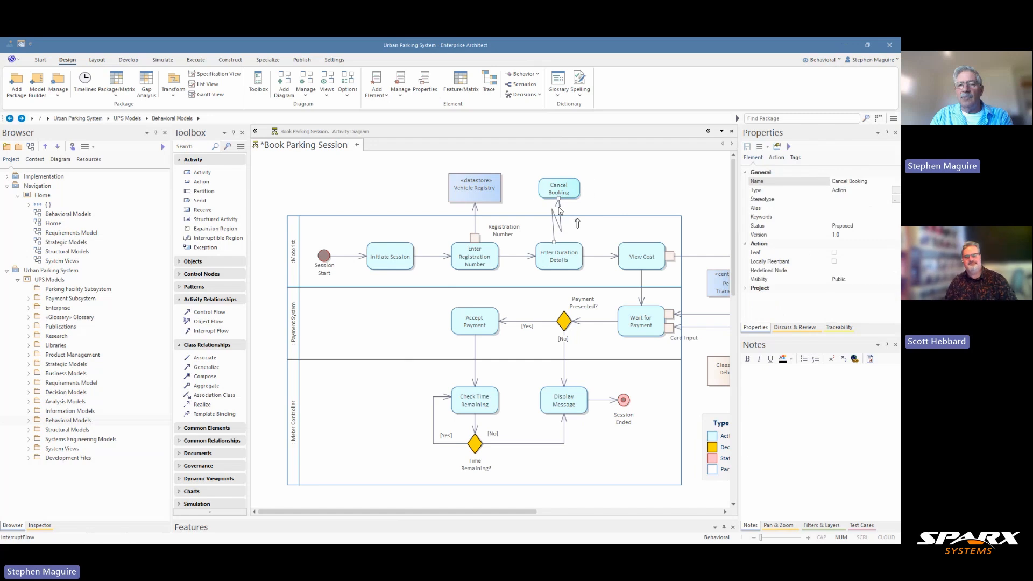
click(554, 236)
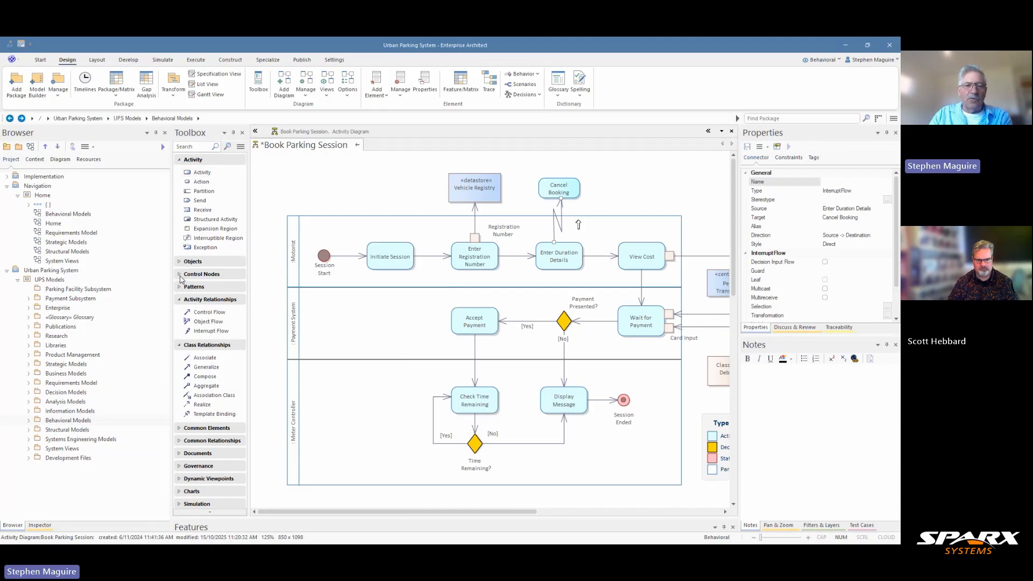
- Add a Final node above the Motorist partition, to the right of the Cancel Booking action
click(180, 274)
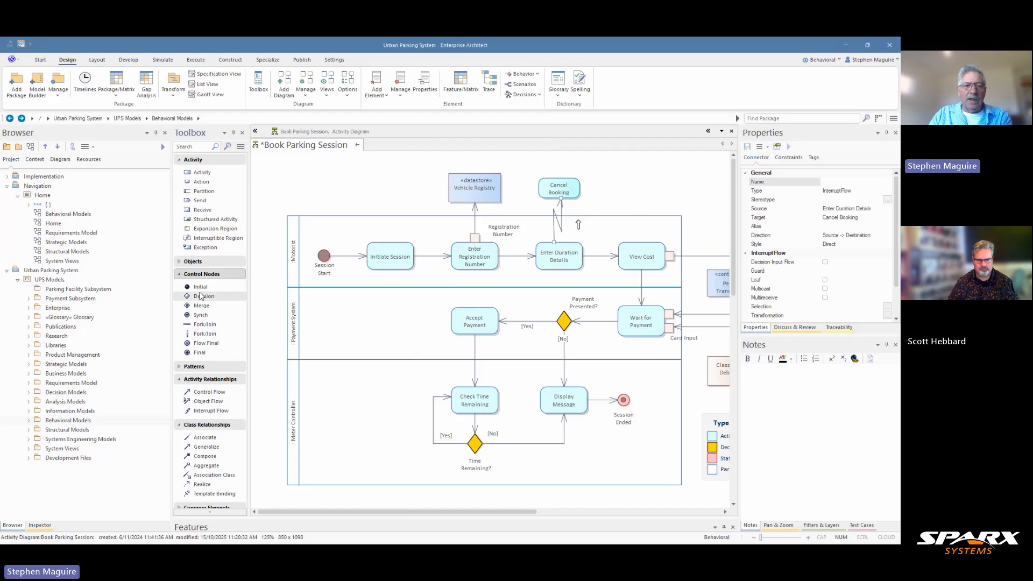
click(200, 352)
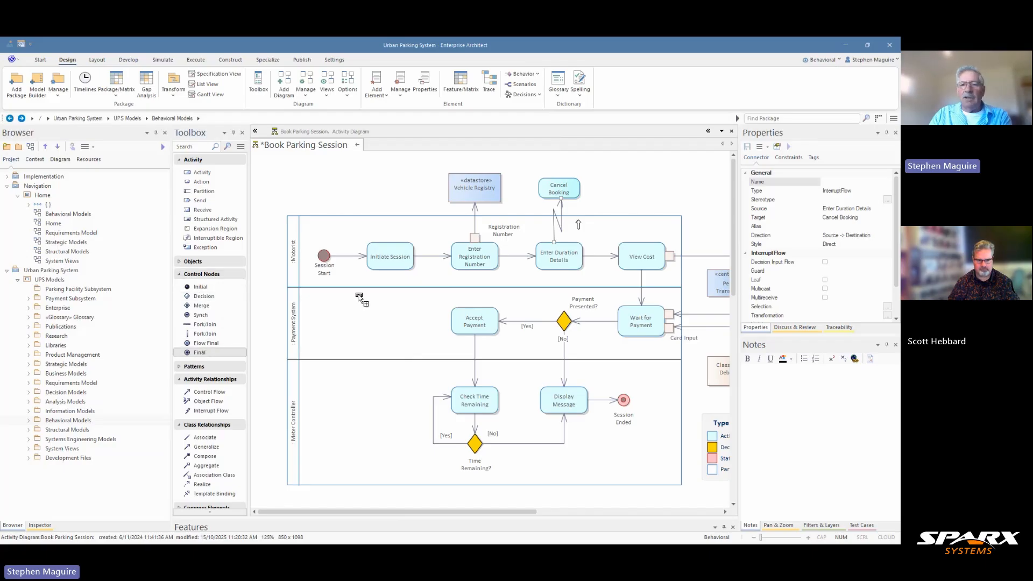
click(638, 186)
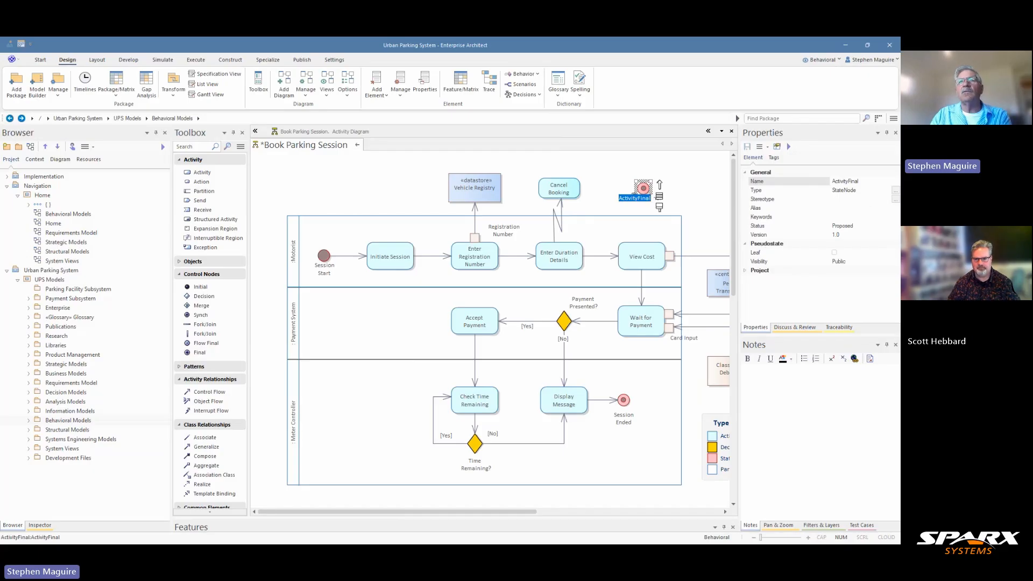
click(683, 42)
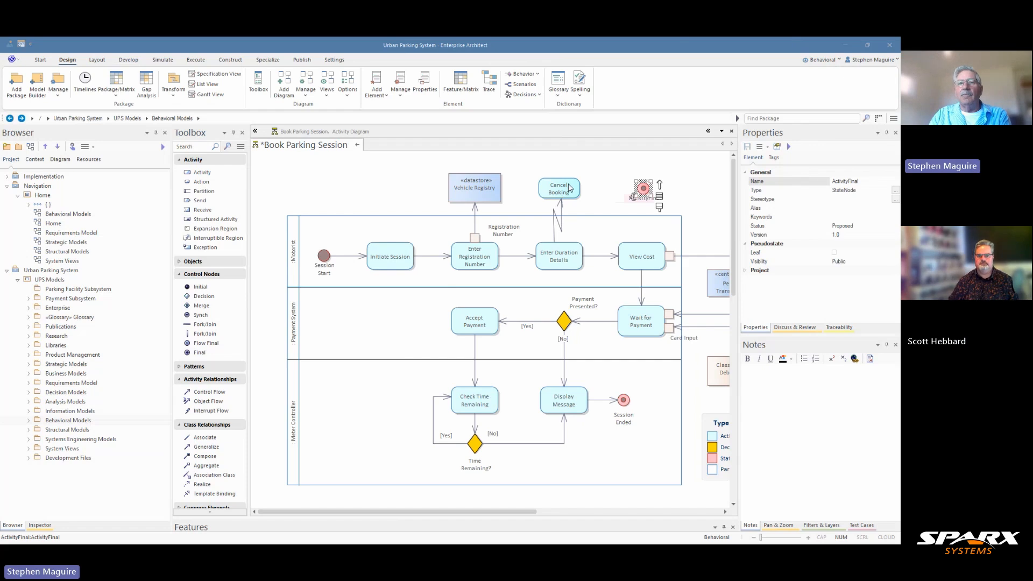
- Draw a ControlFlow from Cancel Booking to the new final node and move the node slightly closer to the action
click(570, 187)
drag(587, 185, 650, 195)
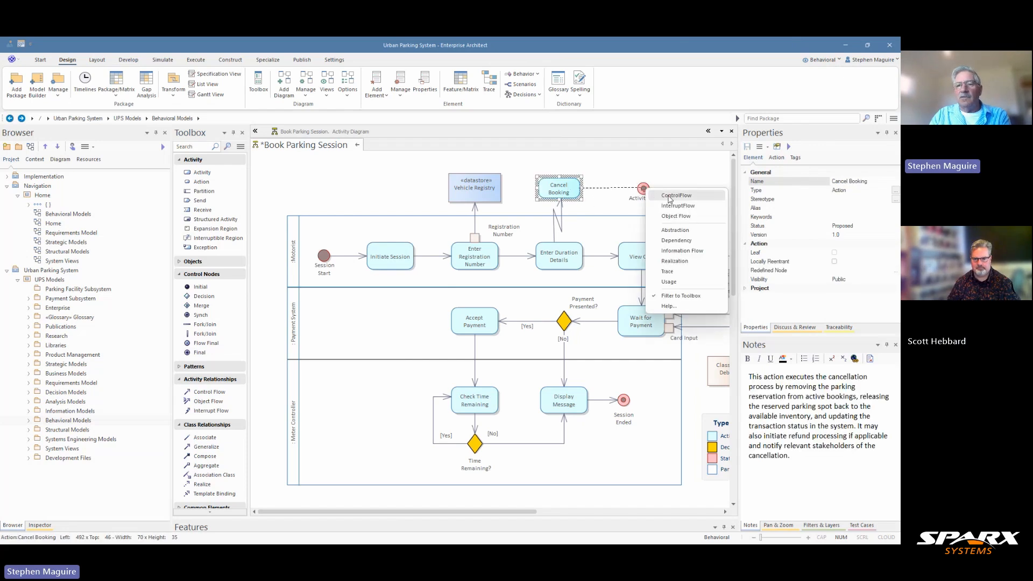
click(654, 197)
click(643, 188)
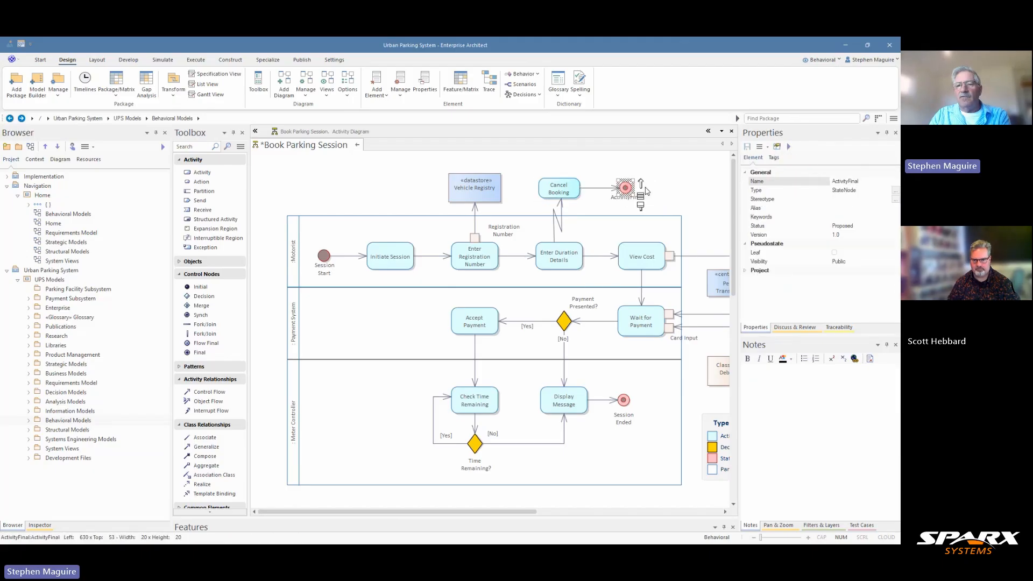
- Rename the final node beside Cancel Booking as "Booking Cancelled" and position its label beneath the node
click(867, 182)
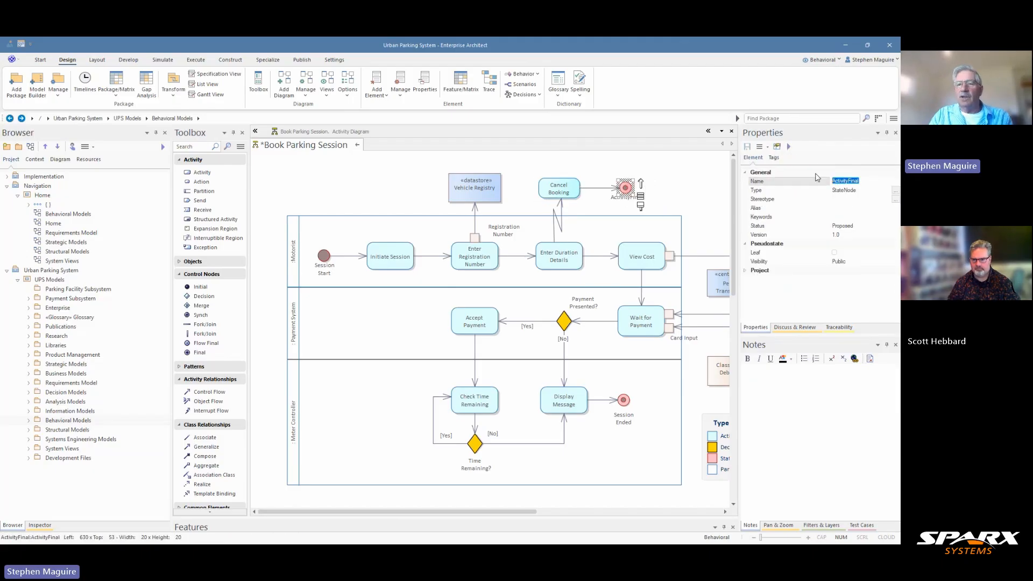
text(Bookin)
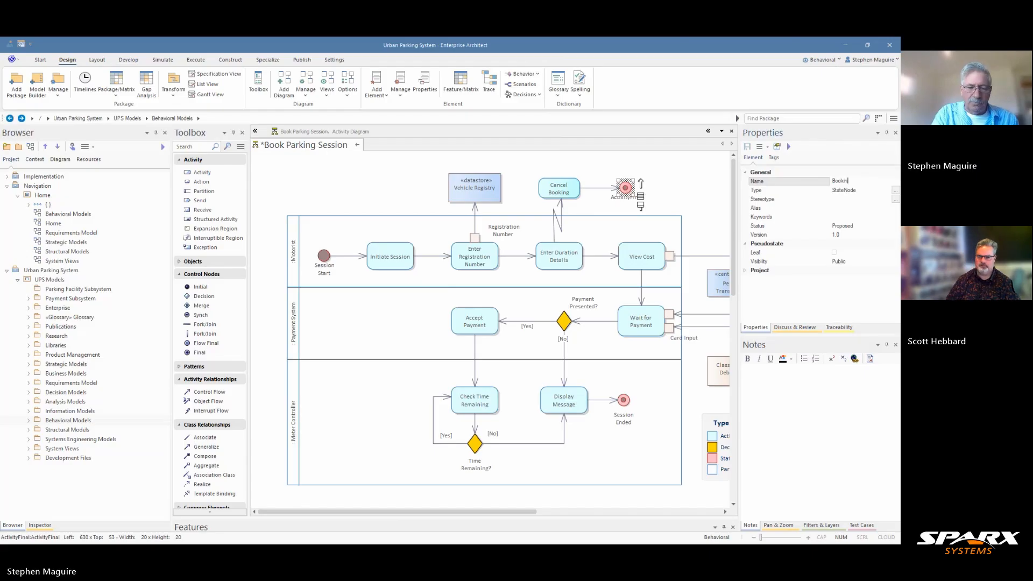
text(g Cancell)
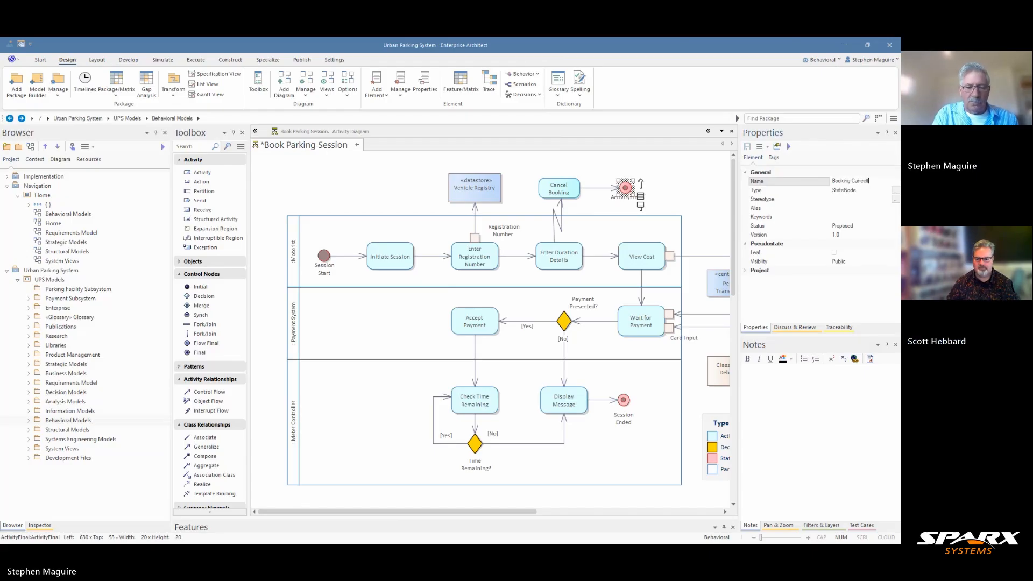
text(ed)
click(705, 185)
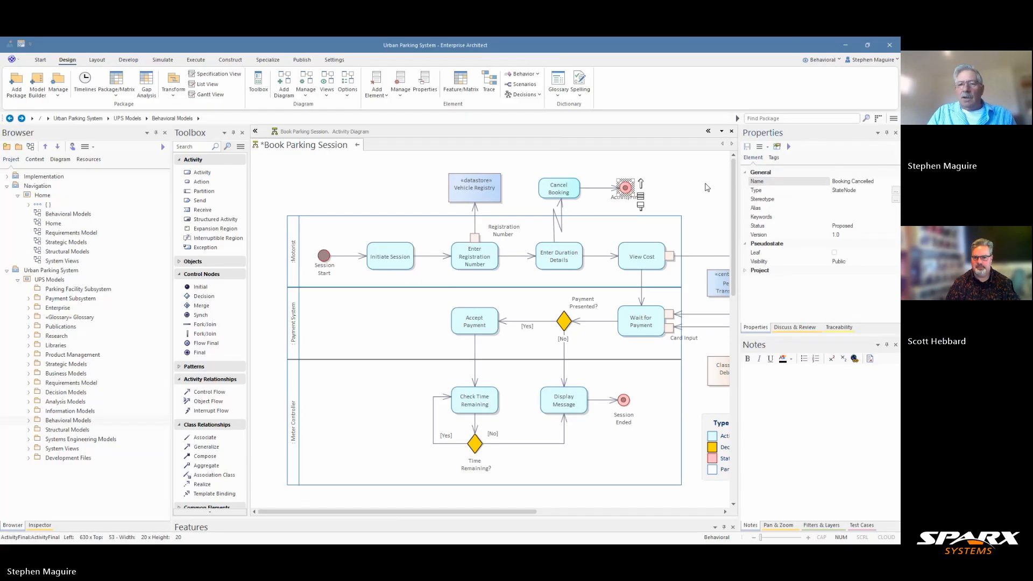
click(633, 205)
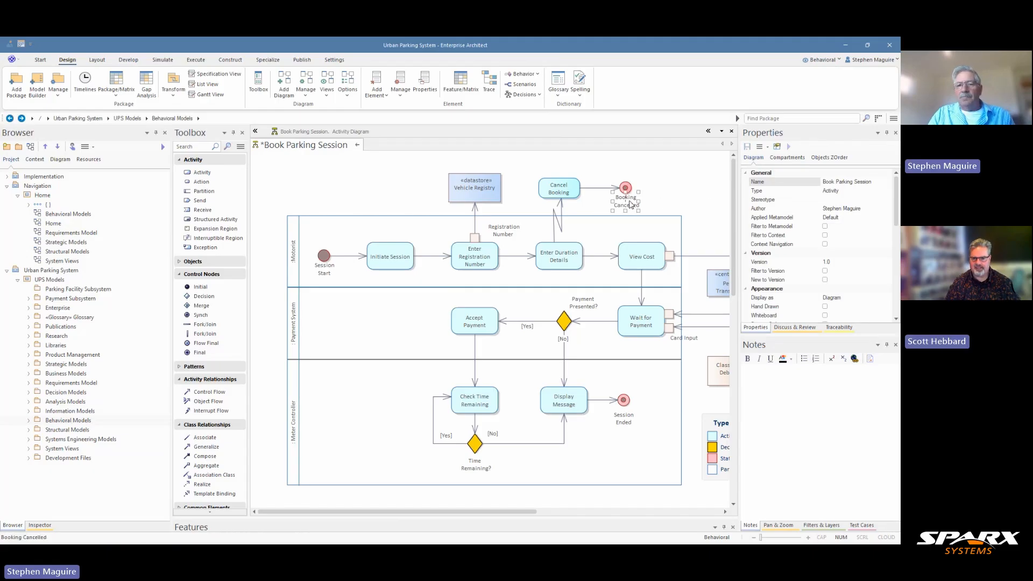
click(671, 197)
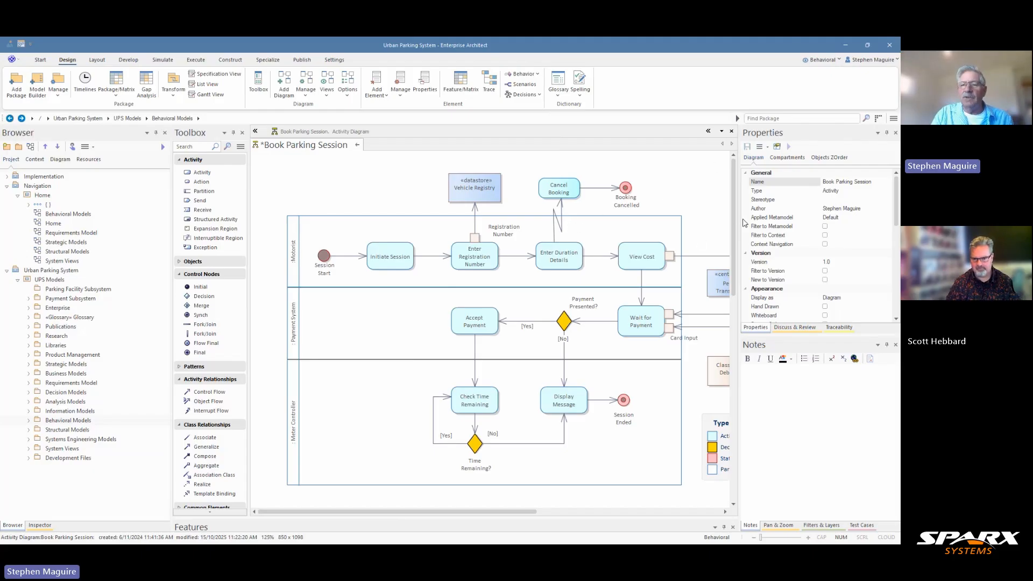
- Widen the diagram area to fit the Debit Card class and Type Legend, and realign the View Cost action
drag(738, 220, 777, 221)
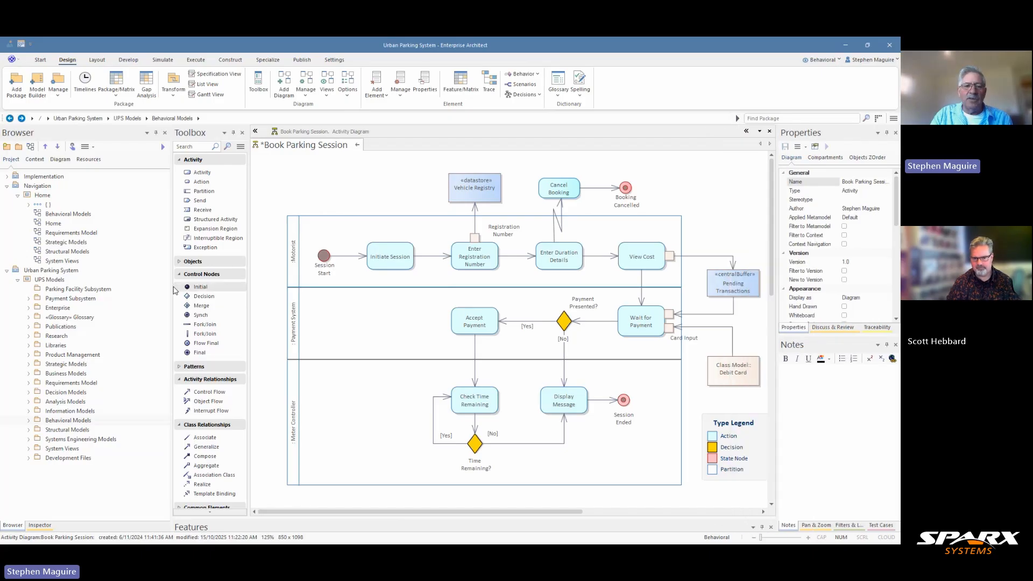
drag(171, 290, 149, 290)
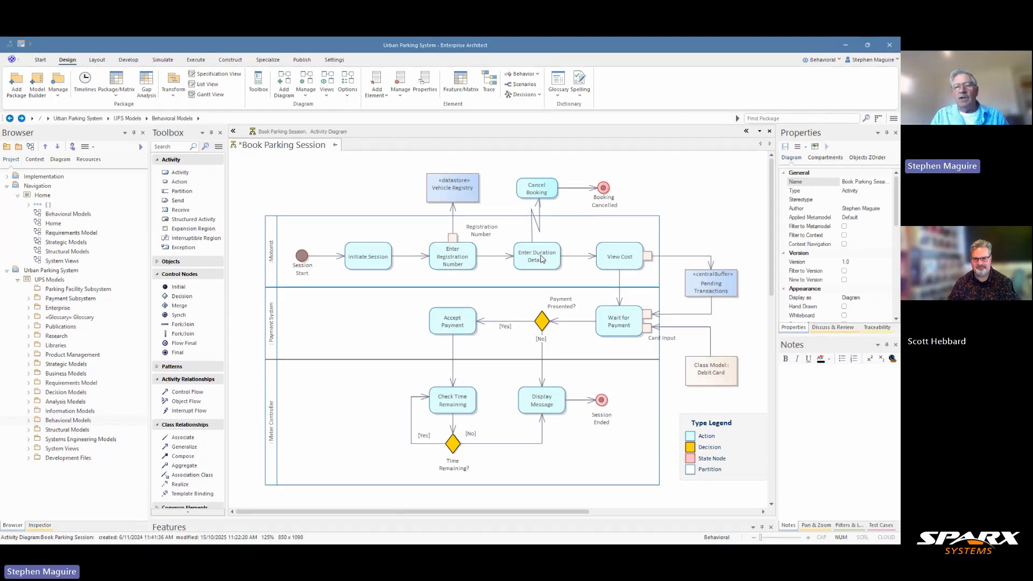
click(616, 260)
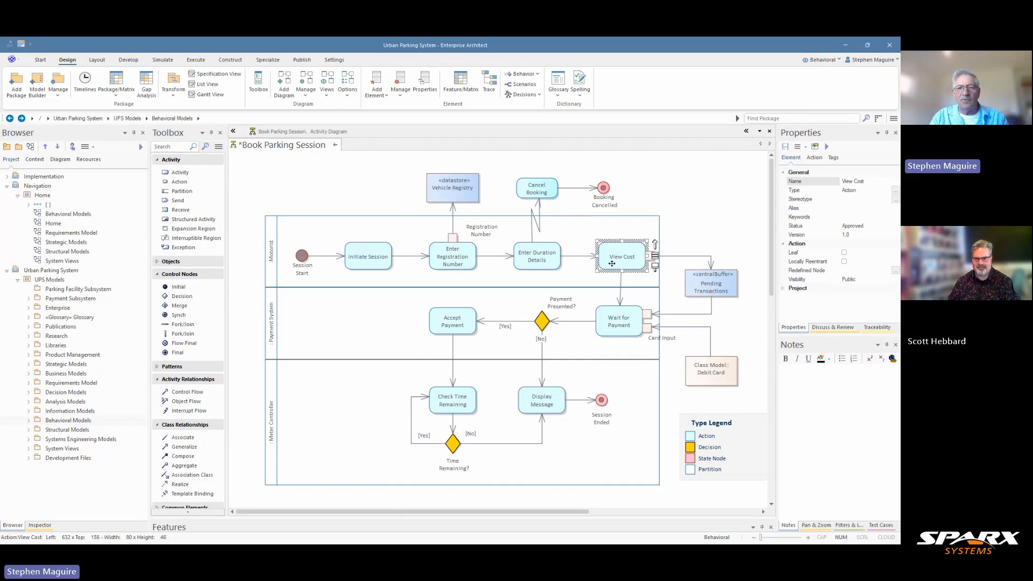
drag(612, 263, 609, 264)
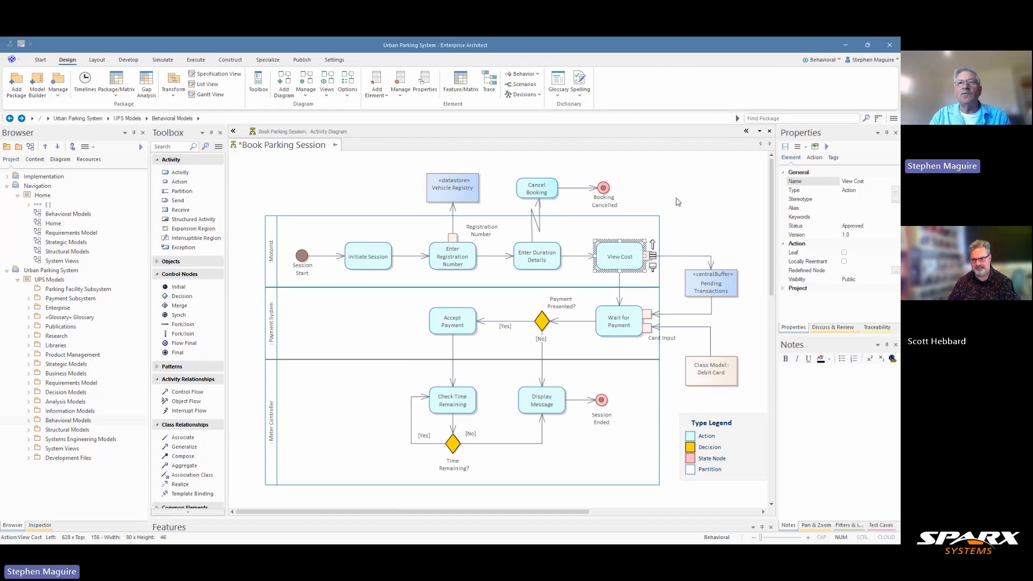
- Delete the Interrupt Flow between Enter Duration Details and Cancel Booking from the model and all diagrams
click(532, 234)
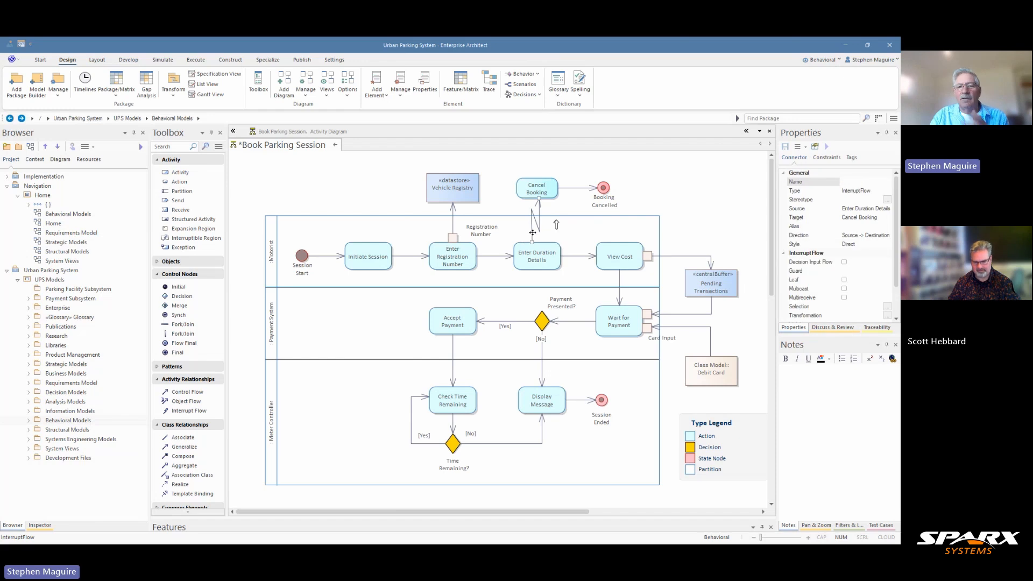
key(ctrl+Delete)
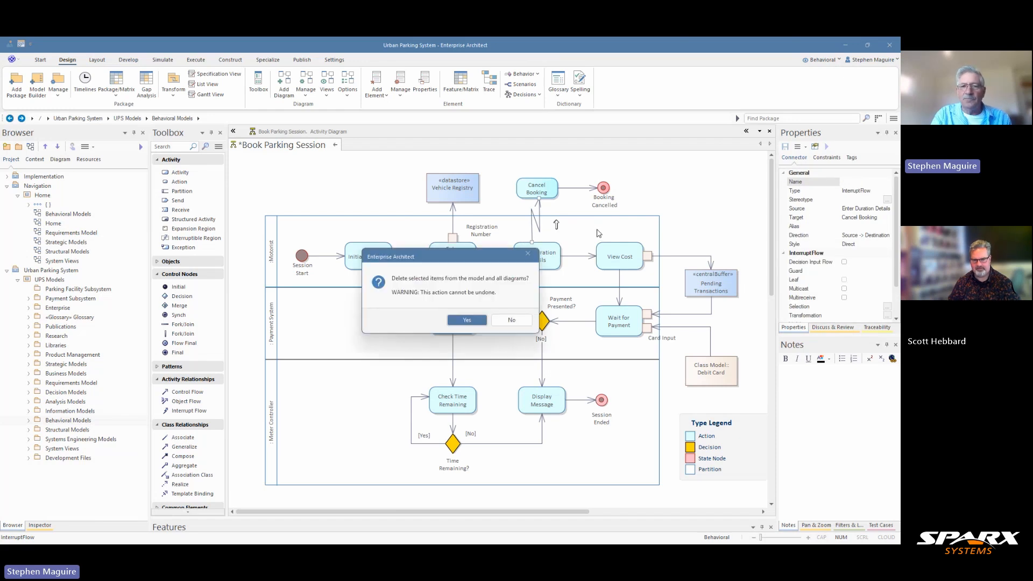
click(466, 320)
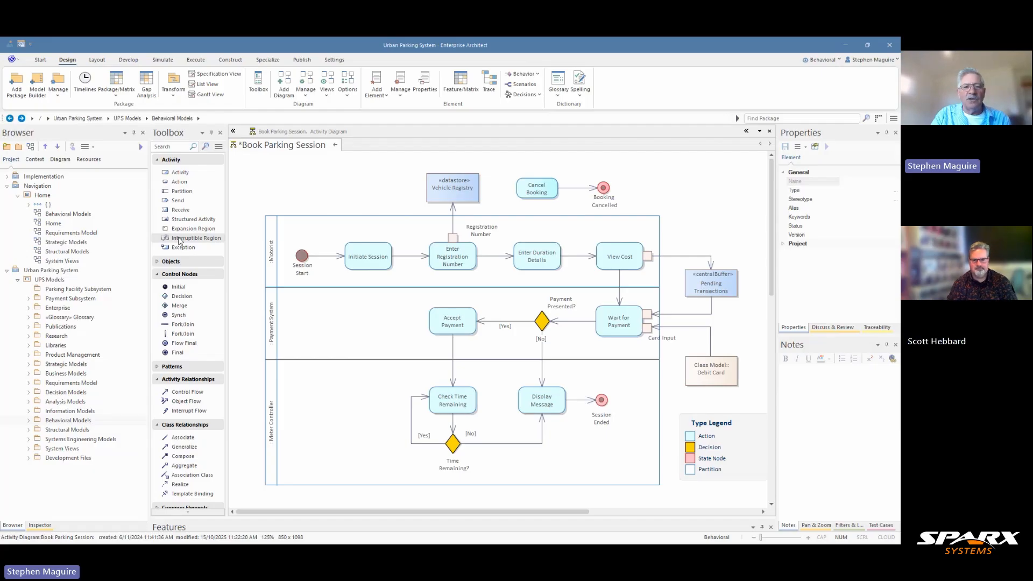
- Move the Cancel Booking action and Booking Cancelled node together to the right, above the View Cost action
drag(331, 512, 391, 508)
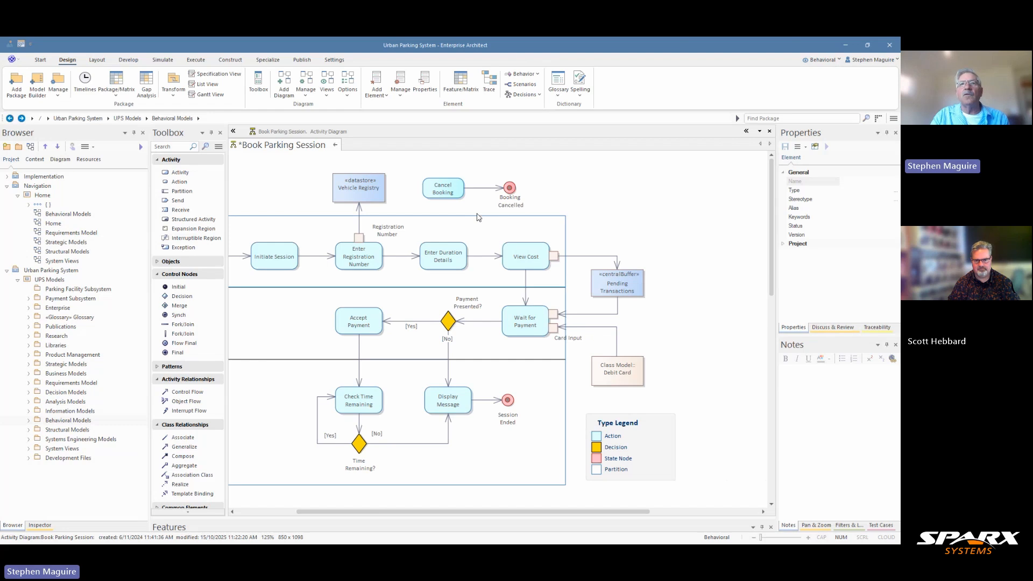
mouse_move(434, 183)
mouse_down()
mouse_move(542, 174)
mouse_move(557, 186)
mouse_up()
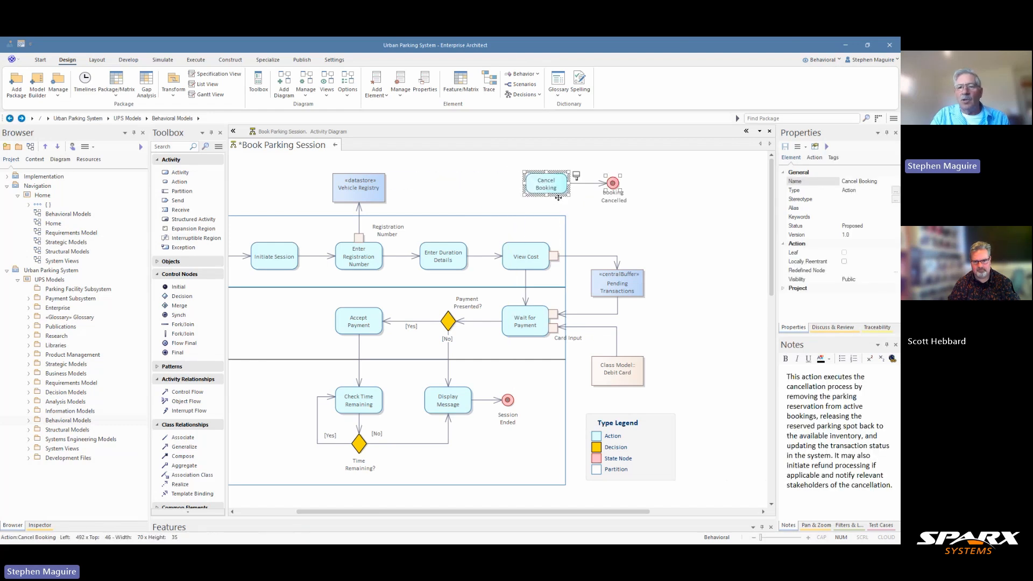
- Add an Interruptible Region in the empty space right of the Pending Transactions buffer and narrow it to about 153 wide by 275 high
drag(481, 514, 495, 513)
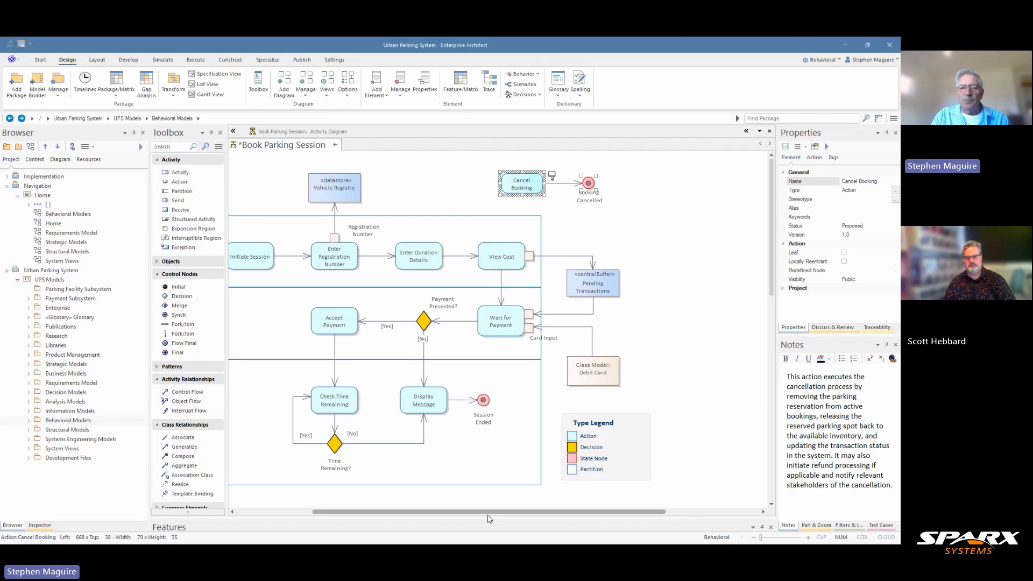
drag(493, 515, 519, 515)
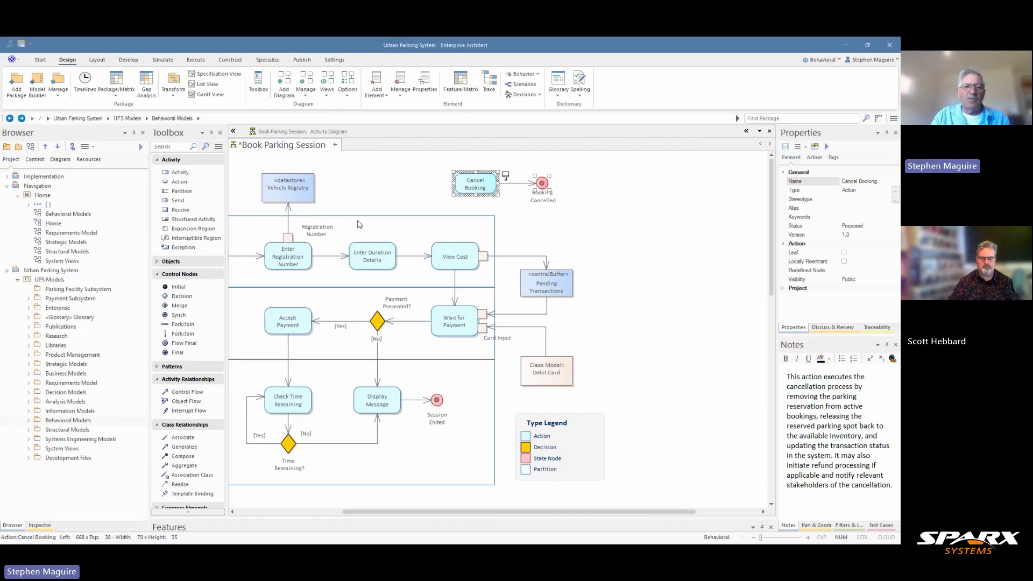
click(188, 238)
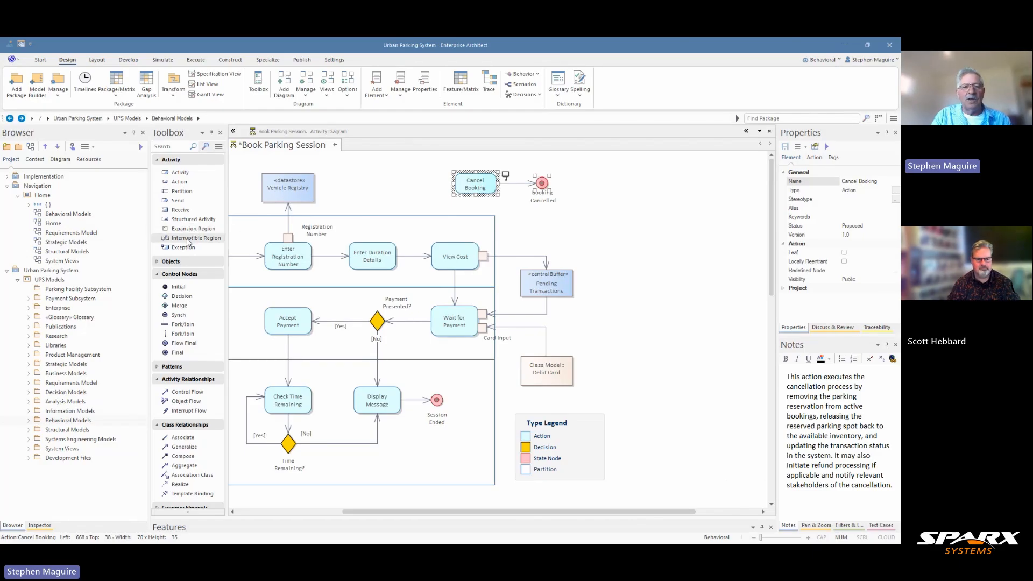
click(668, 215)
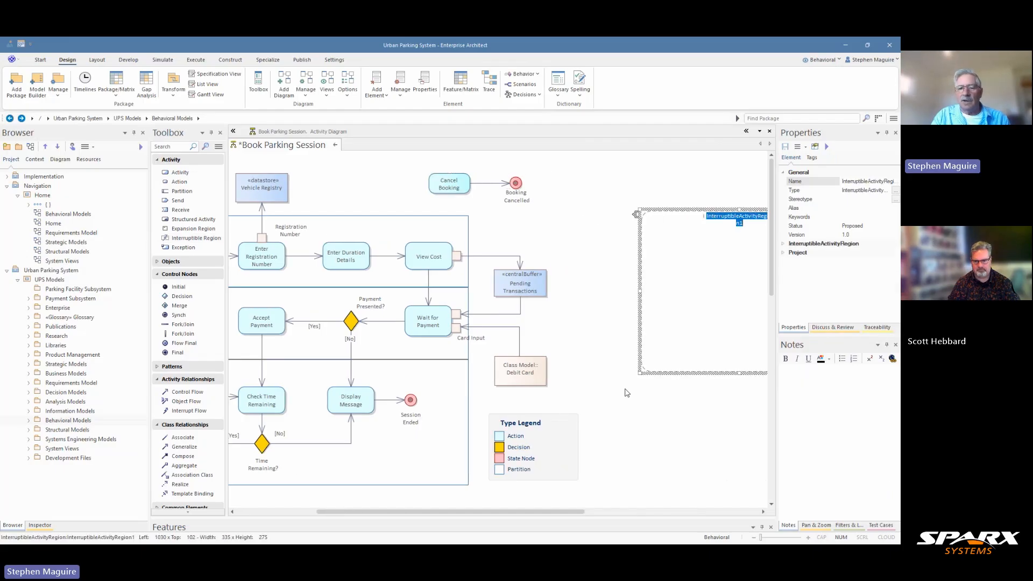
drag(562, 512, 626, 511)
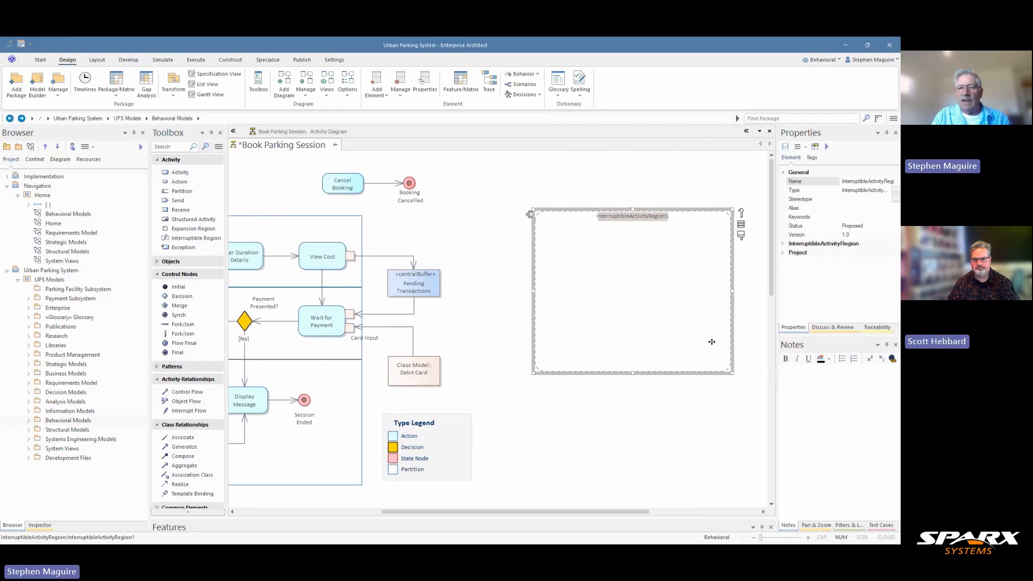
drag(733, 290, 626, 299)
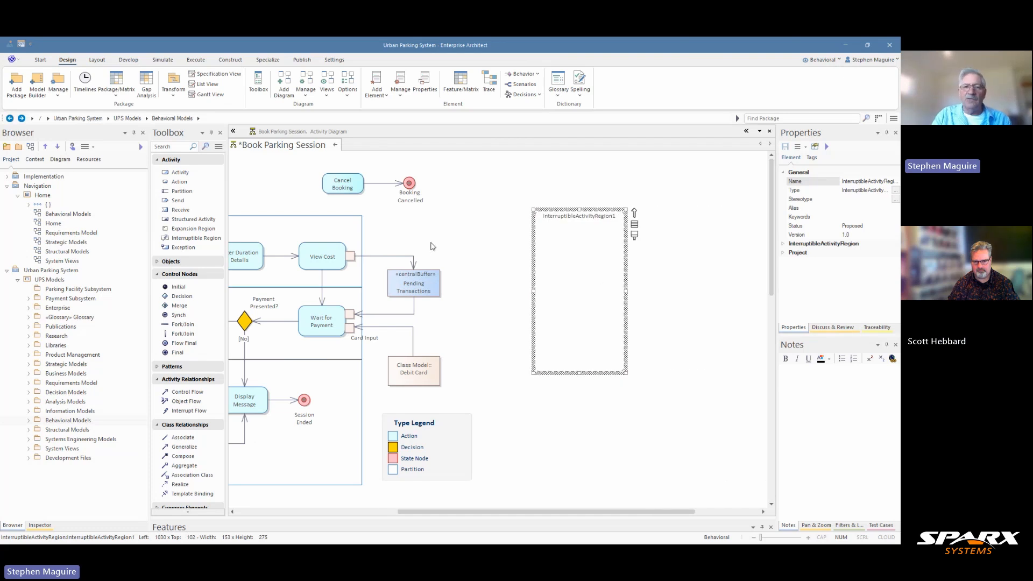
- Move Cancel Booking and Booking Cancelled further right together, and name the interruptible region Motorist Cancels
mouse_move(309, 174)
mouse_down()
mouse_move(362, 198)
mouse_move(457, 177)
mouse_up()
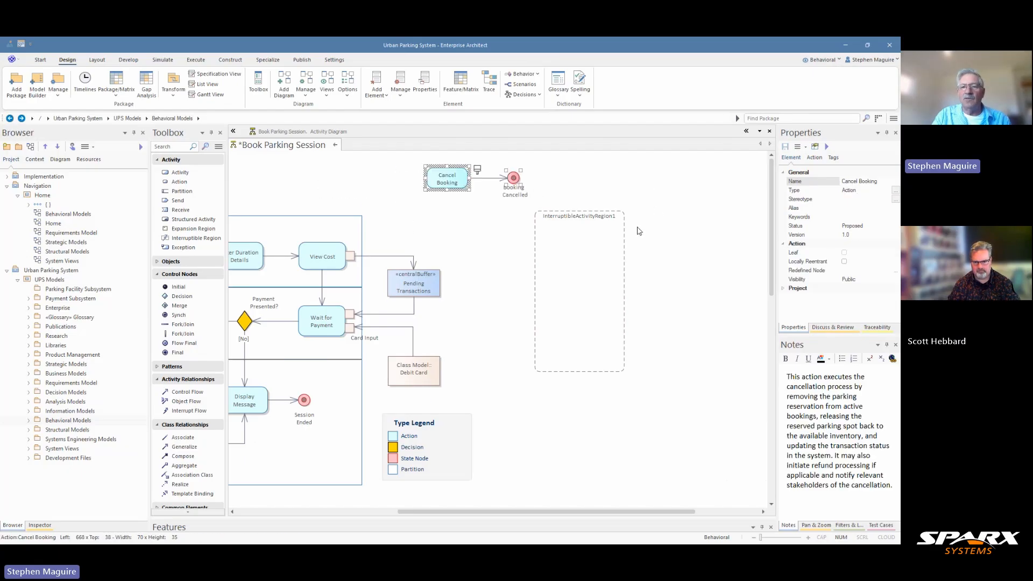
click(607, 245)
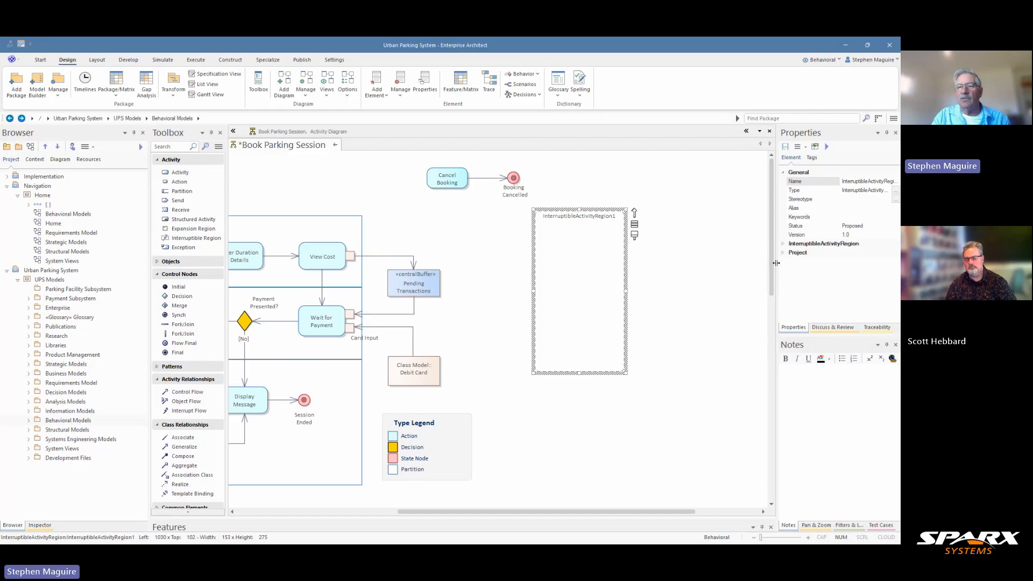
drag(776, 280, 722, 281)
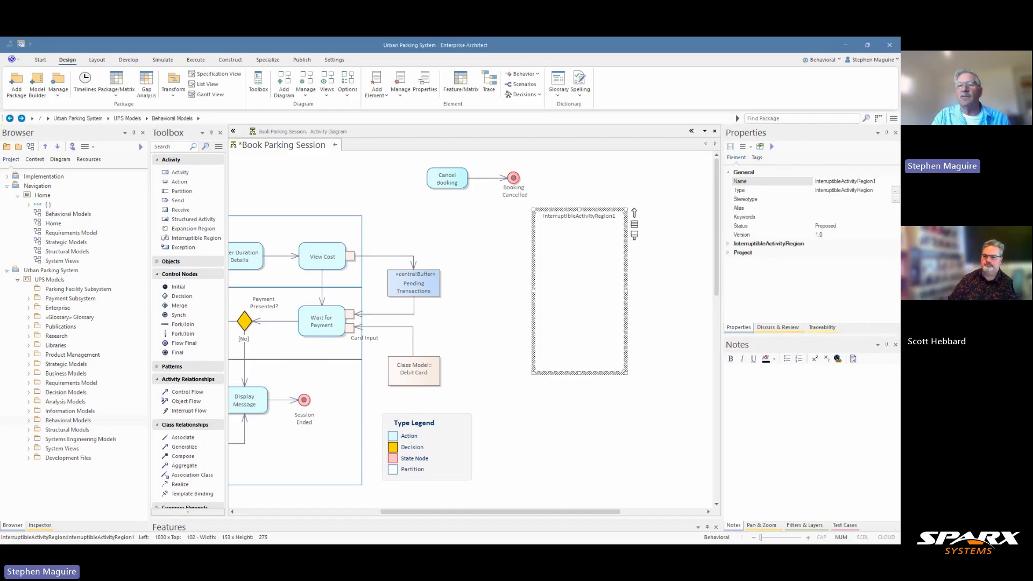
click(855, 182)
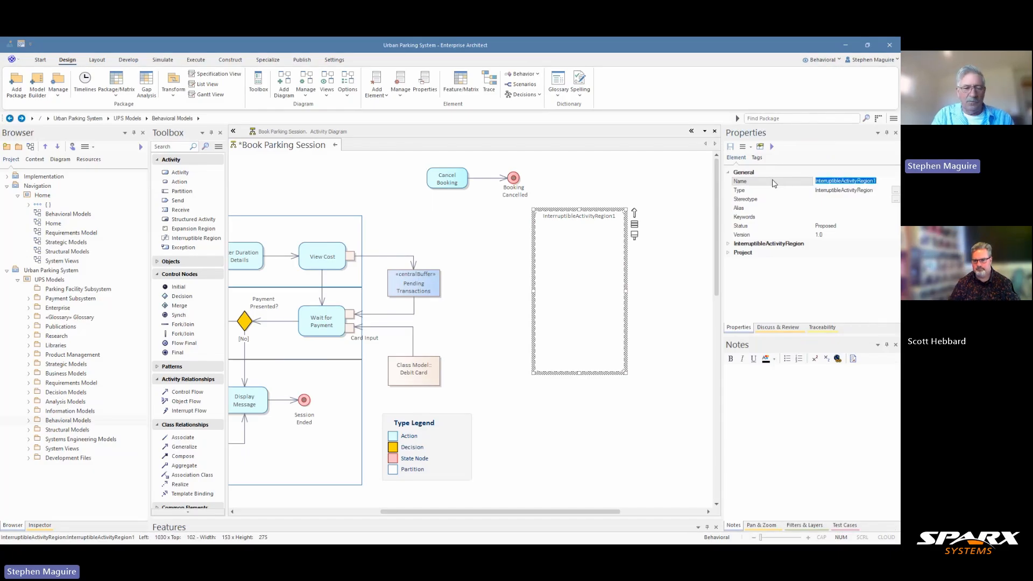
text(Motorist Ca)
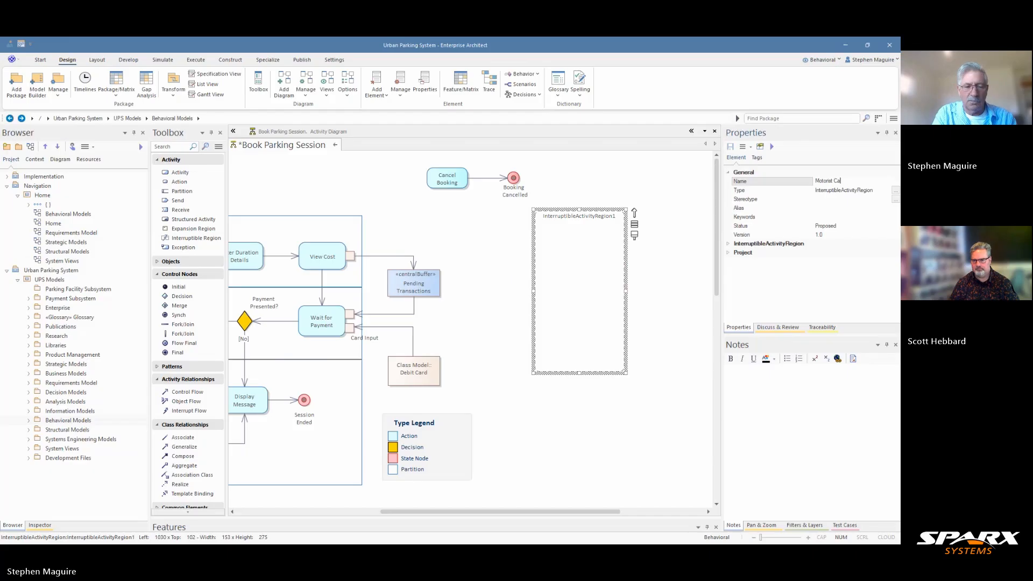
text(ncels)
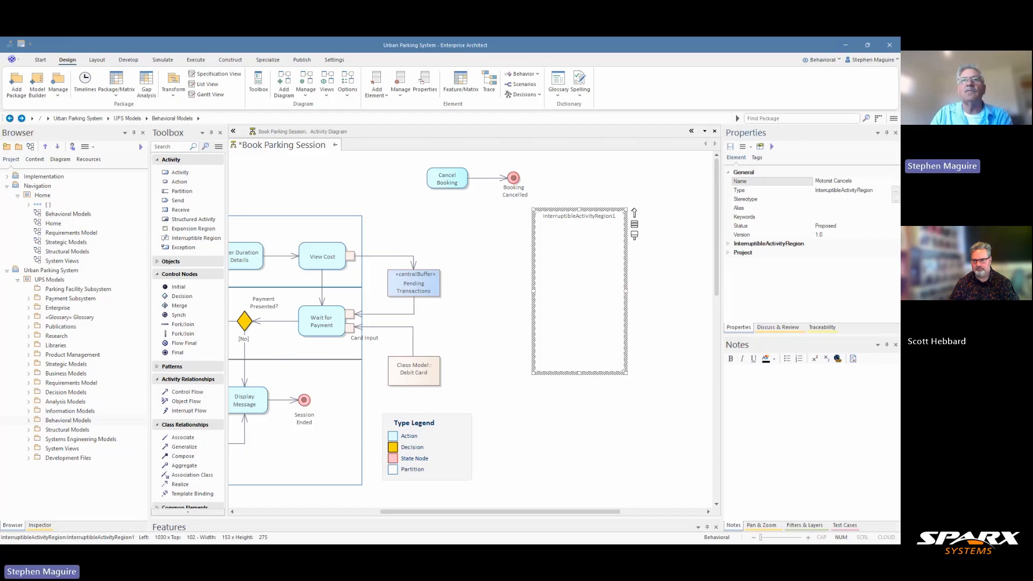
key(Return)
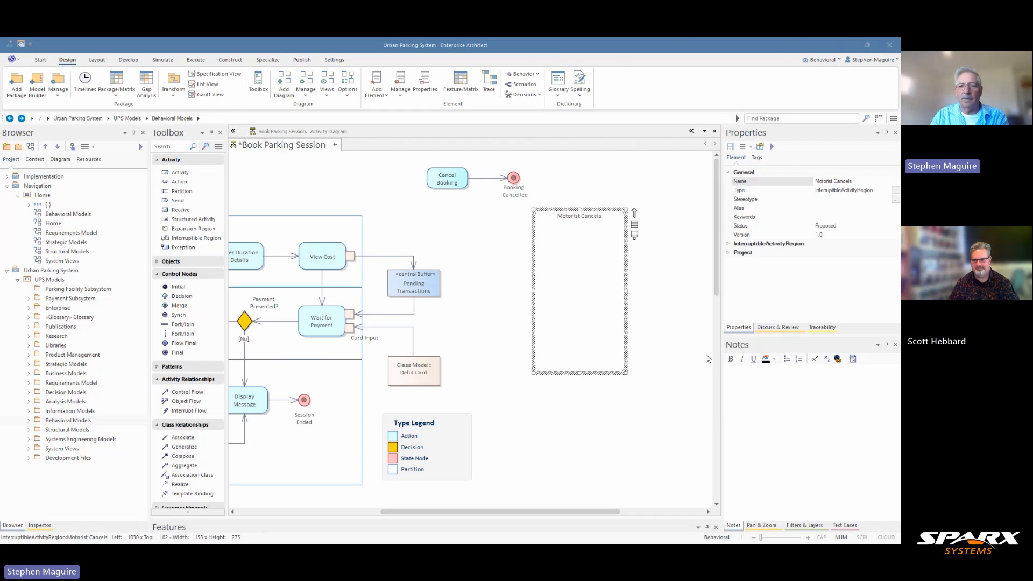
- Add notes to the Motorist Cancels region explaining that cancelling terminates its parking activities immediately and proceeds to cancellation processing and cleanup
click(747, 386)
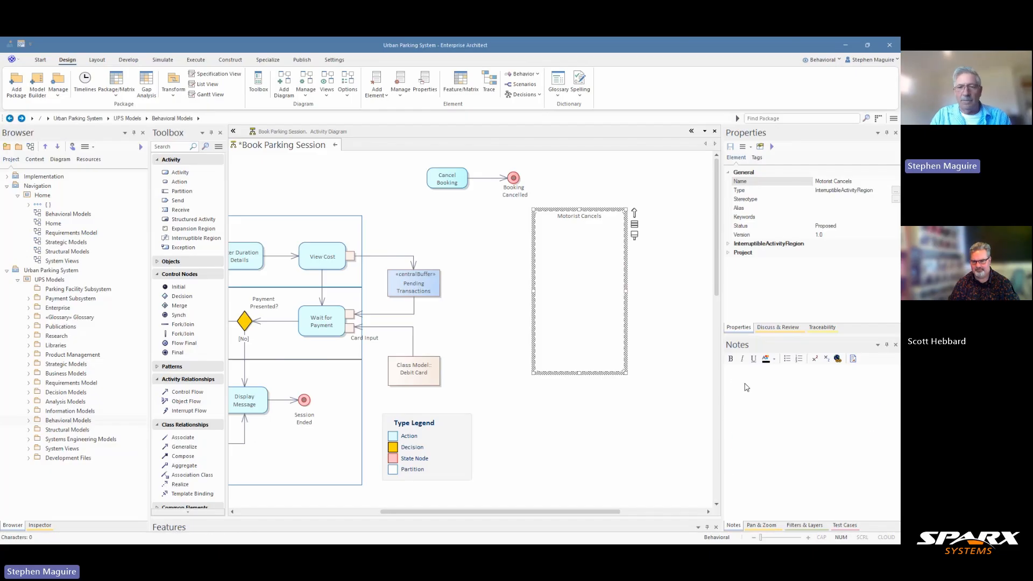
text(This interruptible region encompasses all activities related to searching for, reserving, or navigating to a parking spot that can be immediately terminated if the motorist chooses to cancel their booking or search. When the cancellation event occurs, the flow exits this region abruptly, bypassing any remaining activities and proceeding directly to cancellation processing and cleanup operations.)
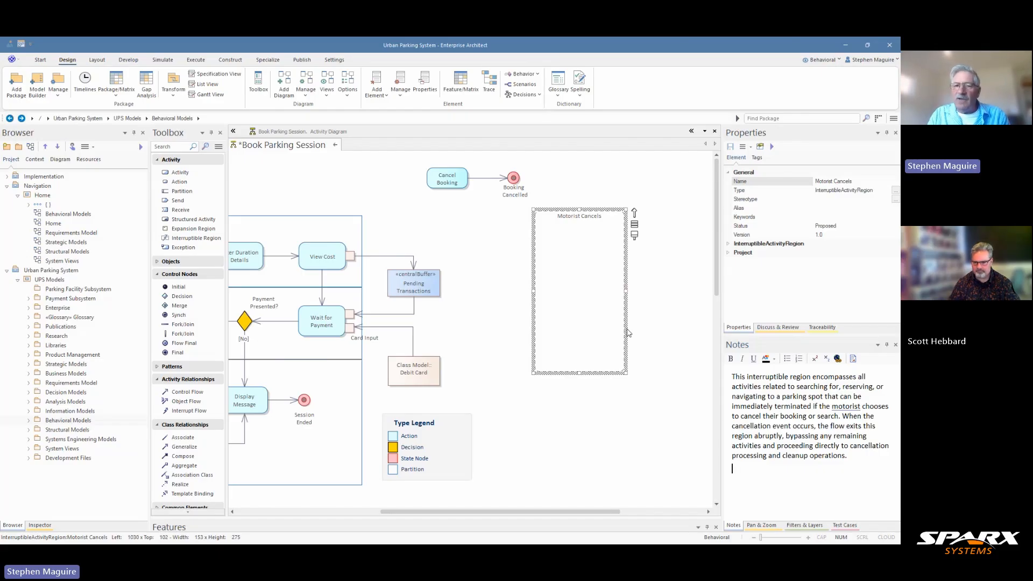
click(619, 202)
- Place the Motorist Cancels region around View Cost and Wait for Payment, and extend its upper edge to about 310 high
drag(591, 268, 584, 281)
click(667, 258)
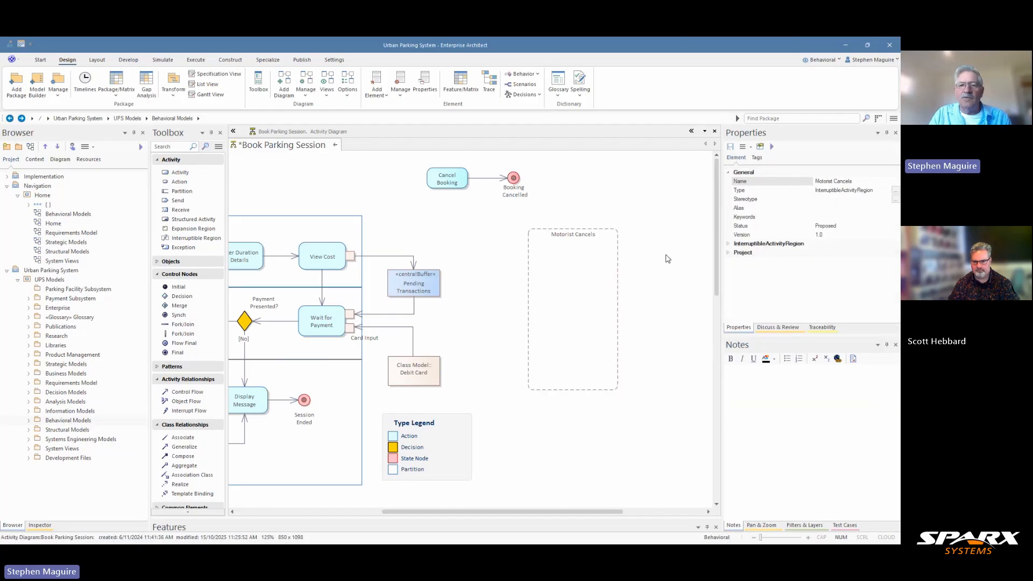
click(606, 278)
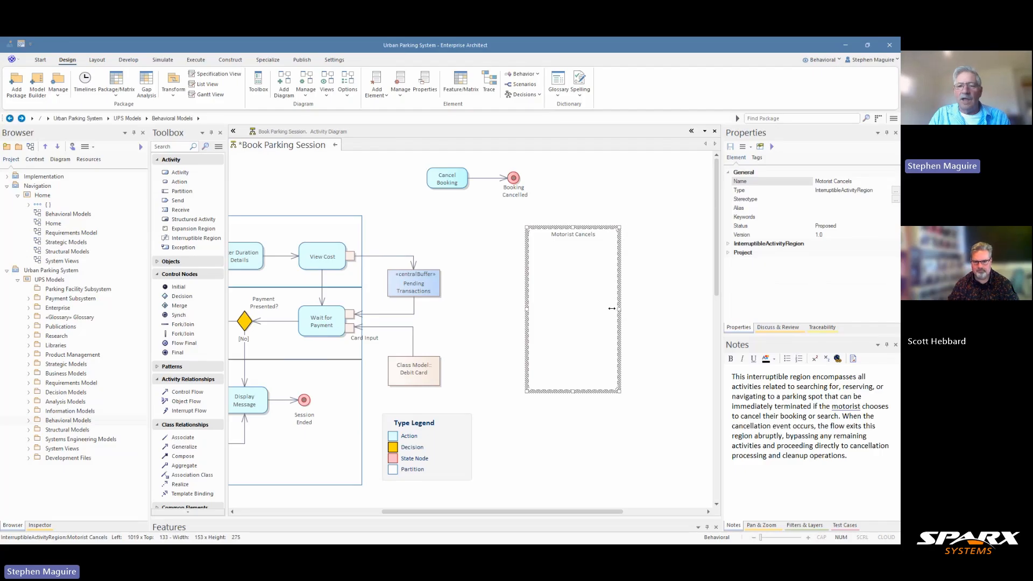
drag(579, 296, 346, 253)
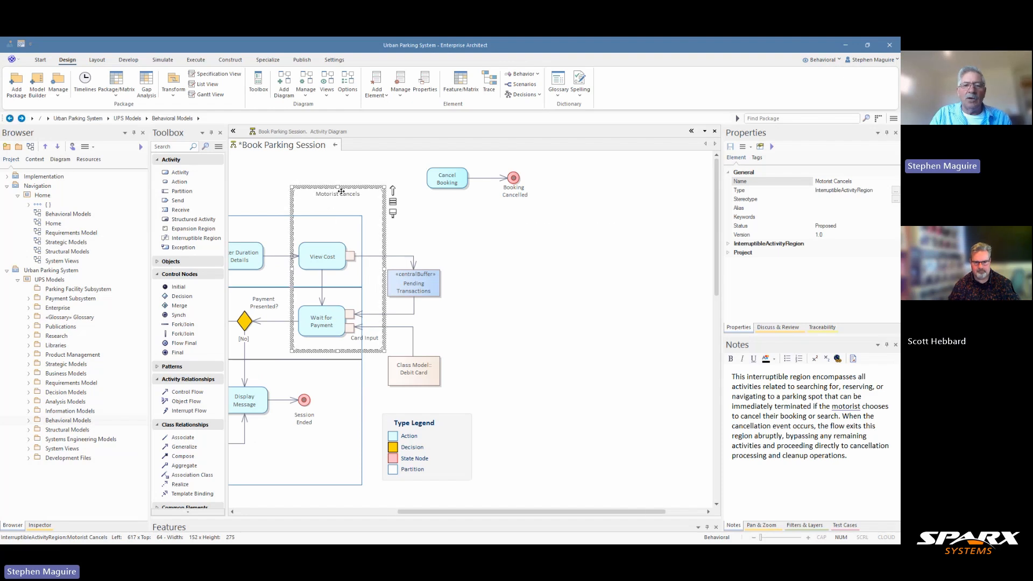
drag(337, 187, 337, 165)
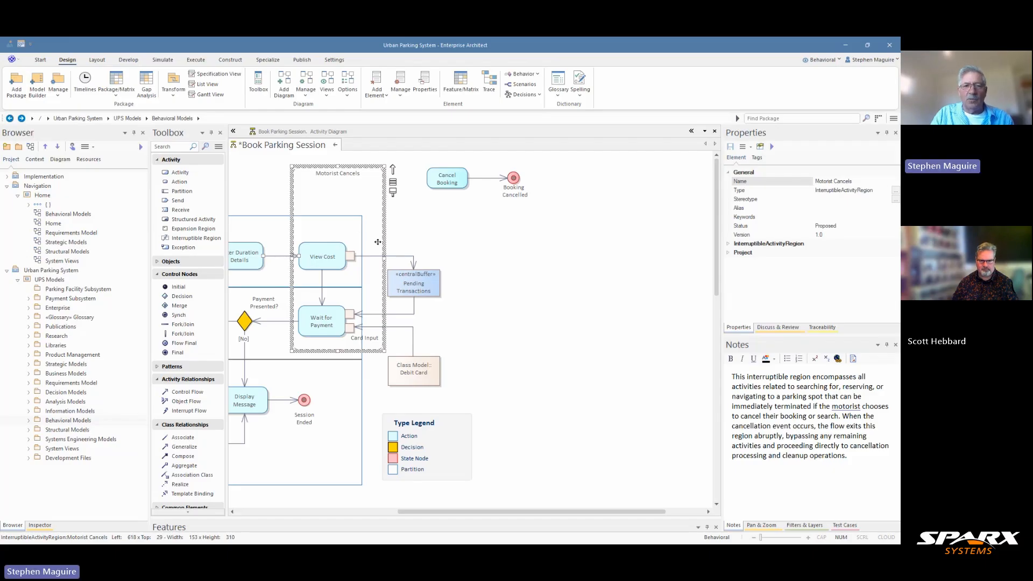
- Shift the Motorist Cancels region and the actions inside it left, away from the Pending Transactions buffer
key(Left)
key(Left)
key(Left)
key(Left)
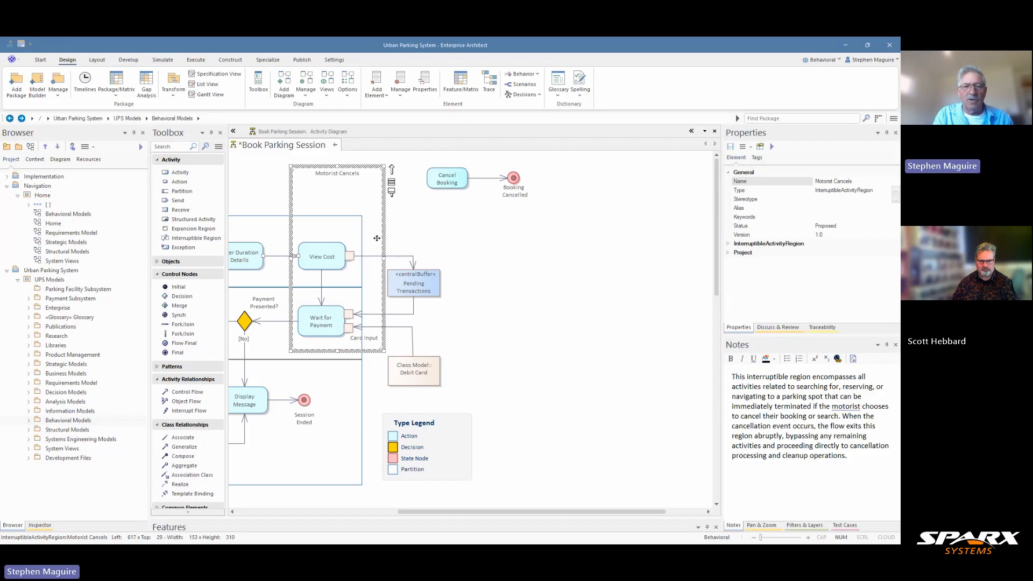
click(429, 246)
click(294, 176)
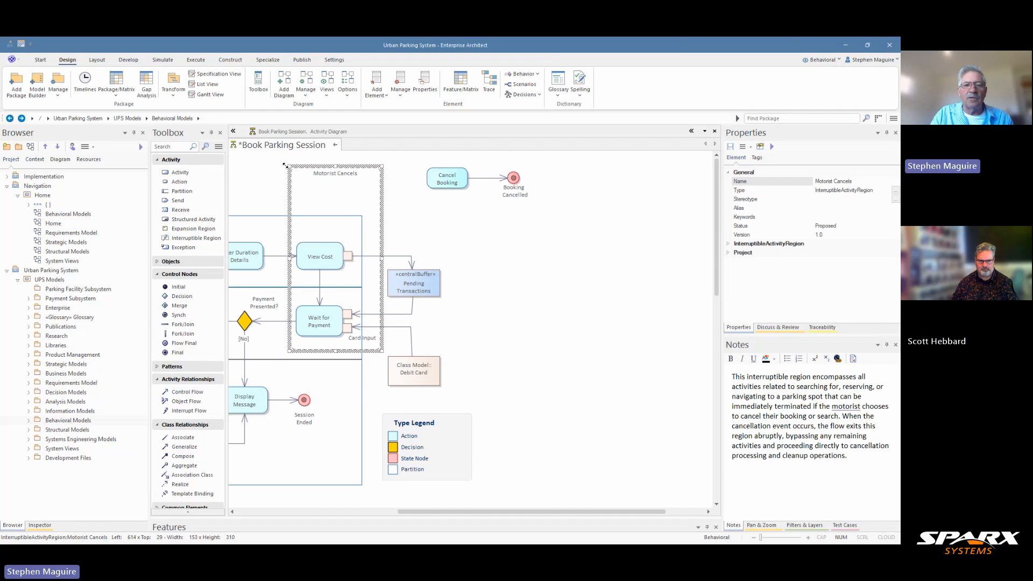
drag(285, 165, 289, 168)
drag(284, 168, 312, 195)
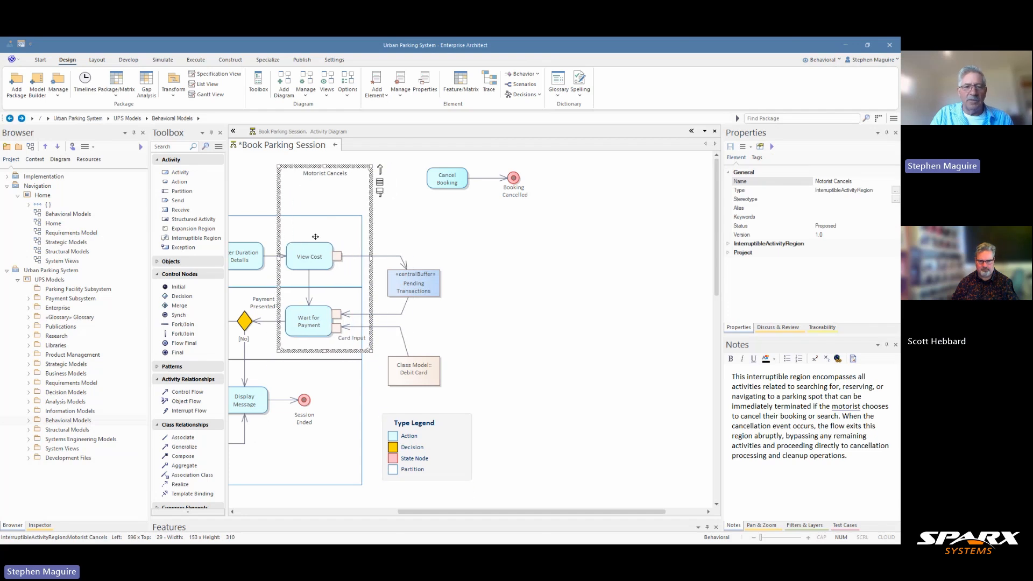
- Nudge the View Cost and Wait for Payment actions together to the right within the Motorist Cancels region
click(385, 246)
click(309, 257)
ctrl+click(327, 324)
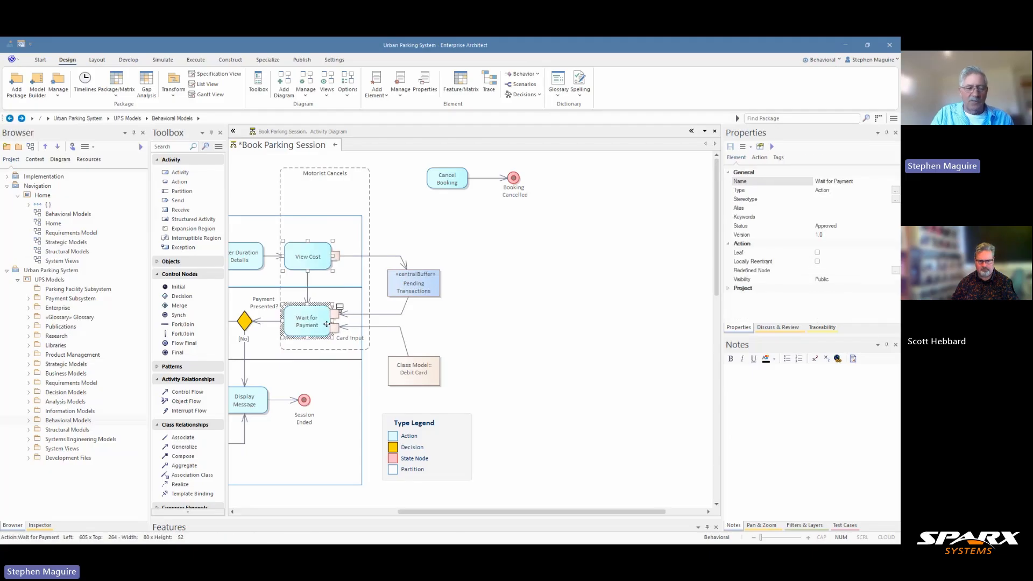
key(shift+Right)
key(shift+Right)
key(shift+Right)
key(shift+Right)
key(shift+Right)
key(shift+Right)
key(shift+Right)
key(shift+Right)
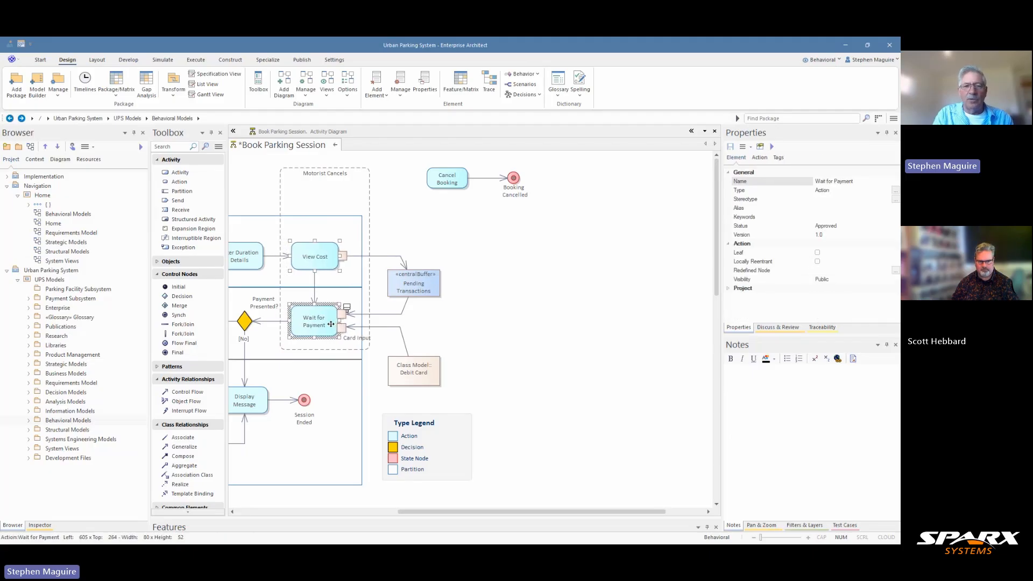
key(shift+Right)
key(shift+Right)
key(shift+Right)
key(shift+Right)
key(shift+Right)
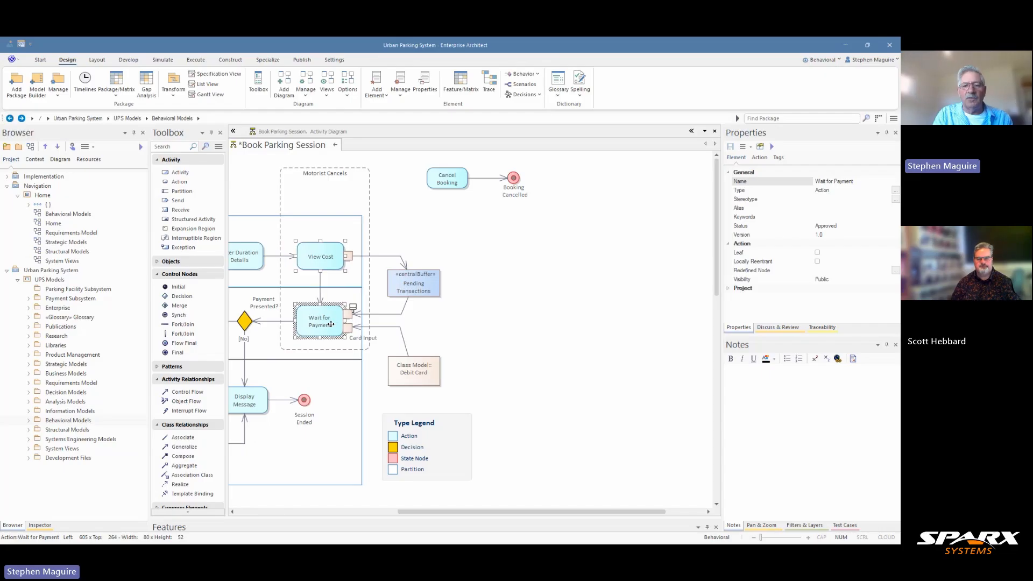
- Straighten the Debit Card and Pending Transactions object flows into right-angled lines
click(407, 332)
drag(407, 330, 410, 315)
drag(399, 258, 413, 260)
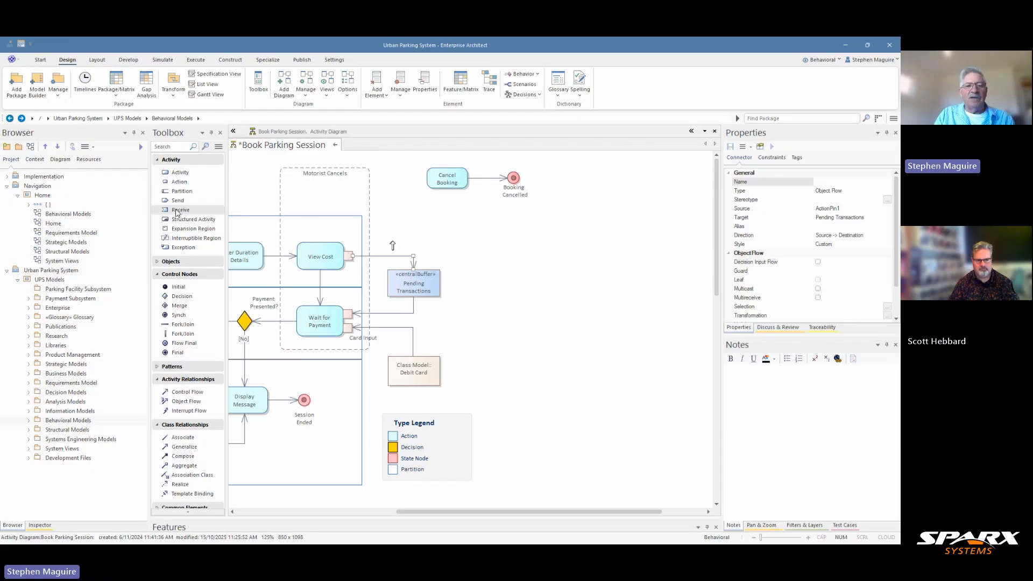
- Add a Receive event named Cancel Booking above View Cost inside the Motorist Cancels region
drag(177, 212, 317, 194)
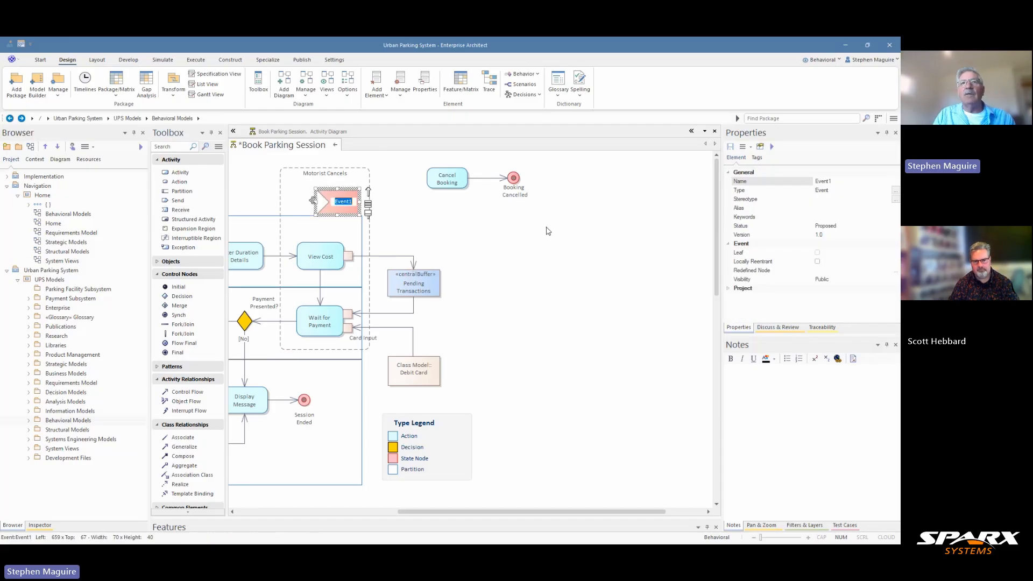
text(dancel B)
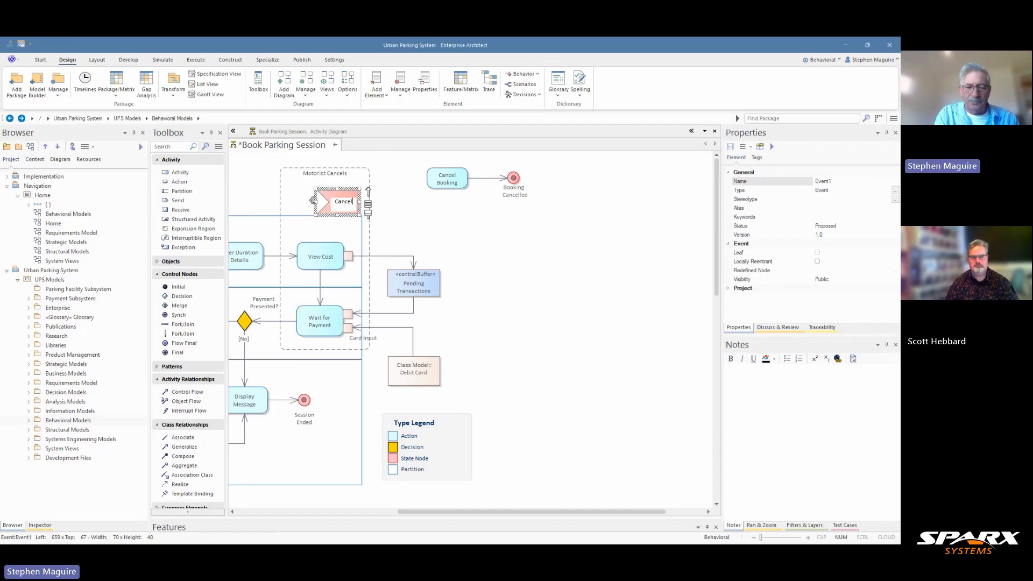
text(ooking)
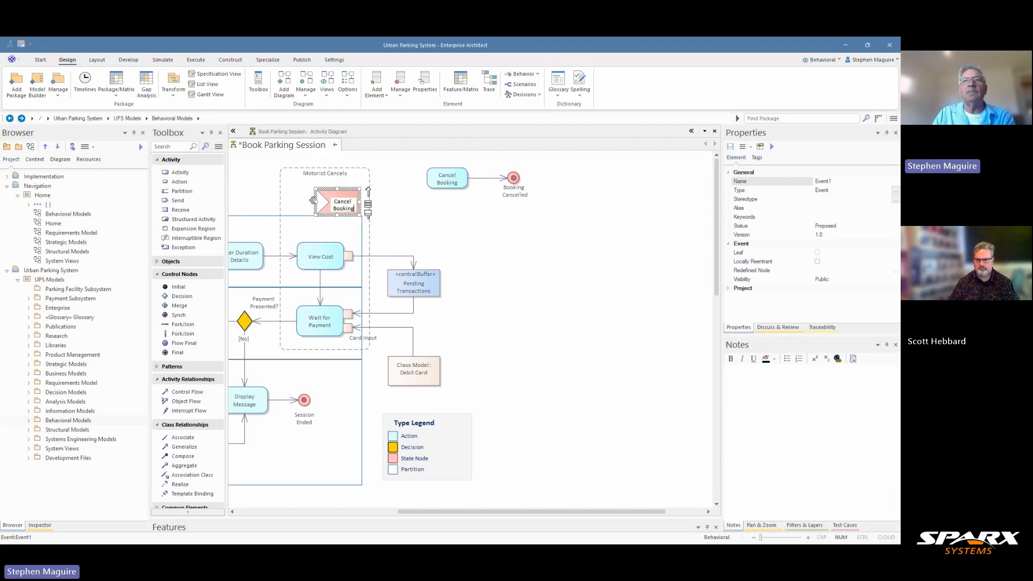
key(Return)
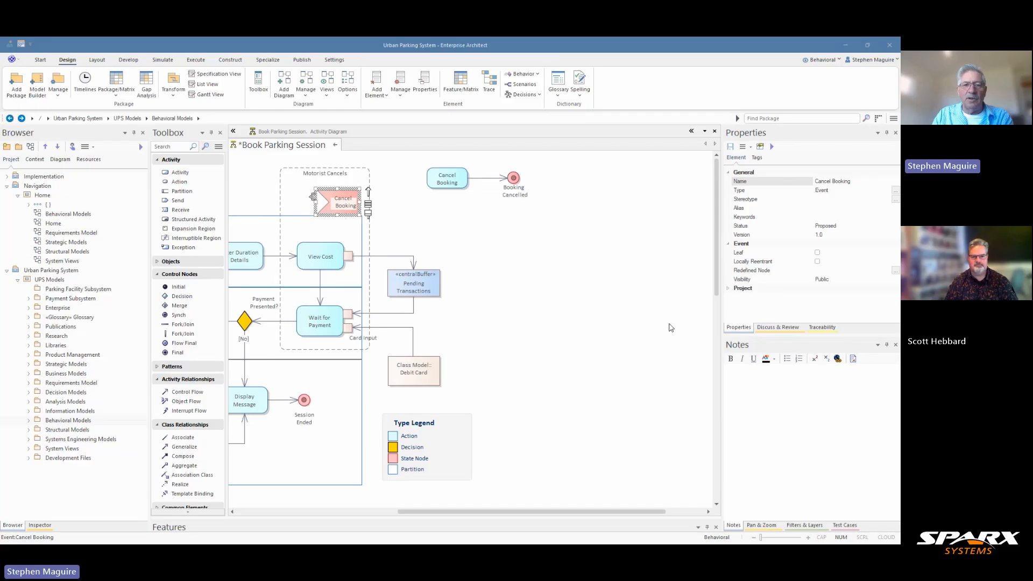
- Add notes to the Cancel Booking event explaining that it triggers when the system receives a user's cancellation request for a parking reservation or session
click(410, 199)
click(349, 191)
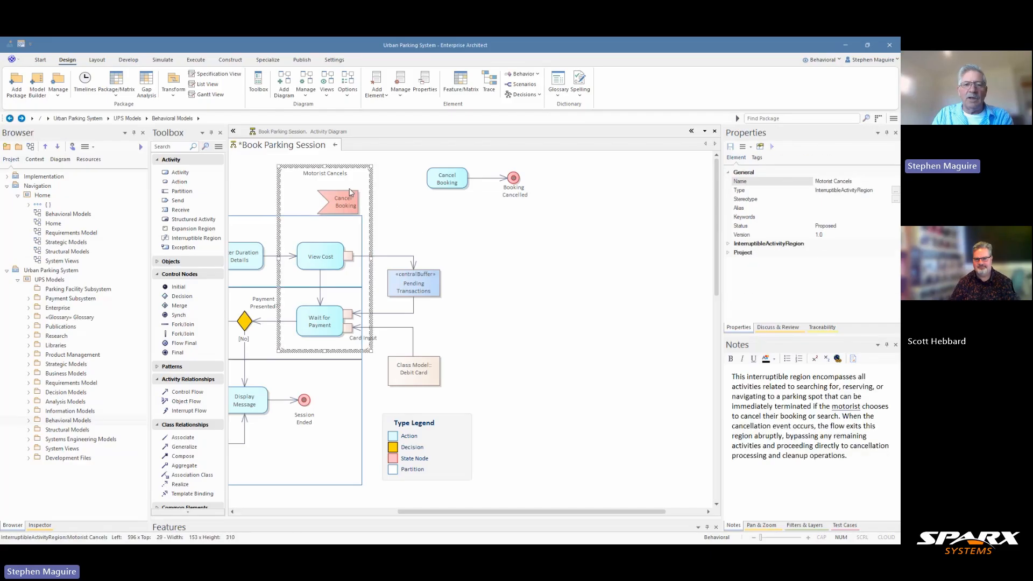
click(345, 193)
click(744, 380)
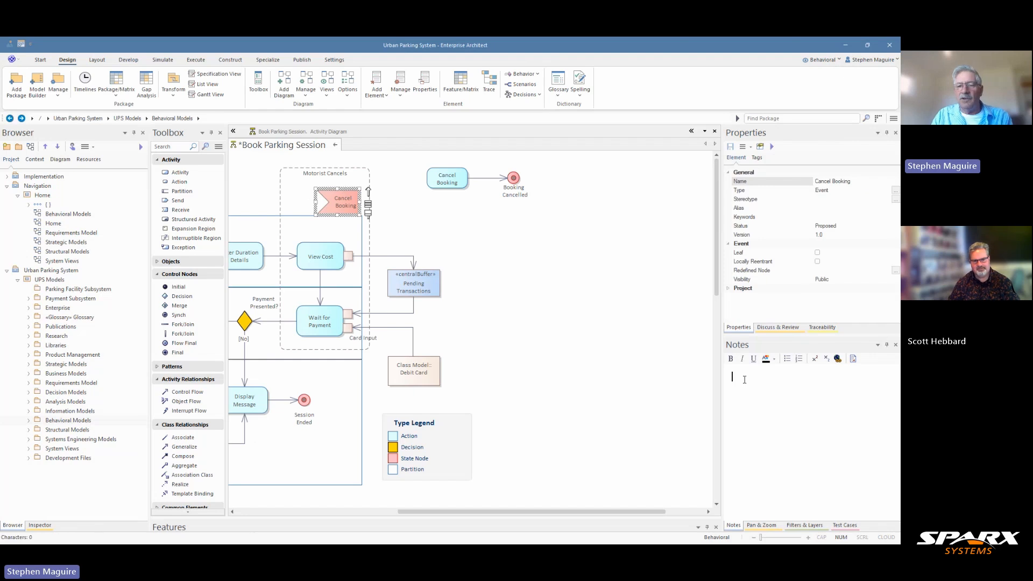
text(This receive event is triggered when the system receives a cancellation request from the user through the mobile app, web interface, or other communication channels. It signals the user's intention to terminate an existing parking reservation before its scheduled start time or to end an active parking session prematurely.)
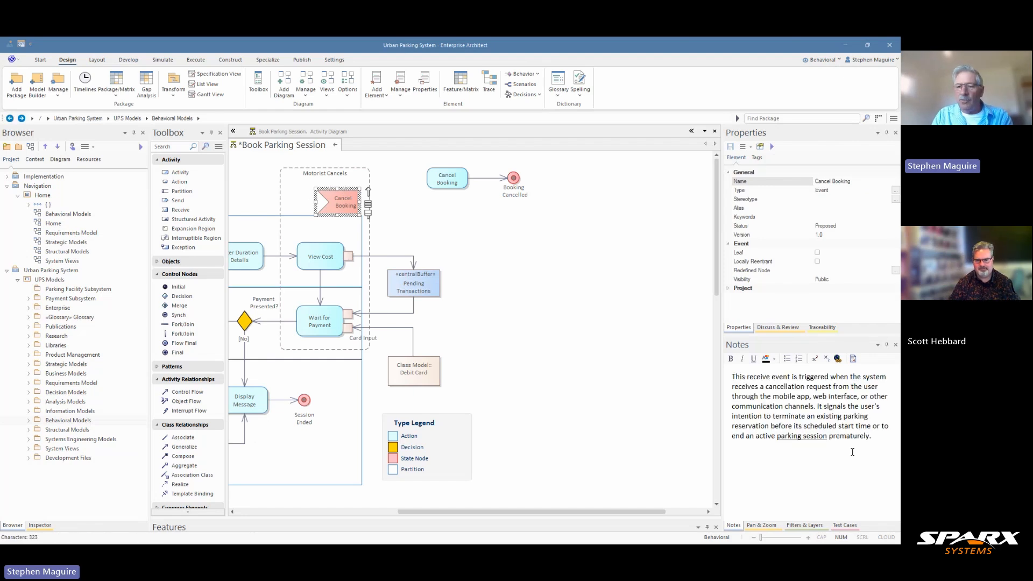
key(Return)
click(878, 436)
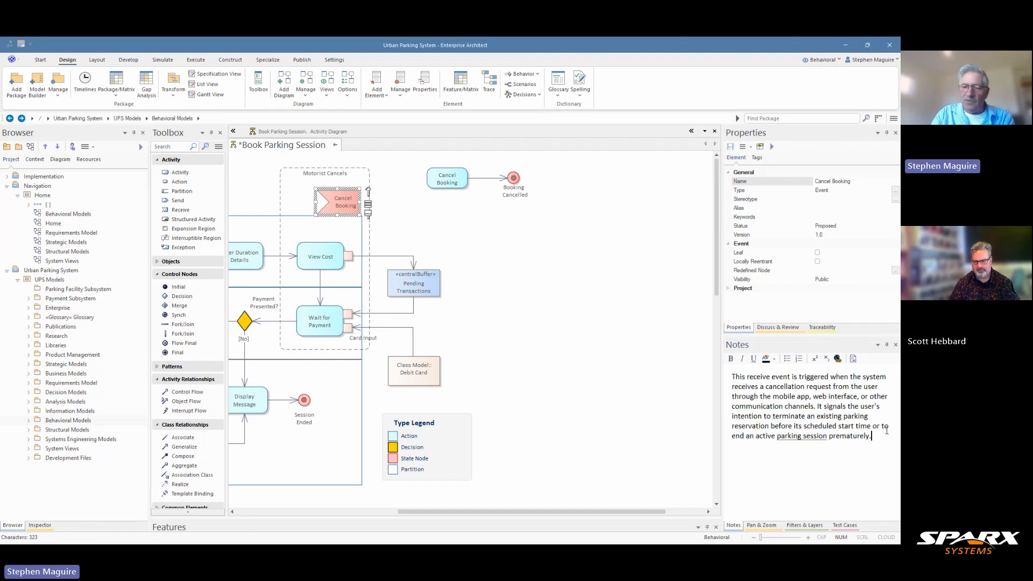
click(573, 229)
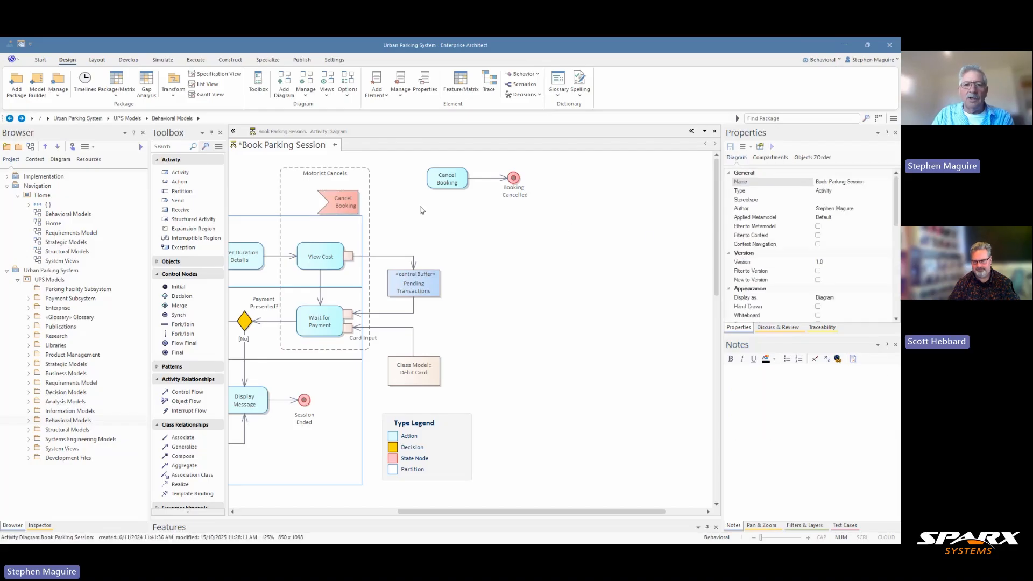
- Centre the Cancel Booking event in the region's upper part and align the Cancel Booking action and Booking Cancelled node level with it
drag(340, 204, 323, 193)
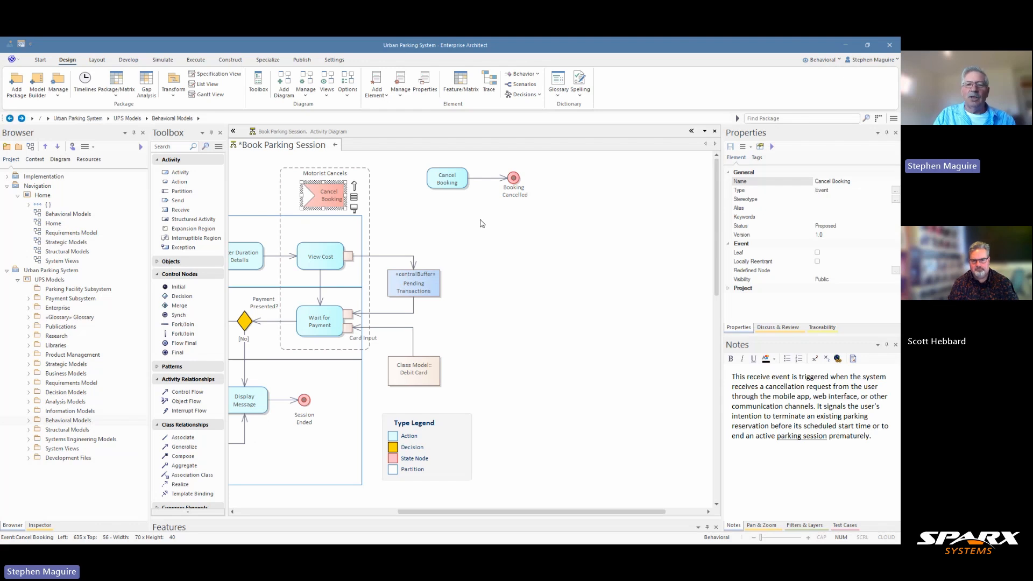
click(446, 178)
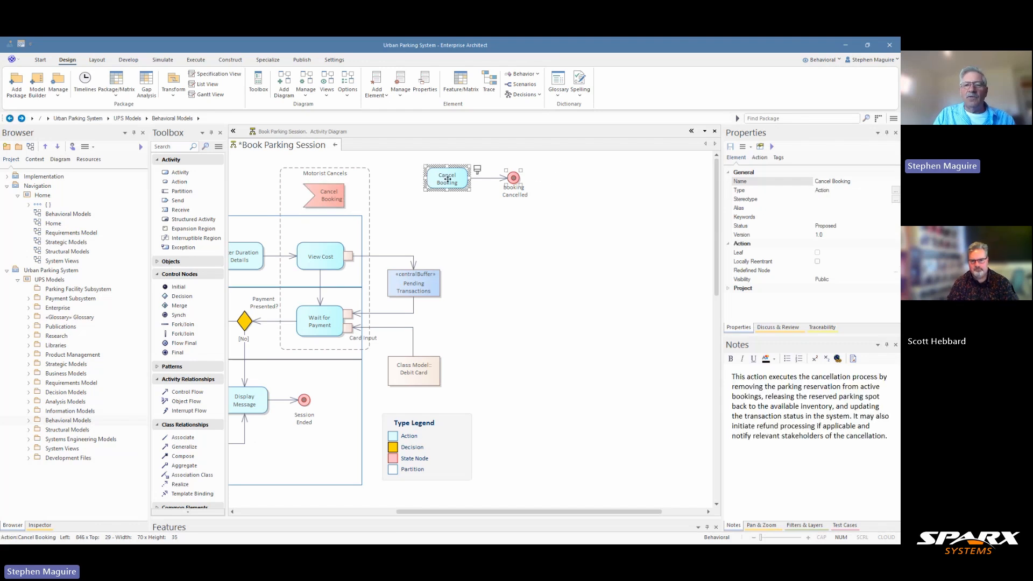
drag(451, 176, 422, 195)
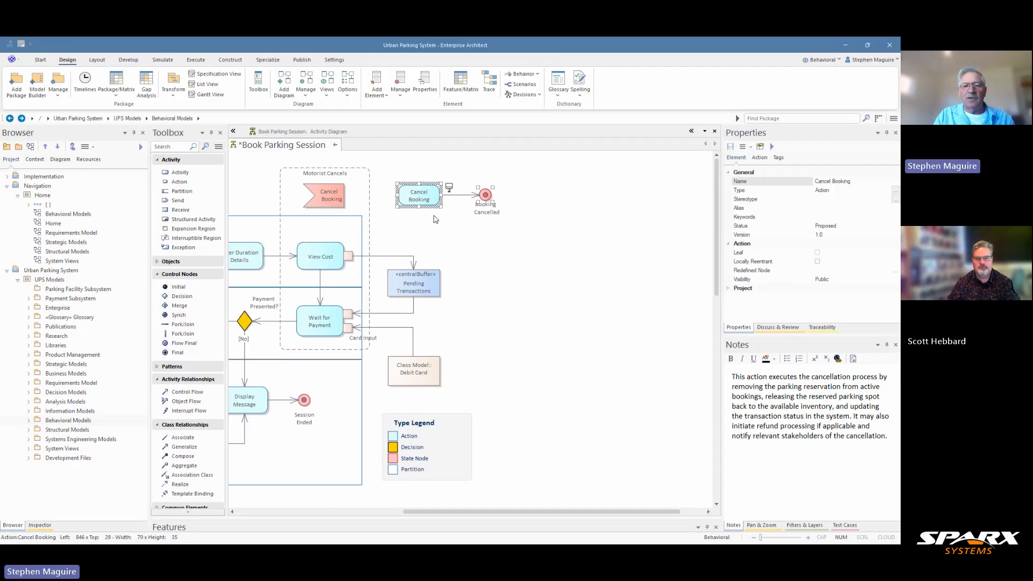
click(503, 311)
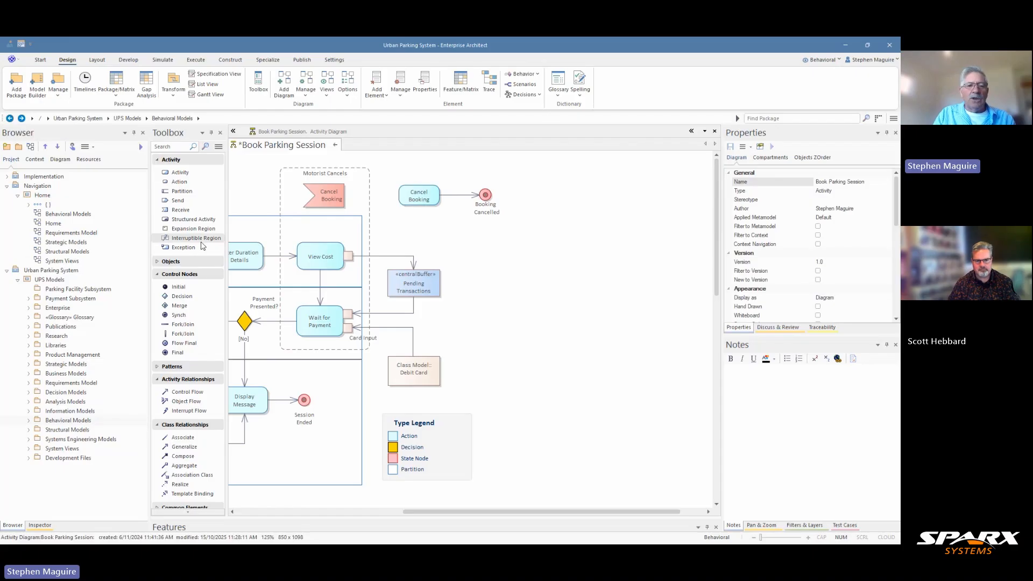
- Connect the Cancel Booking event to the Cancel Booking action with an Interrupt Flow
click(177, 410)
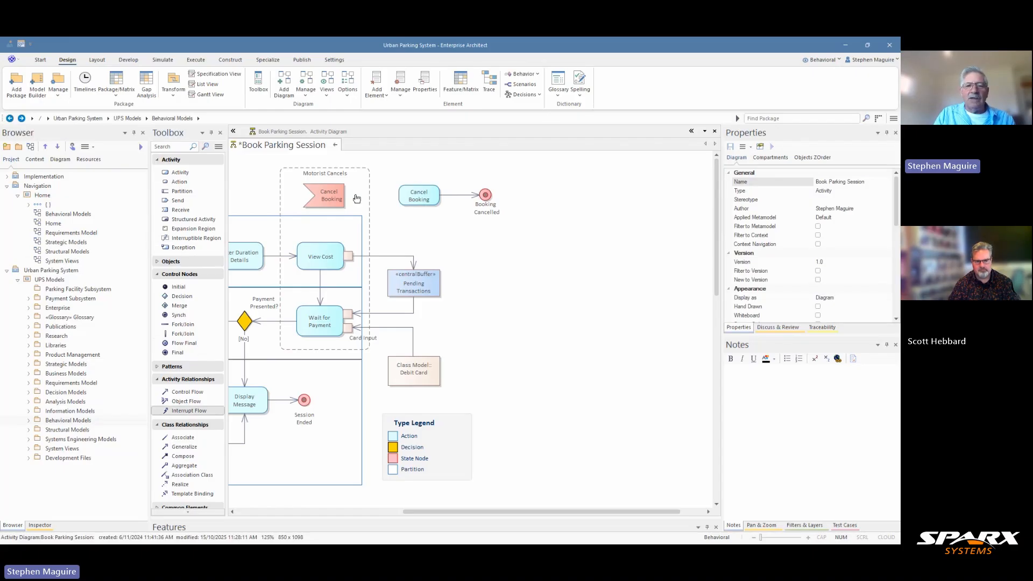
drag(336, 197, 406, 199)
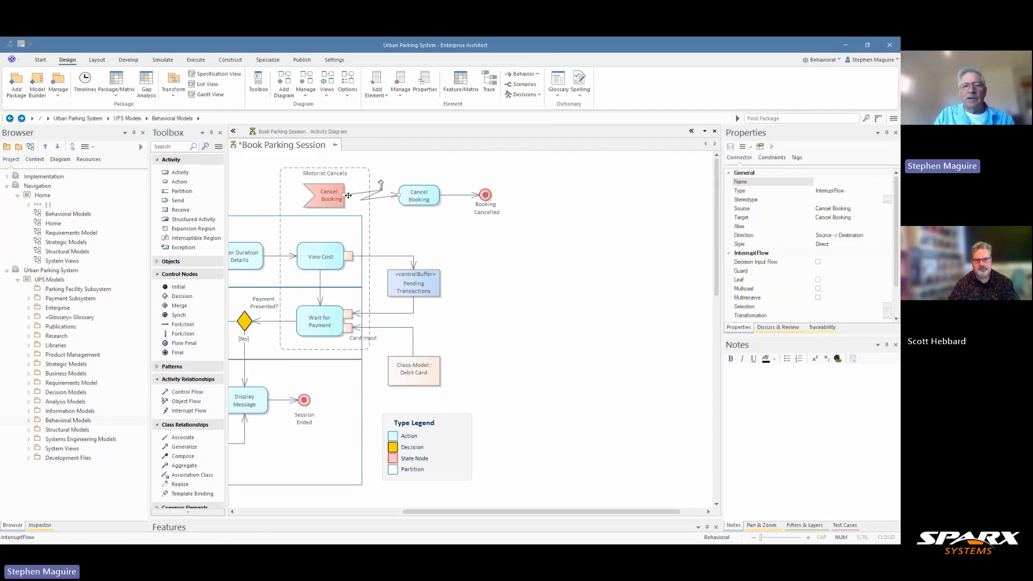
- Adjust the Interrupt Flow's line between the Cancel Booking event and the Cancel Booking action
drag(346, 196, 398, 198)
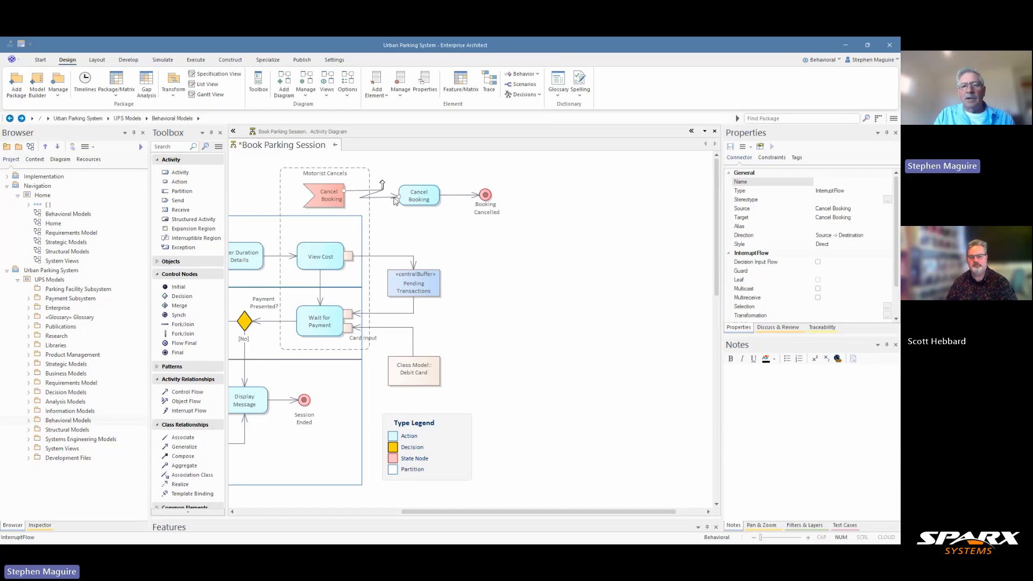
click(524, 248)
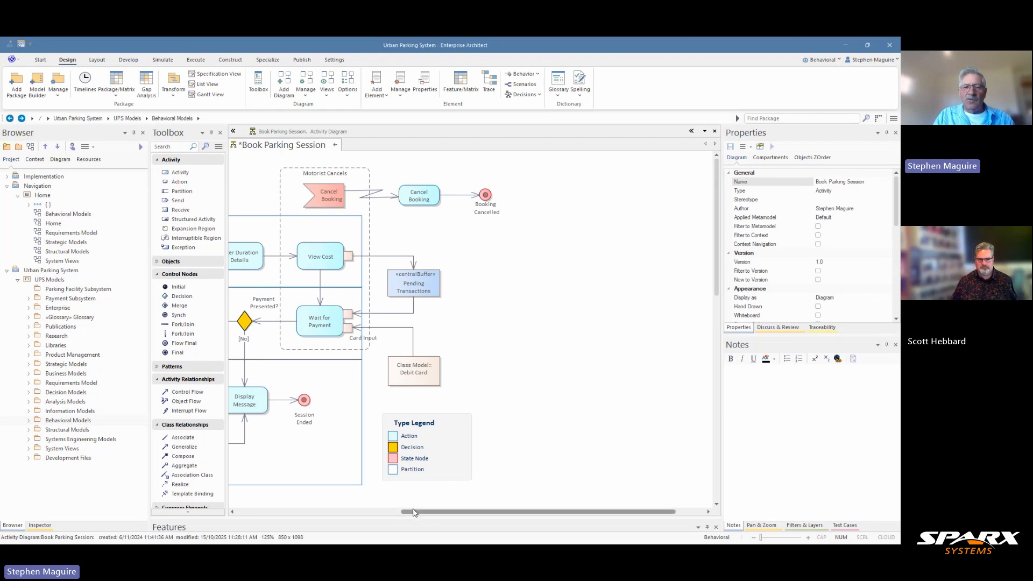
- Set the Motorist Cancels region's border colour to Salmon
drag(415, 511, 326, 499)
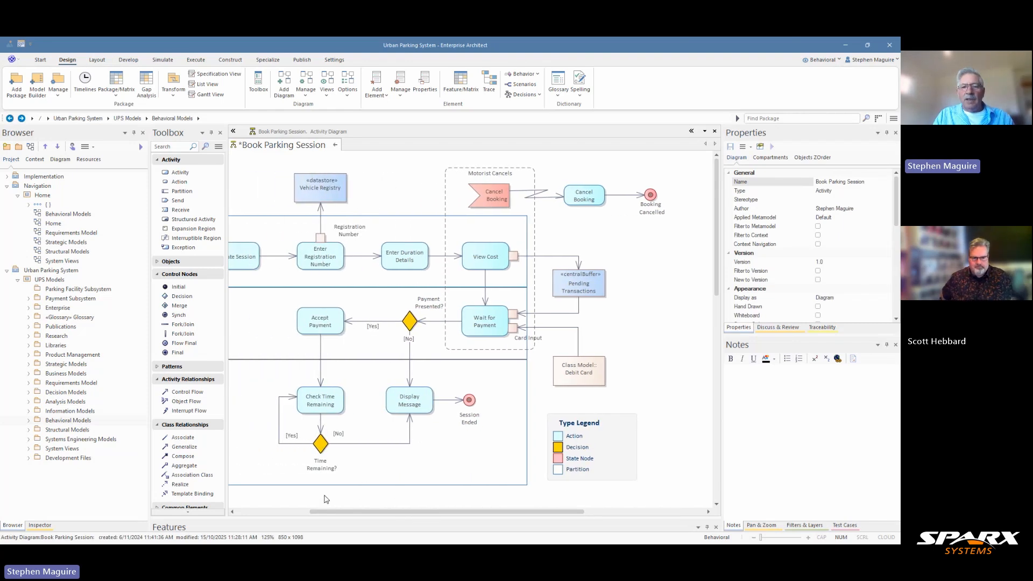
click(445, 193)
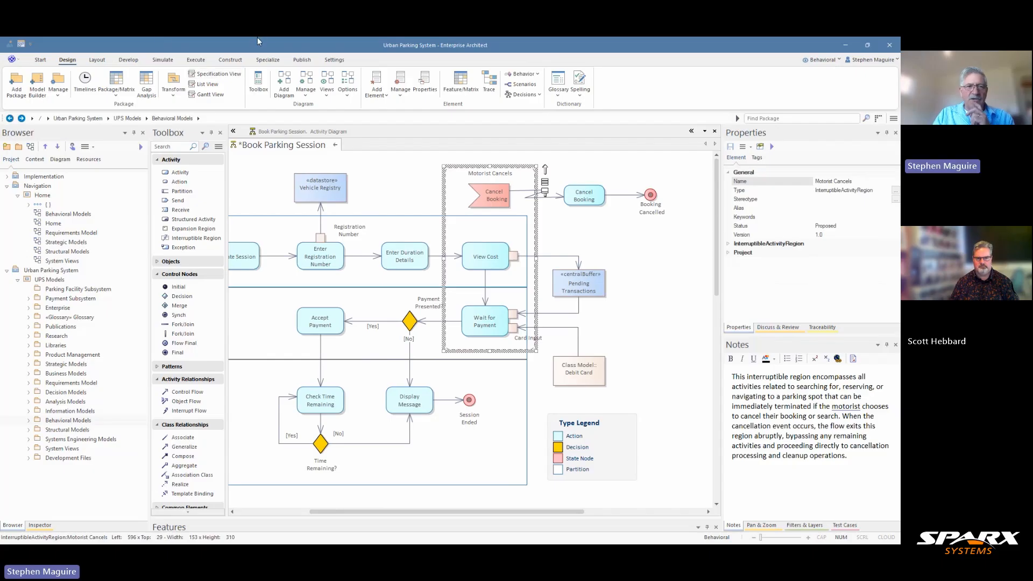
click(97, 60)
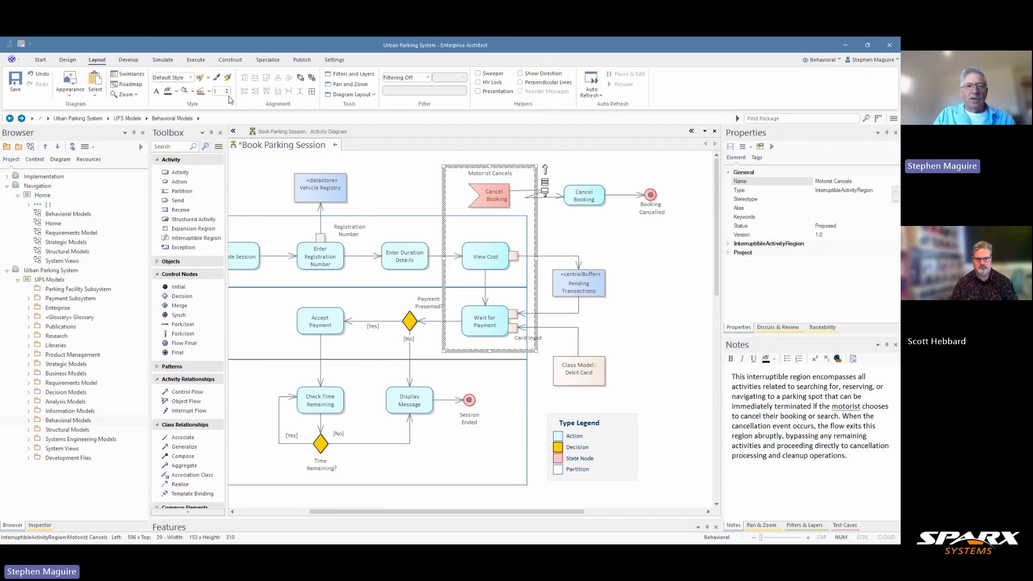
click(210, 92)
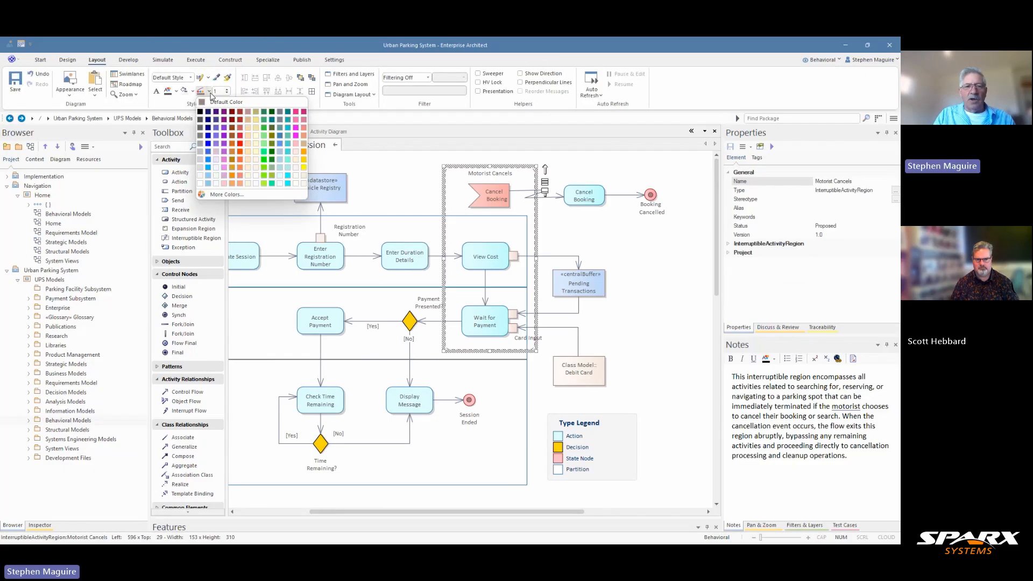
click(241, 177)
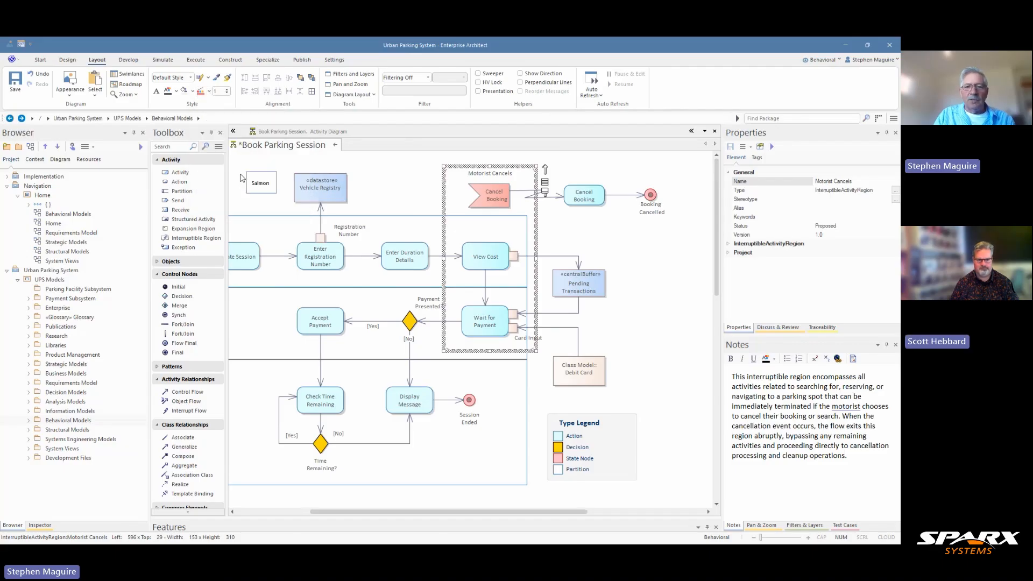
- Set the Motorist Cancels region's border line width to 3 and save the diagram
click(226, 90)
click(225, 89)
click(226, 89)
click(226, 89)
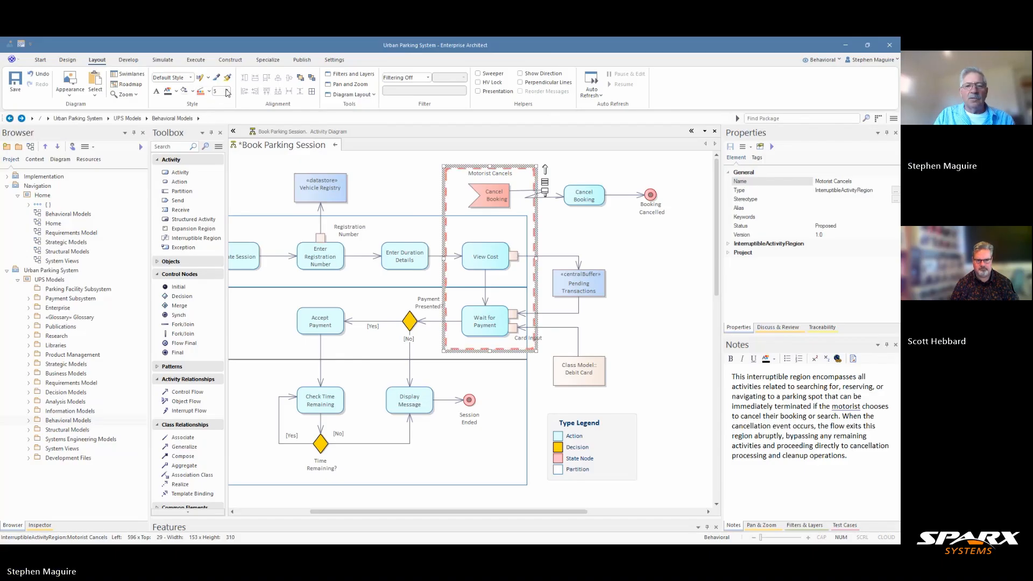
click(227, 95)
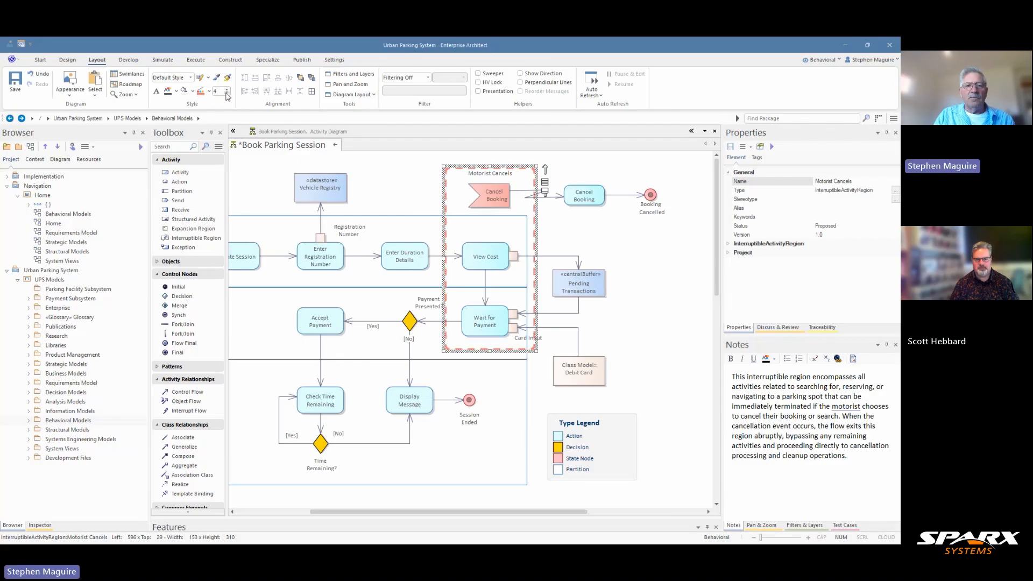
click(555, 226)
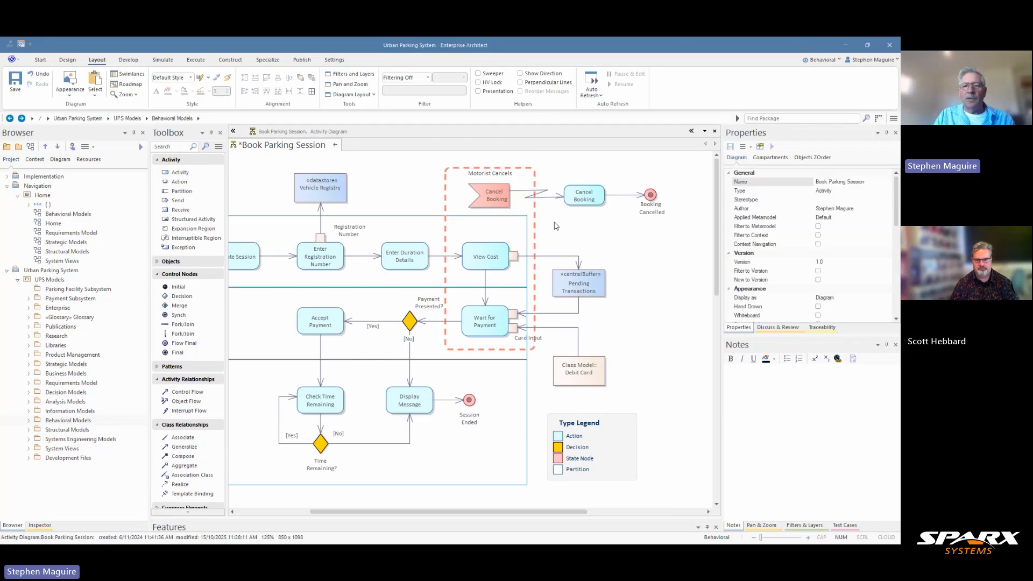
key(ctrl+s)
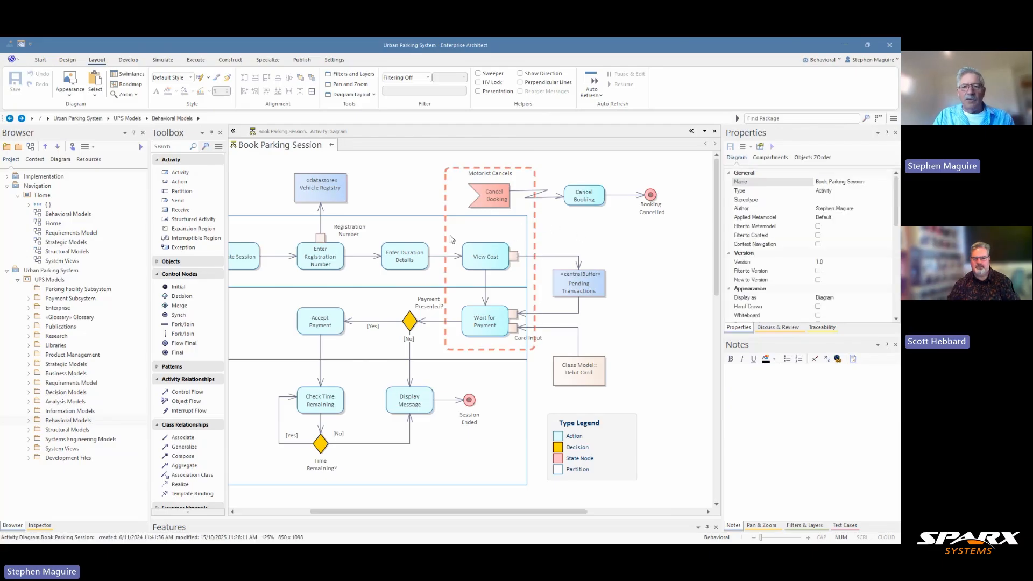
- Widen the Motorist Cancels region to also enclose Vehicle Registry, Enter Registration Number, Enter Duration Details, Accept Payment and the Payment Presented decision
click(445, 257)
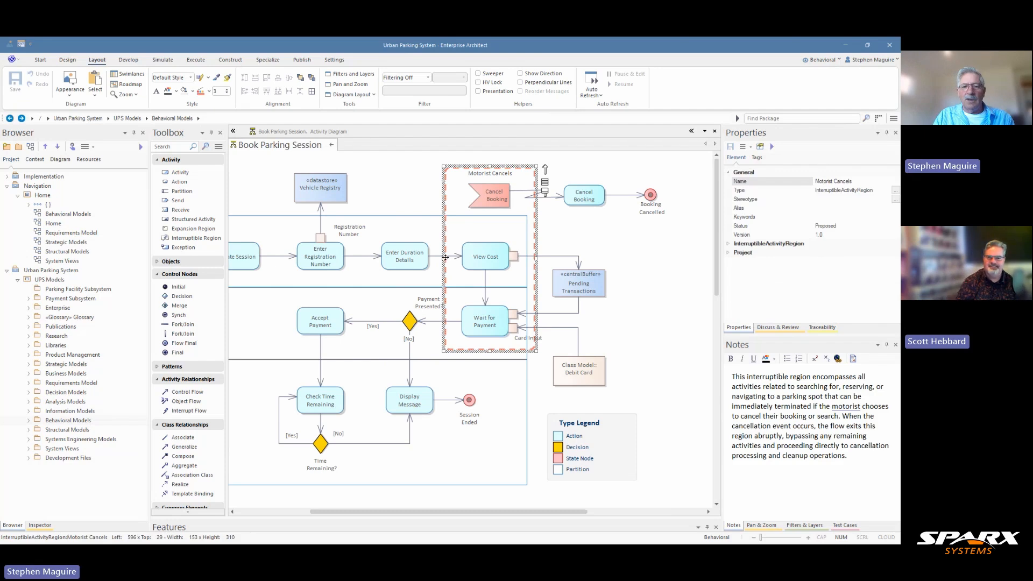
drag(445, 257, 277, 250)
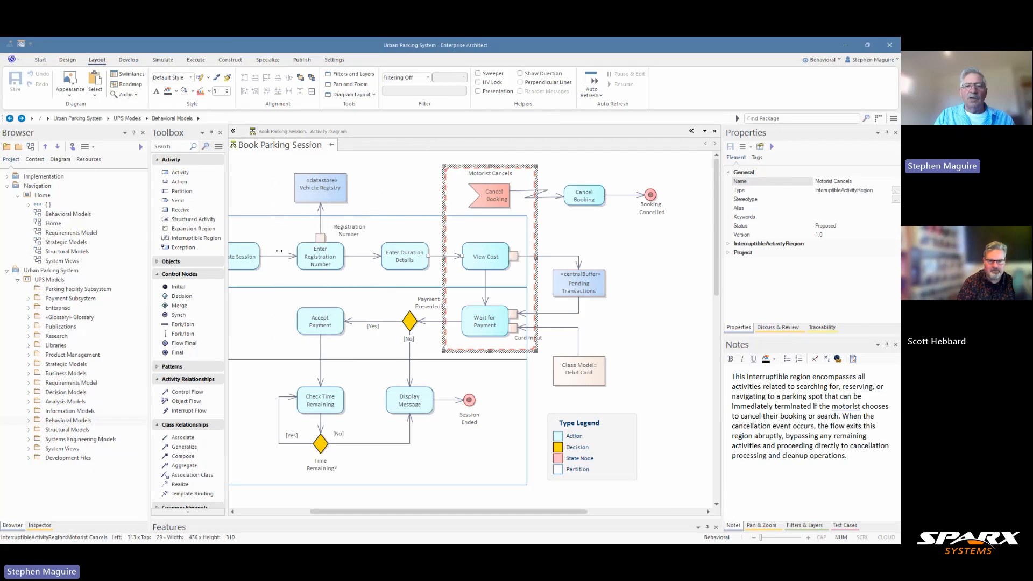
click(681, 254)
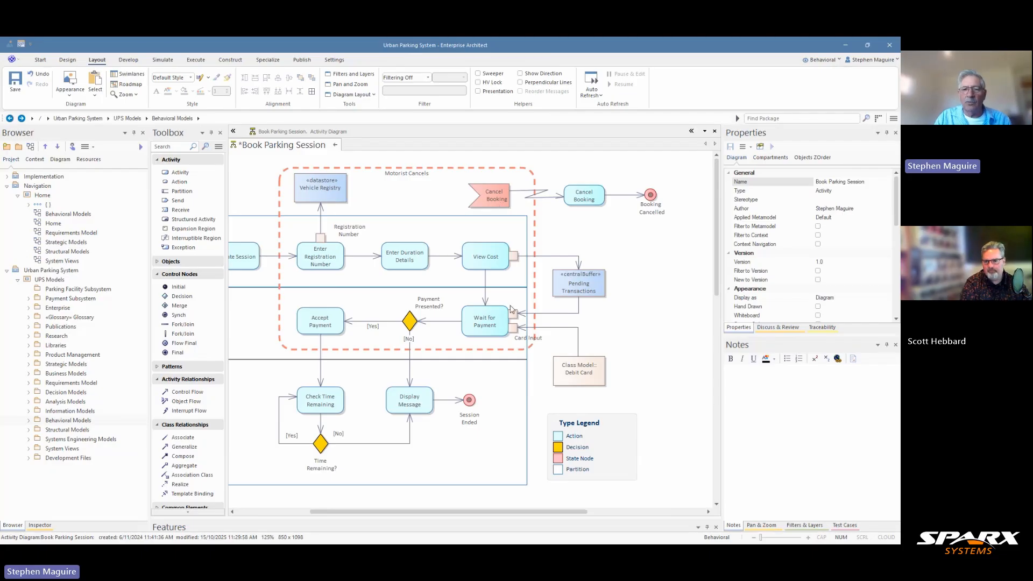
- Move the Card Input pin label clear of the Motorist Cancels region's border and save the diagram
drag(524, 340, 549, 336)
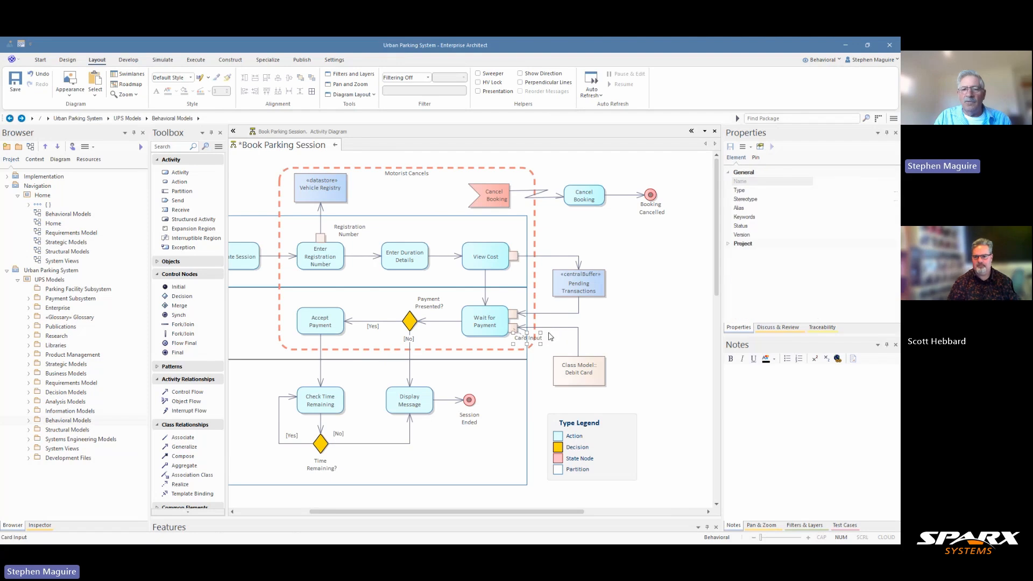
click(652, 325)
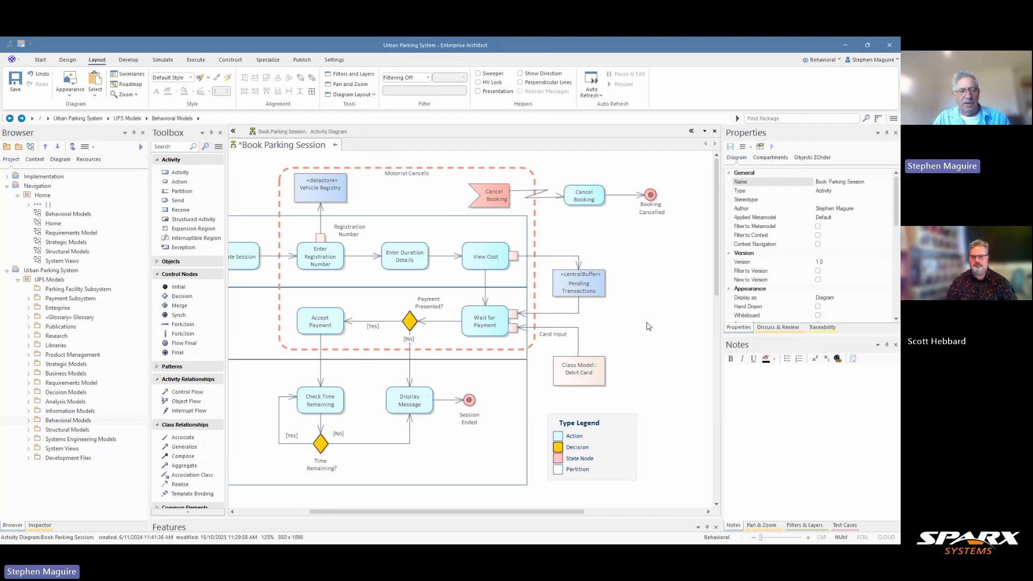
key(ctrl+s)
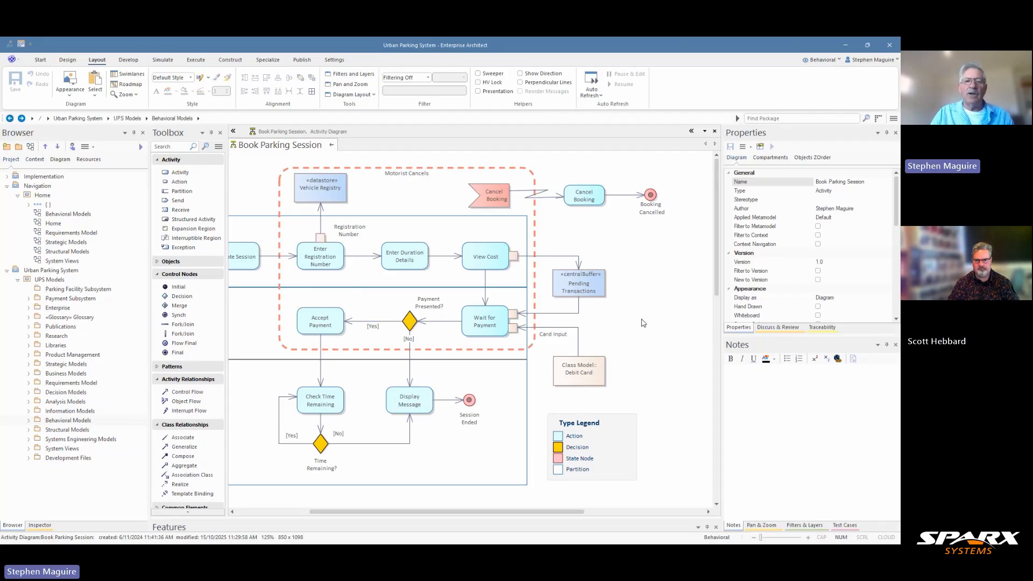
- Show the Objects elements in the Toolbox, expand Behavioral Models and its Activity Model in the Browser, and widen the Browser
click(493, 200)
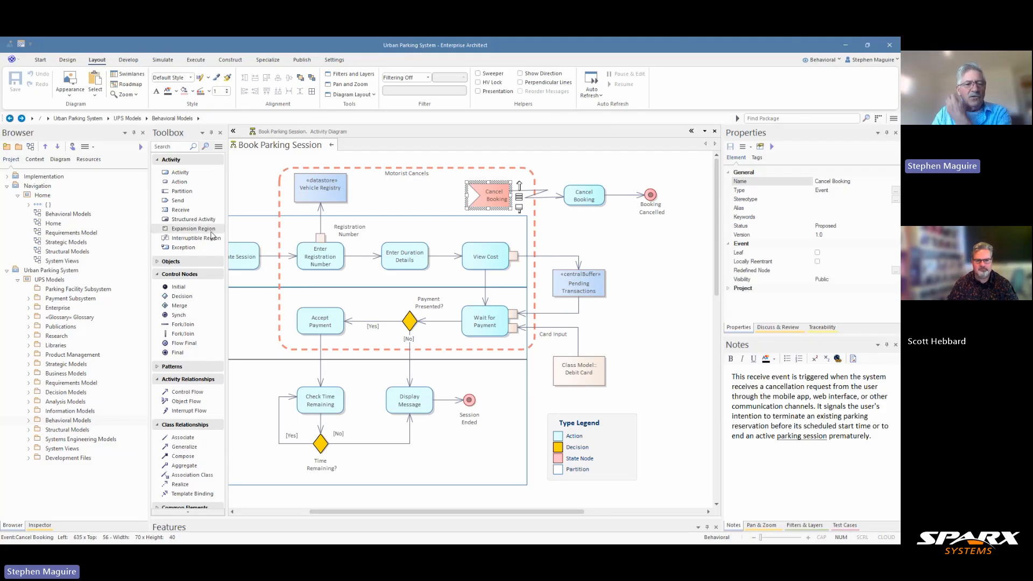
click(158, 262)
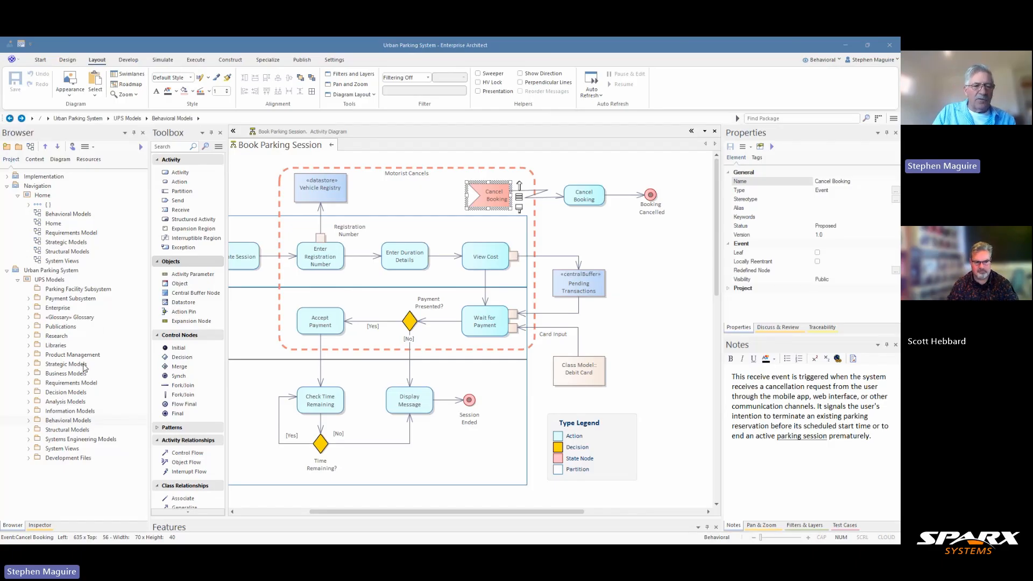
click(30, 420)
click(40, 430)
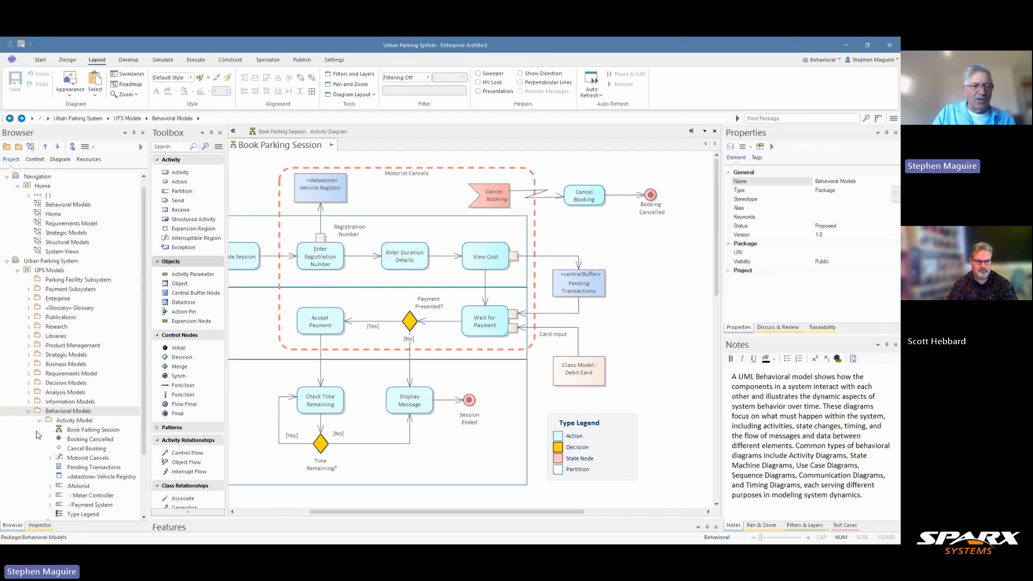
scroll(146, 371, down, 3)
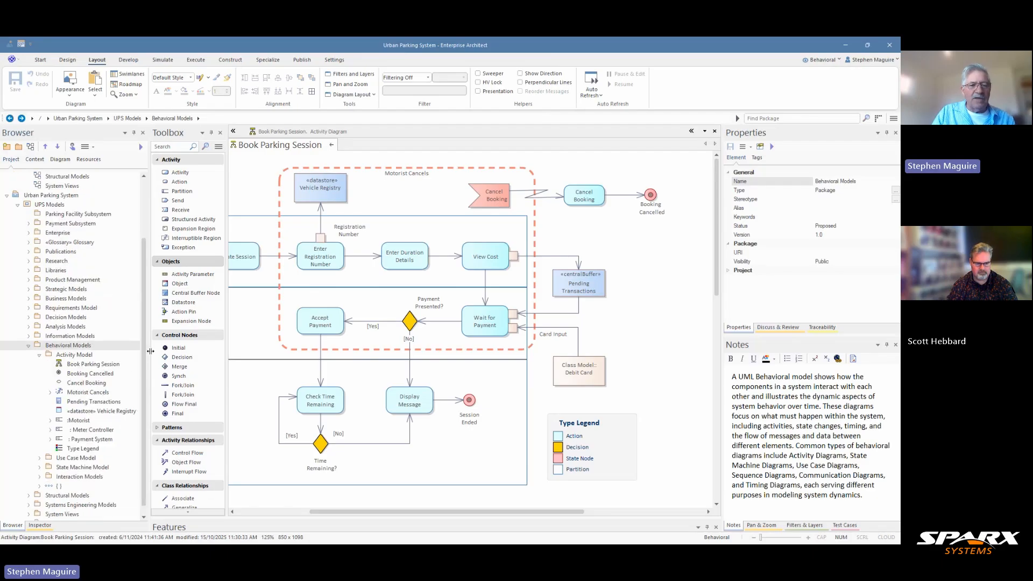
drag(148, 345, 182, 345)
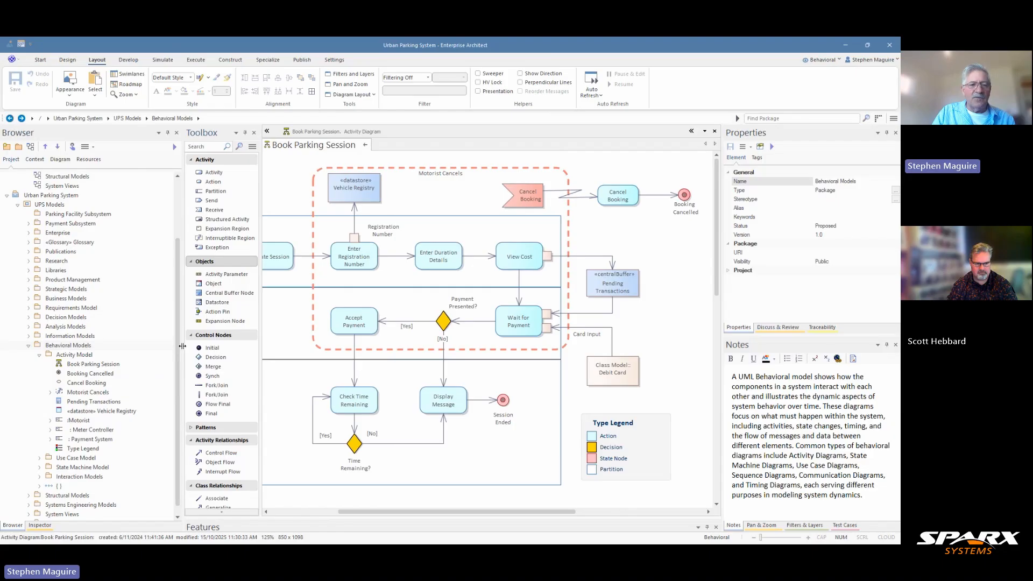
- Create a package named Make Parking Reservation inside the Activity Model package, with Package Only as initial content
click(75, 356)
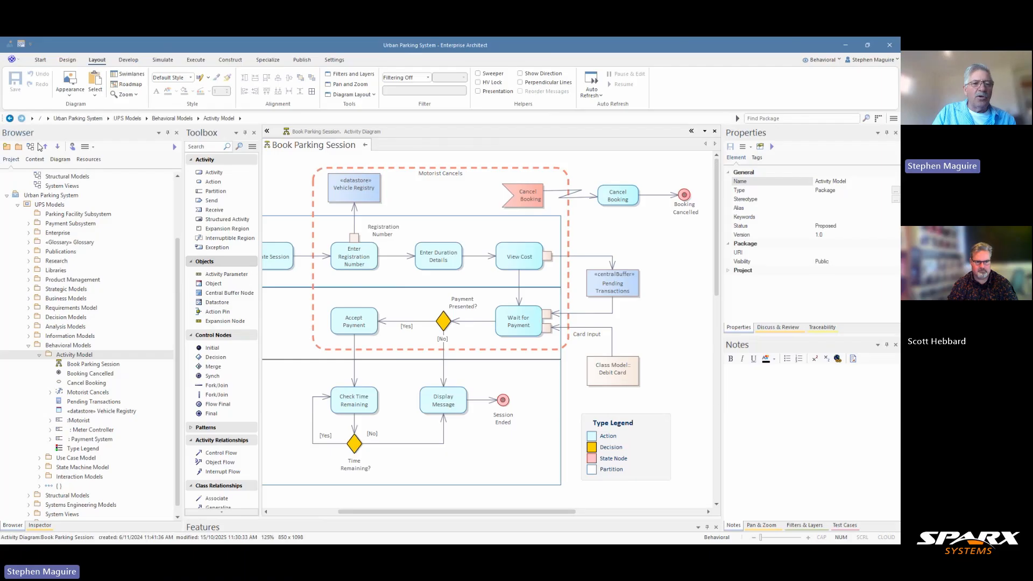
click(19, 148)
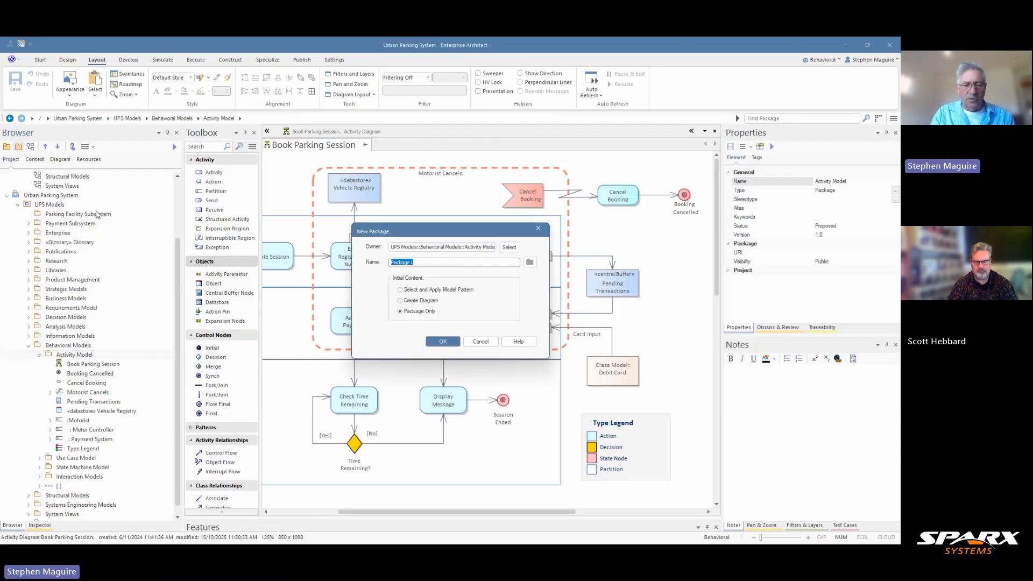
text(M)
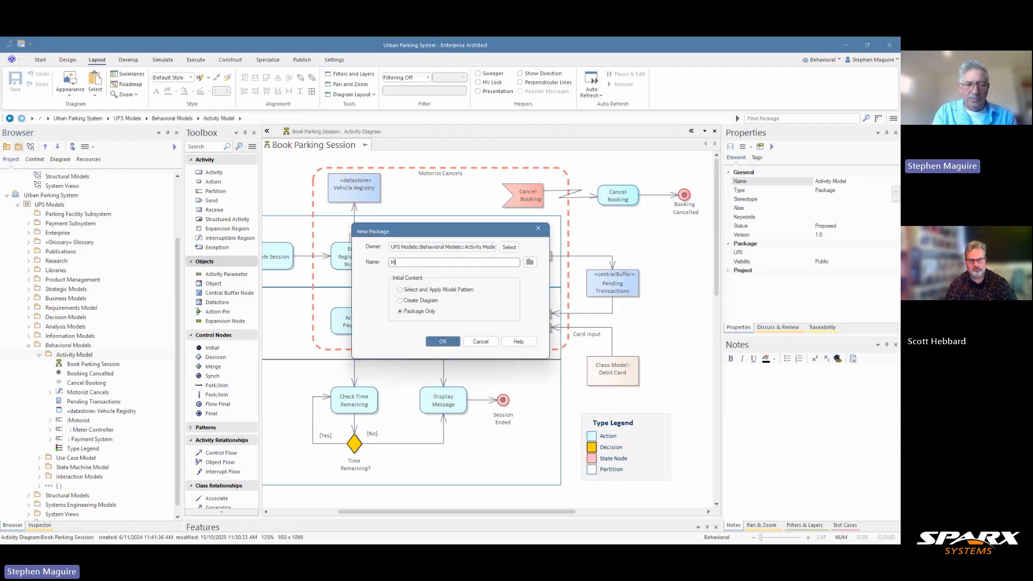
text(ake Pa)
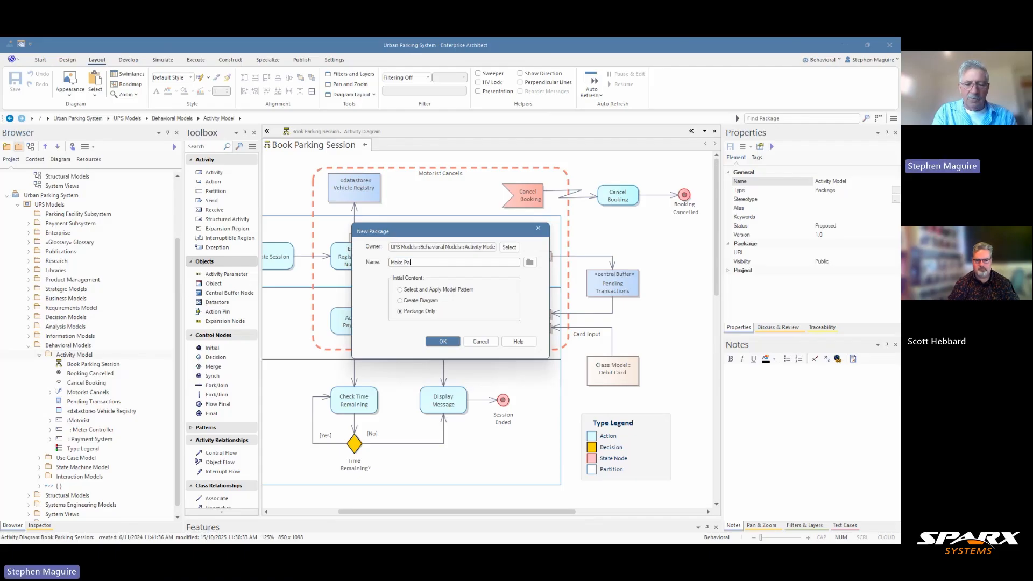
text(rking Rese)
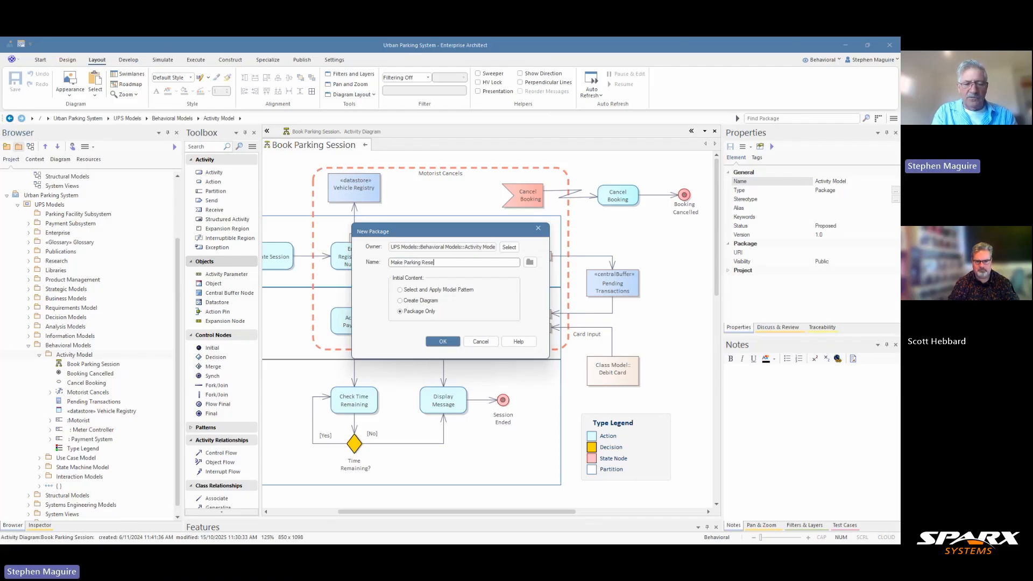
text(rvation)
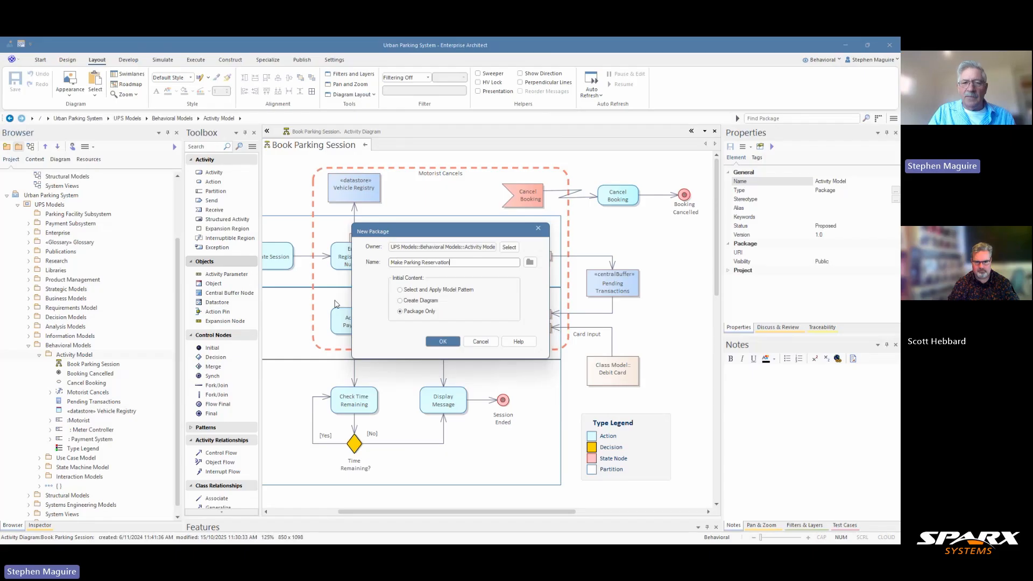
click(440, 346)
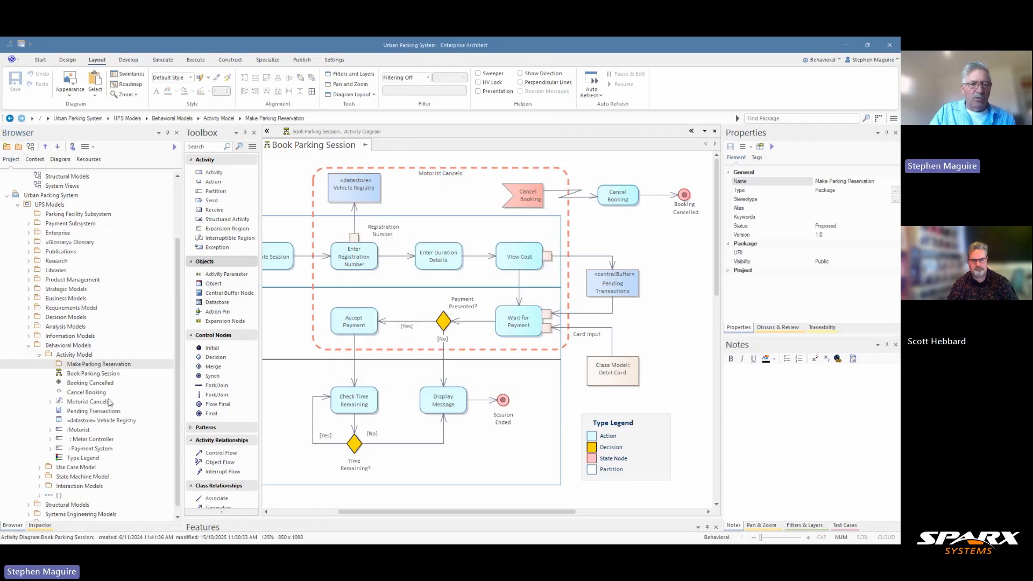
- Move everything in the Activity Model package from the Book Parking Session diagram through Type Legend into the Make Parking Reservation package
click(96, 374)
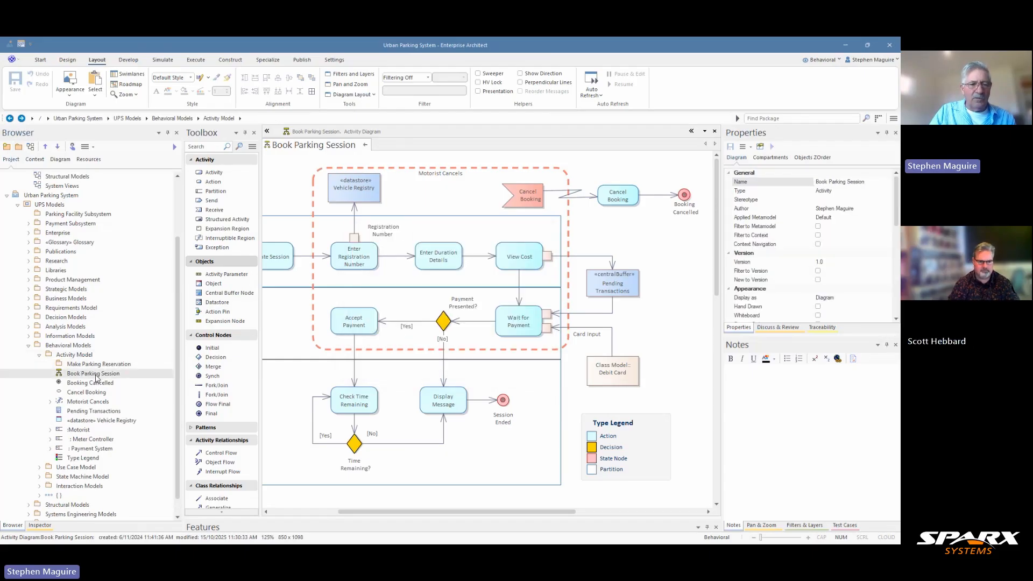
click(85, 459)
drag(81, 377, 75, 369)
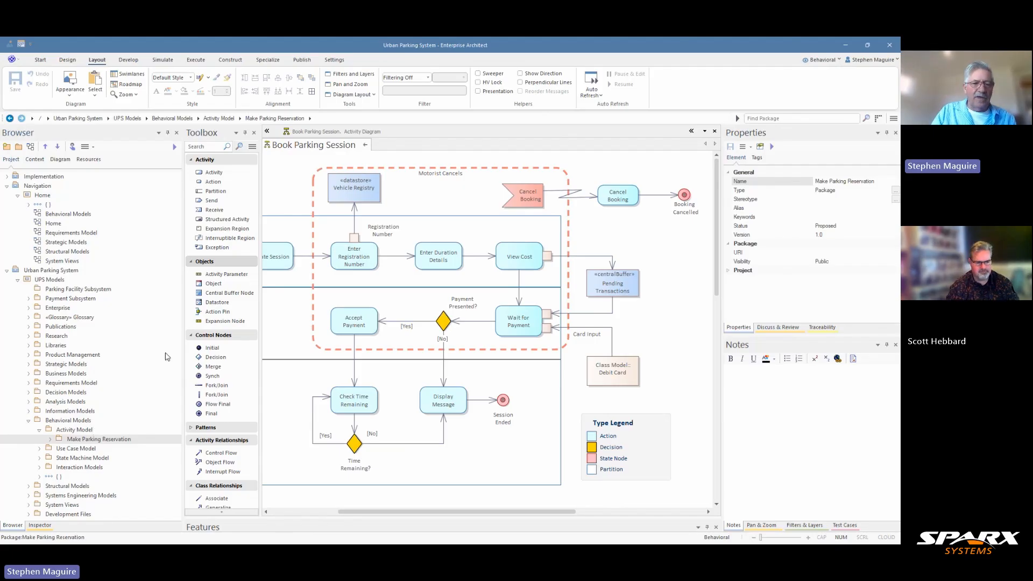
- Create a package named Detail Vehicle inside the Activity Model package, with Package Only as initial content
click(75, 429)
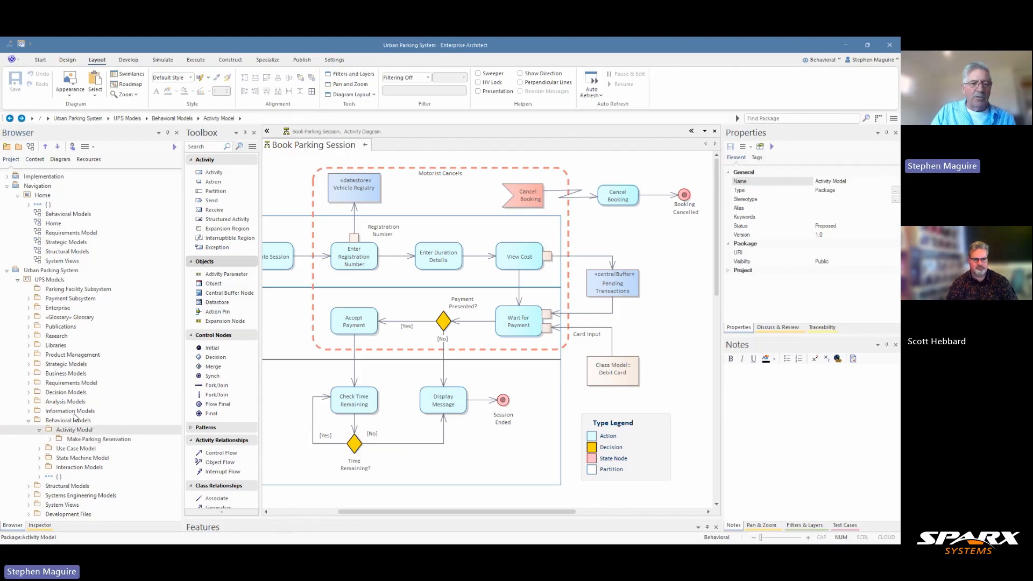
click(20, 148)
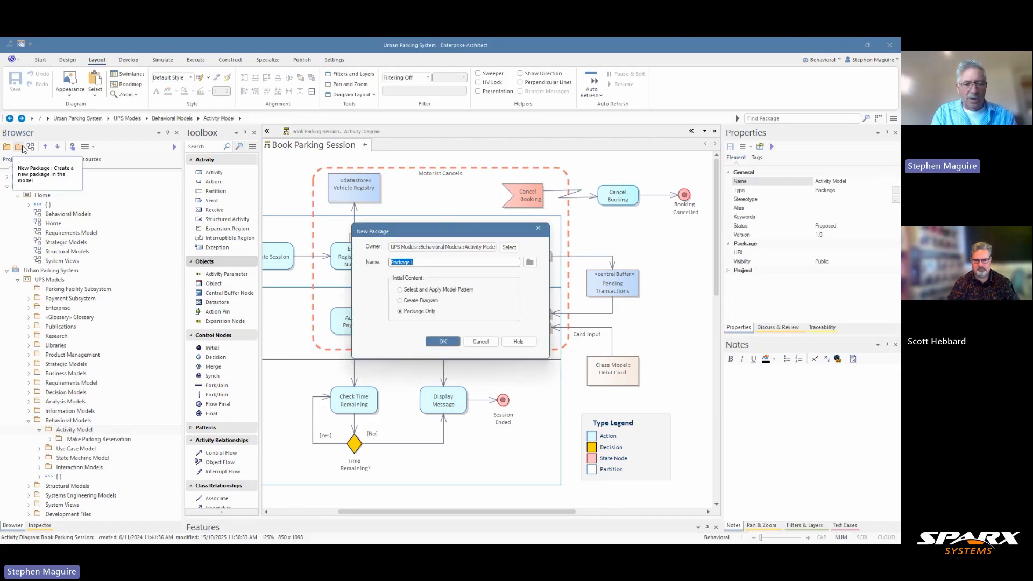
text(Detail )
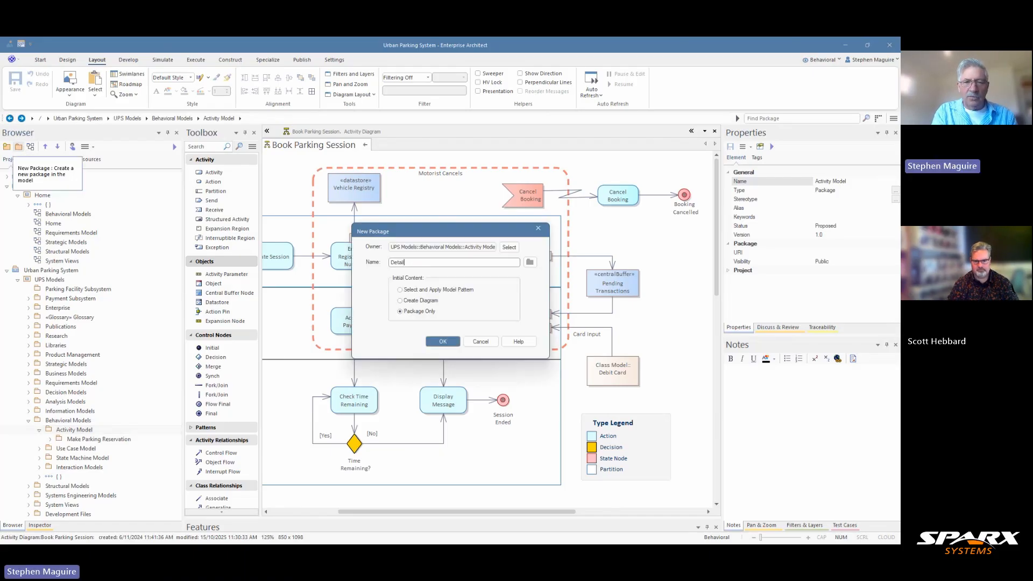
text(Ve)
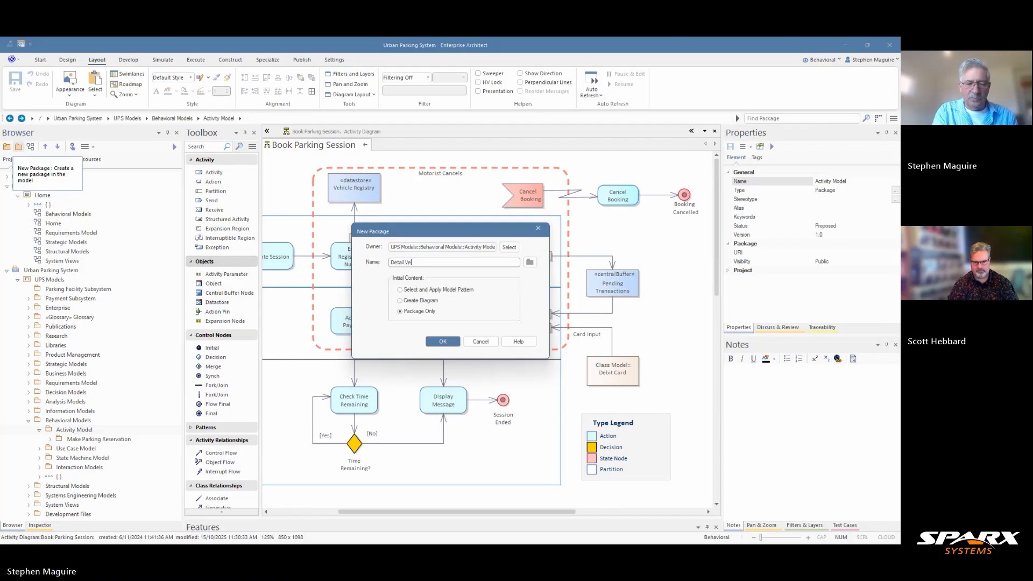
text(hic)
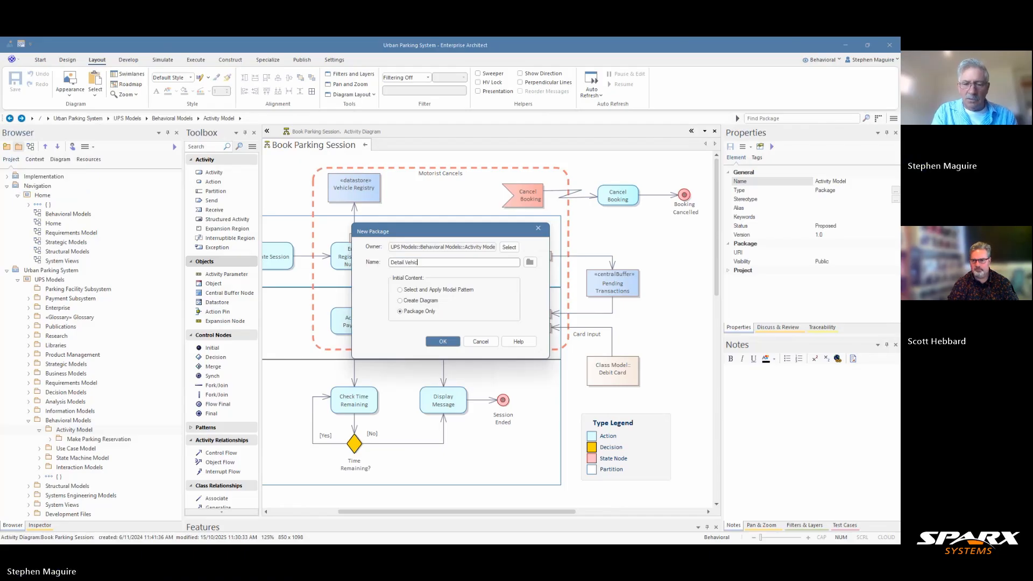
text(le)
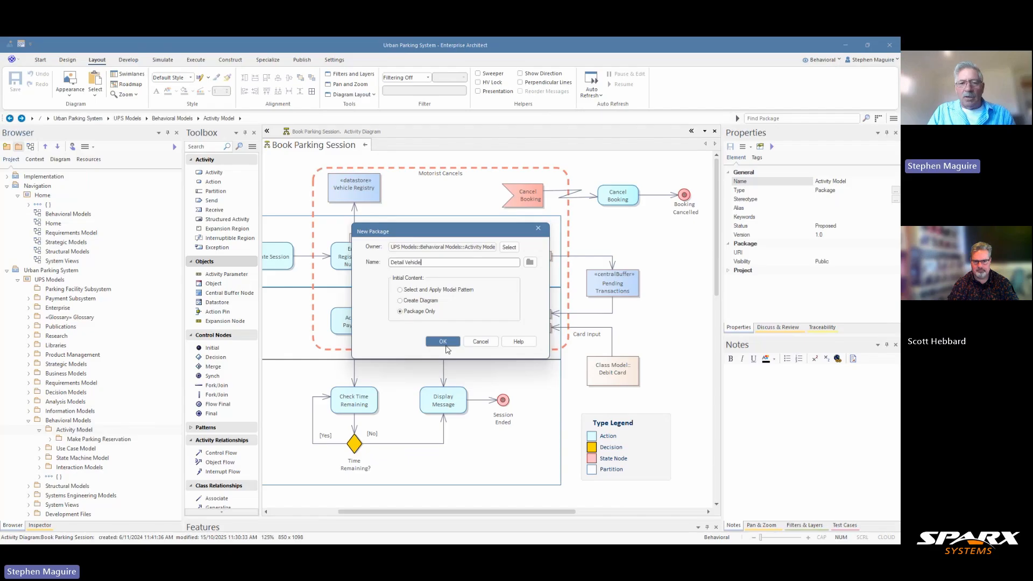
click(445, 349)
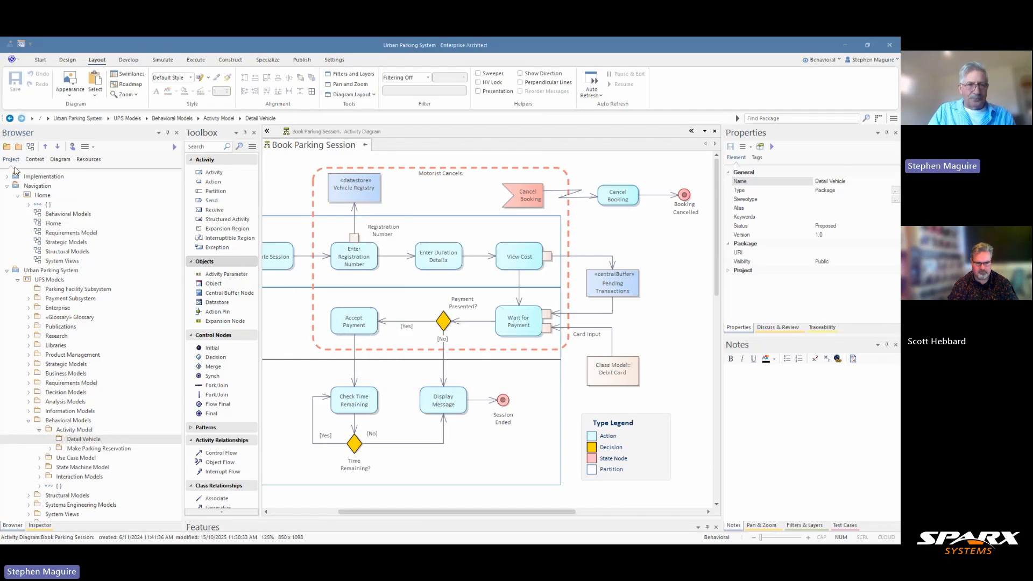
- Preview the Activity Diagrams patterns for interruptible region, complete activity diagrams and exception handler in the Model Builder for the Detail Vehicle package
click(30, 147)
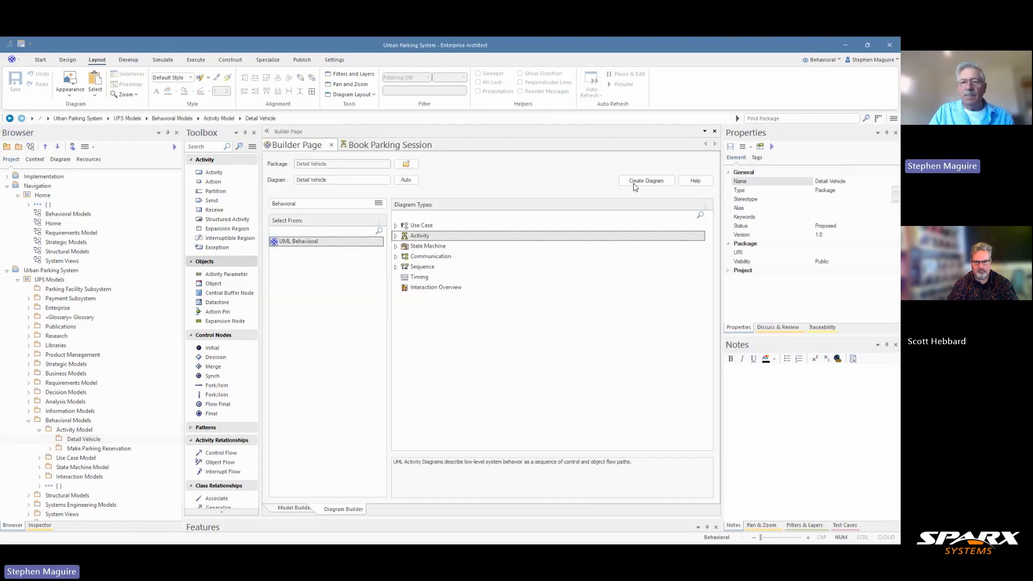
click(286, 509)
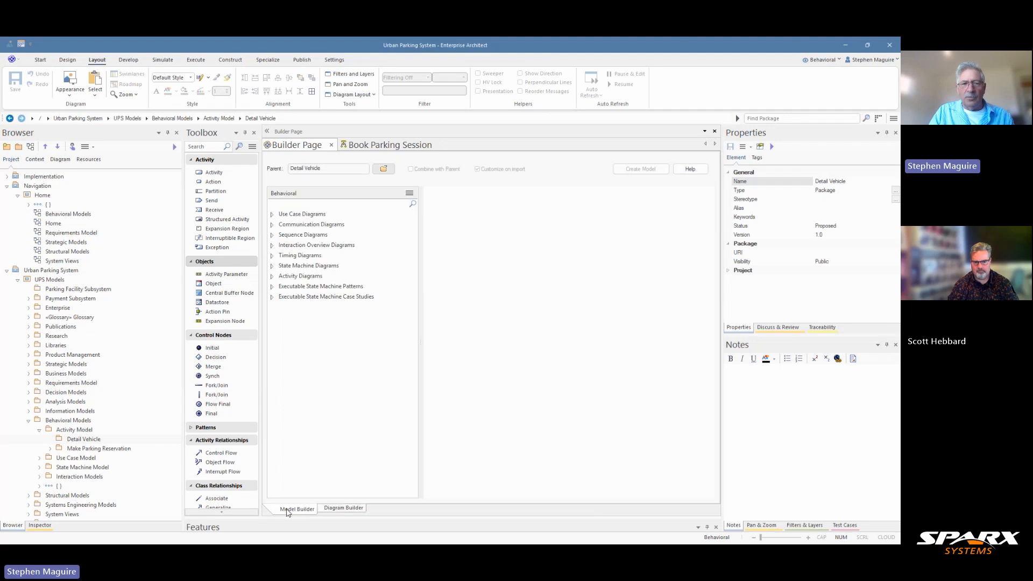
click(272, 276)
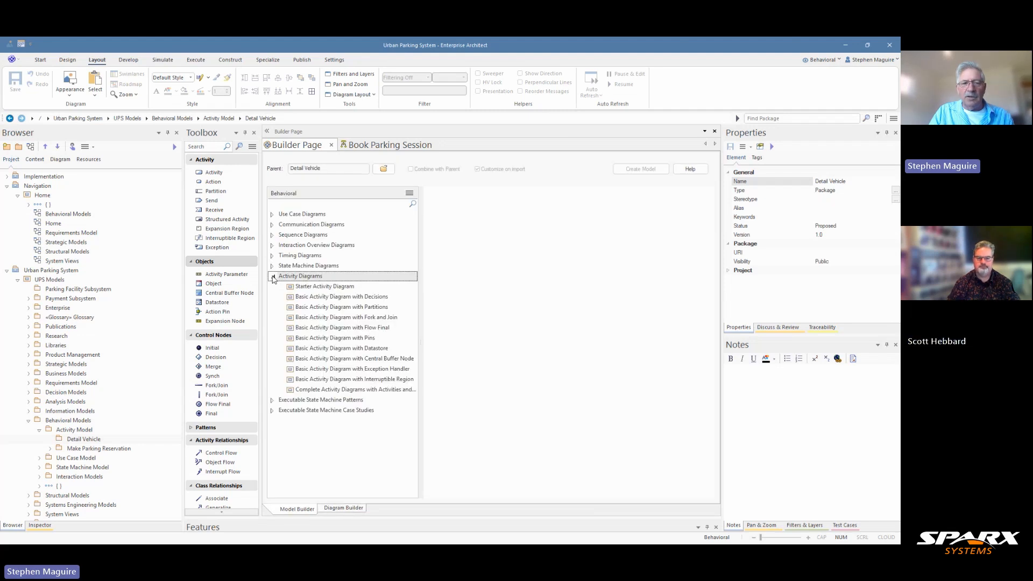
click(353, 380)
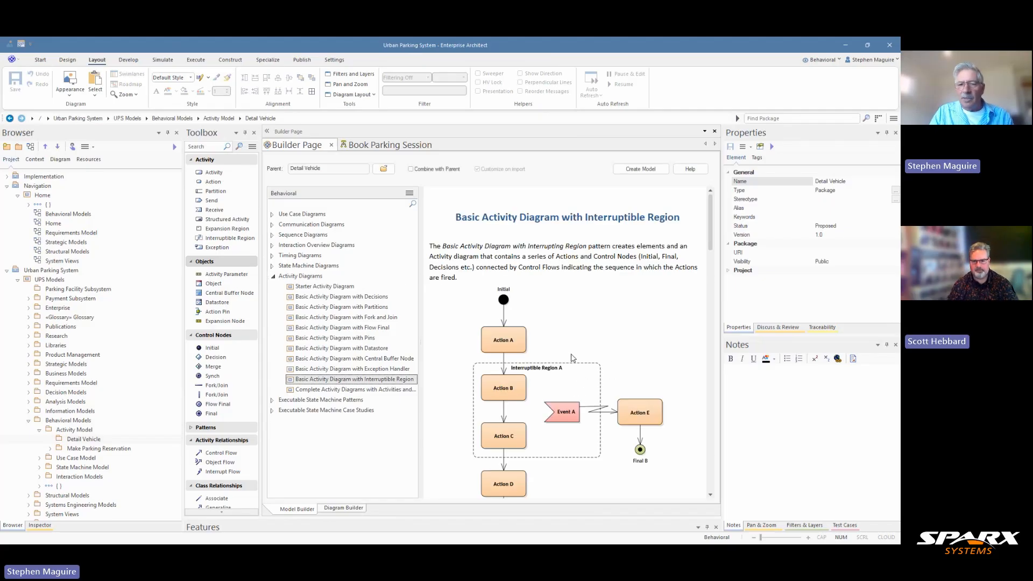
click(391, 391)
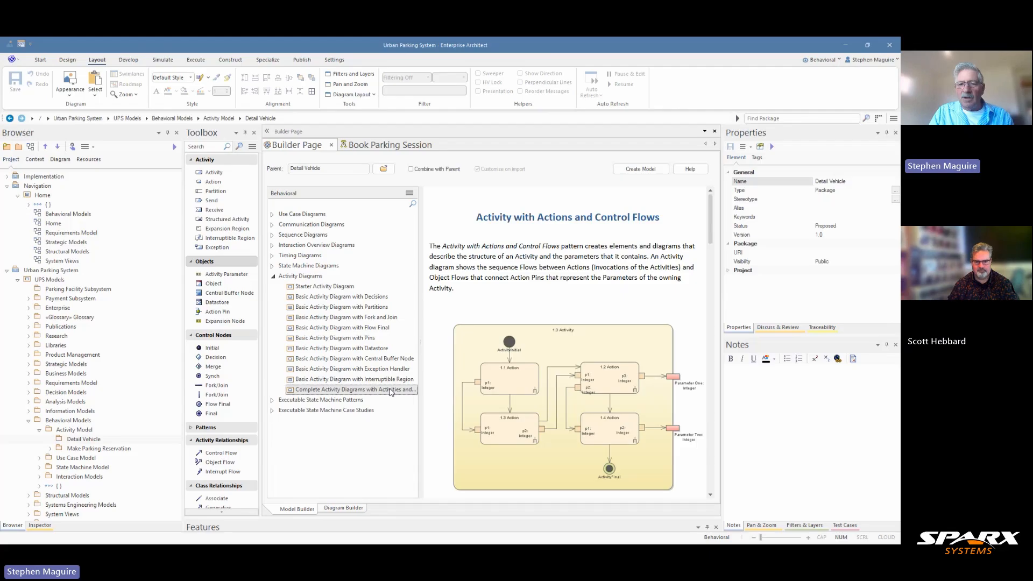
click(385, 370)
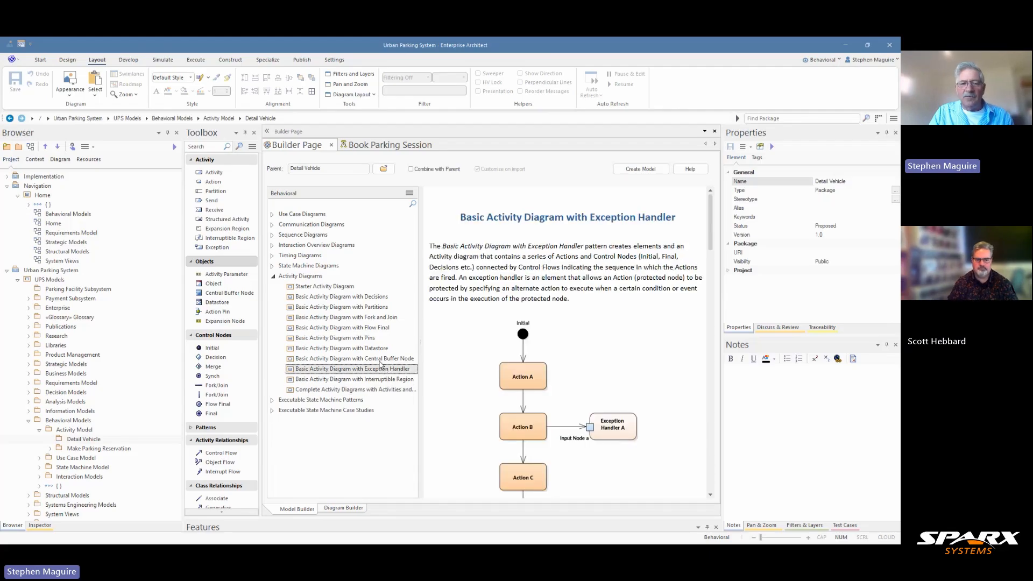
- Create a UML Behavioral Activity diagram named Detail Vehicle in the Detail Vehicle package
click(336, 510)
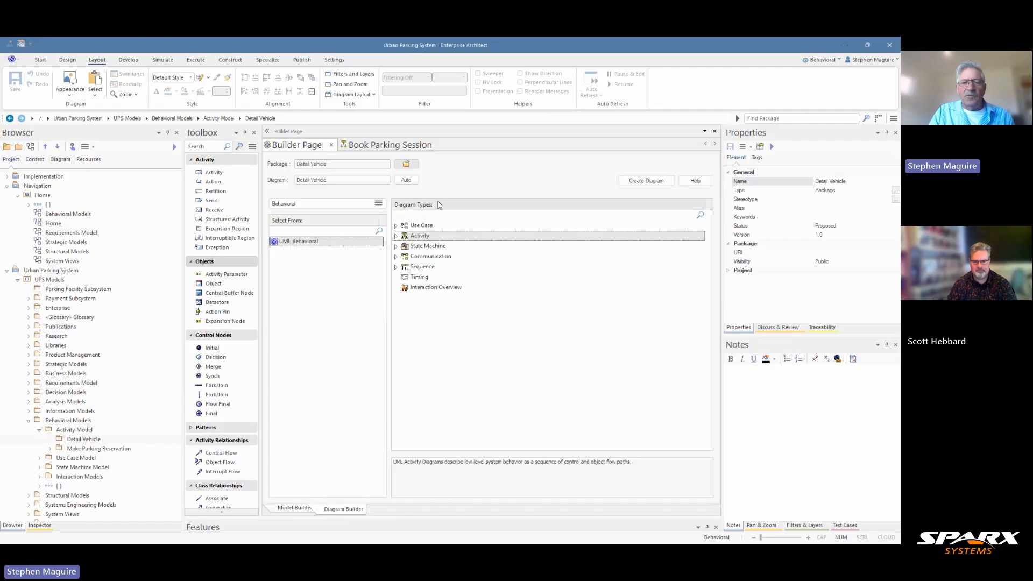
click(645, 181)
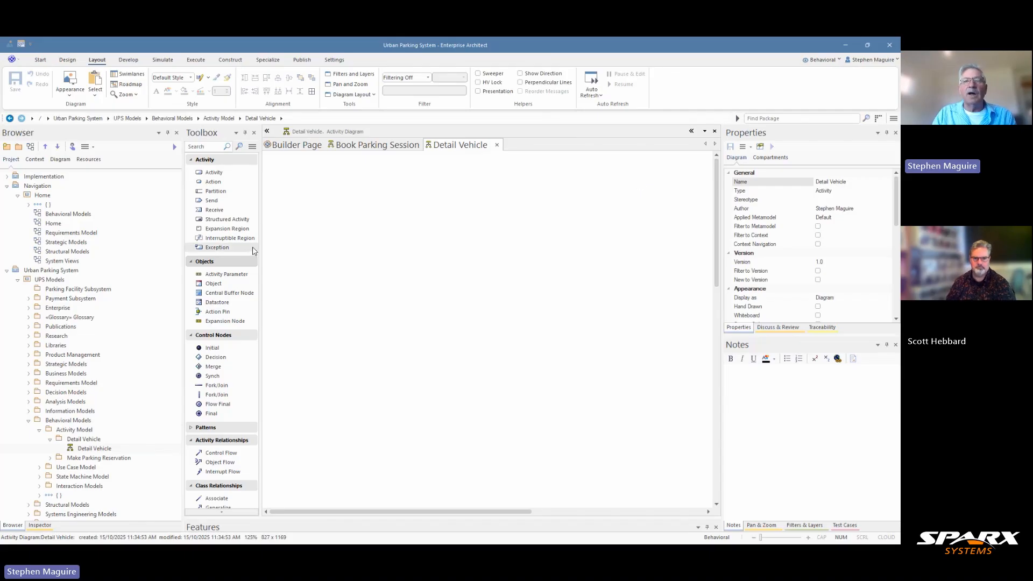
click(210, 181)
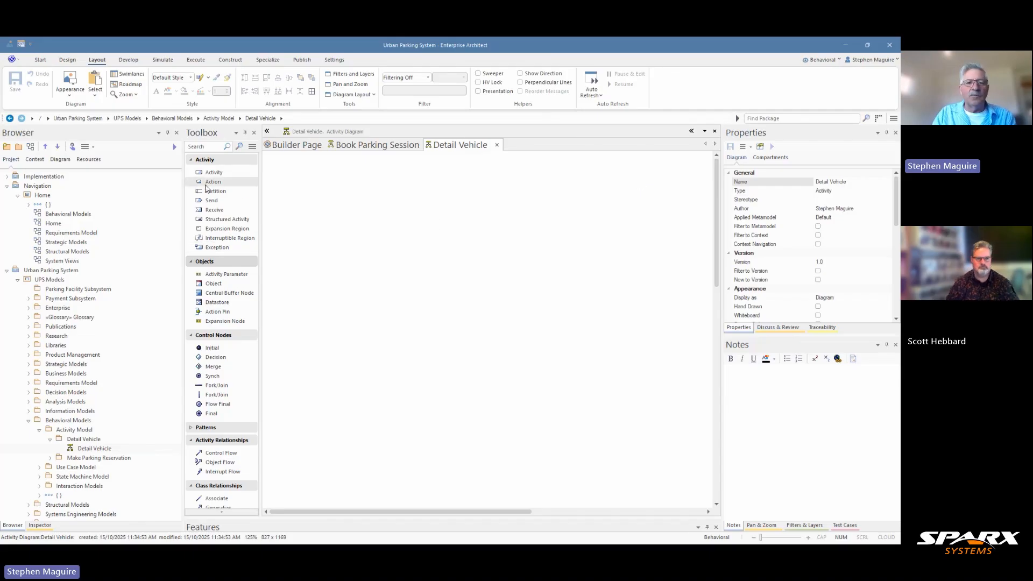
click(317, 195)
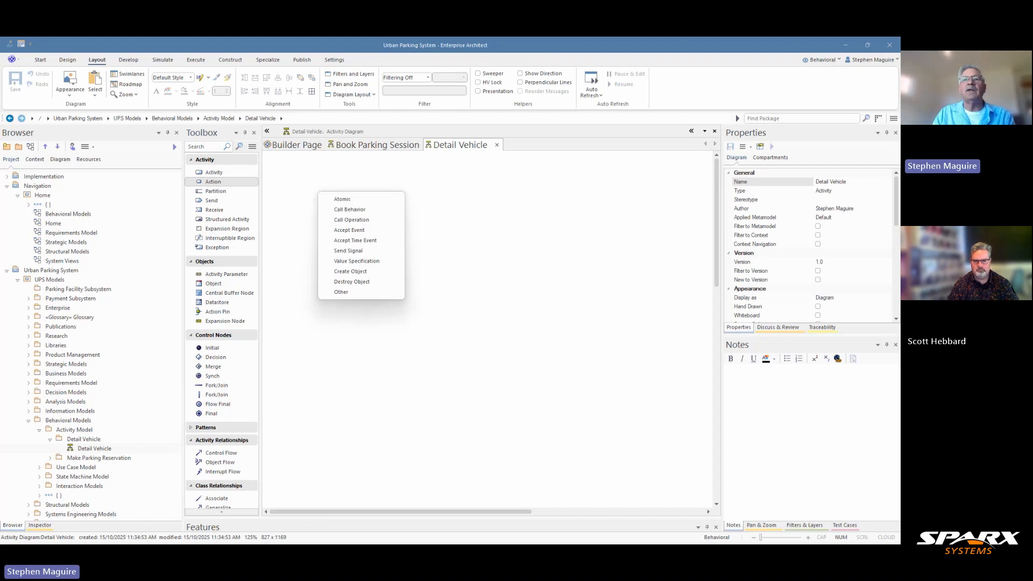
key(Escape)
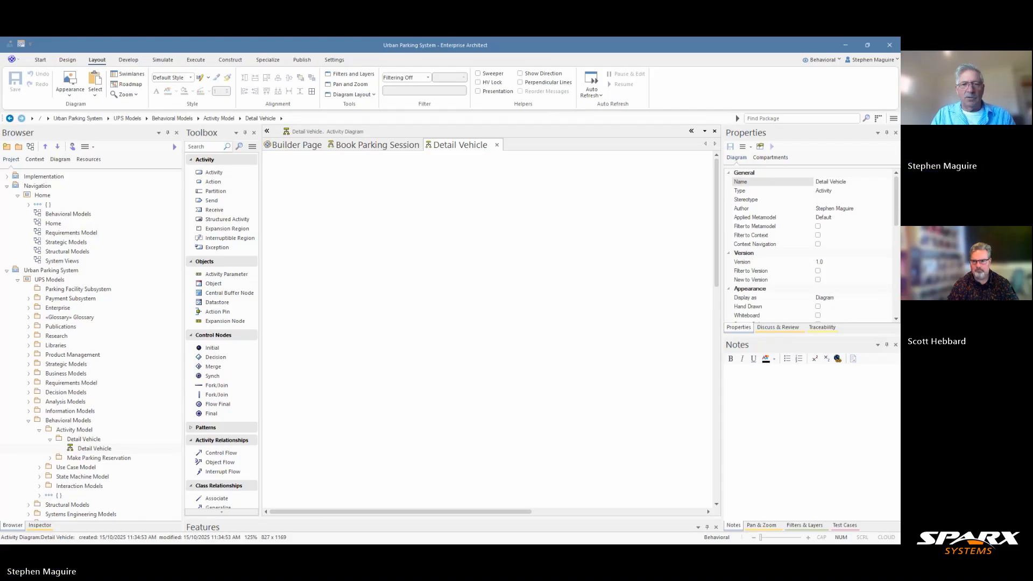
- Place an Atomic action on the diagram with the note "The entry point where customers return their rental vehicles to the facility, initiating the cleaning process."
click(213, 181)
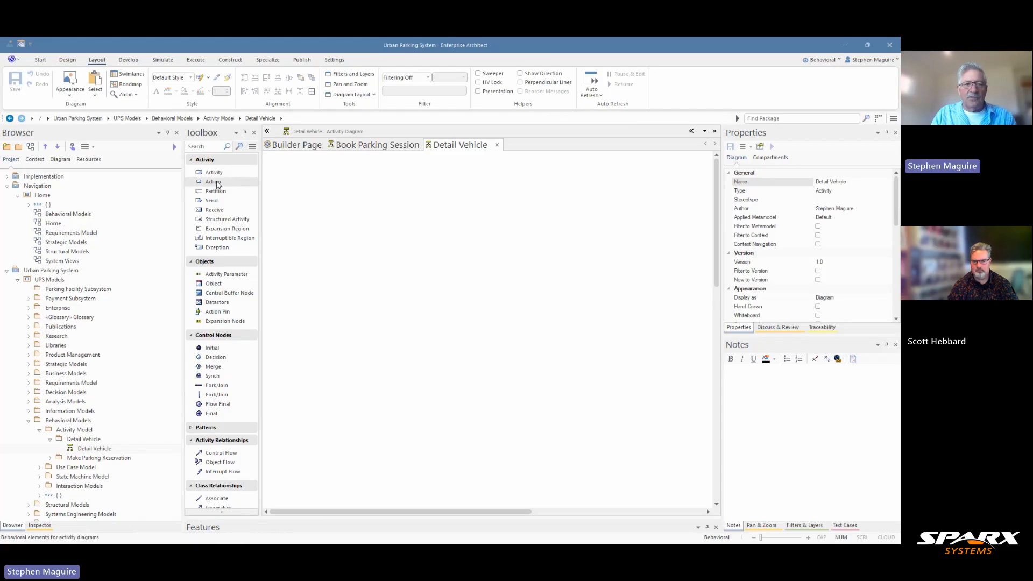
click(314, 195)
click(356, 210)
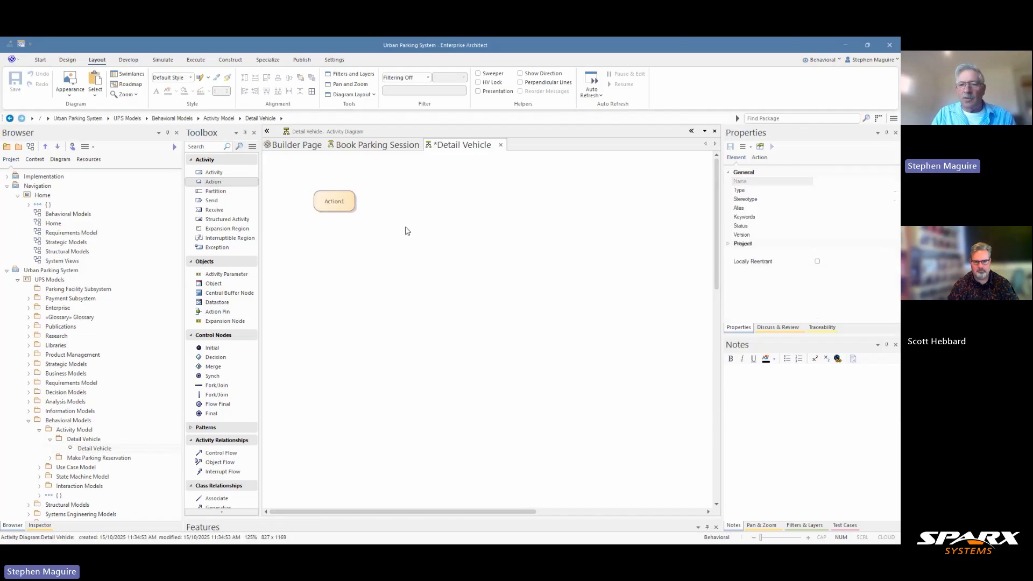
click(748, 372)
text(The entry point where customers return their rental vehicles to the facility, initiating the cleaning process.)
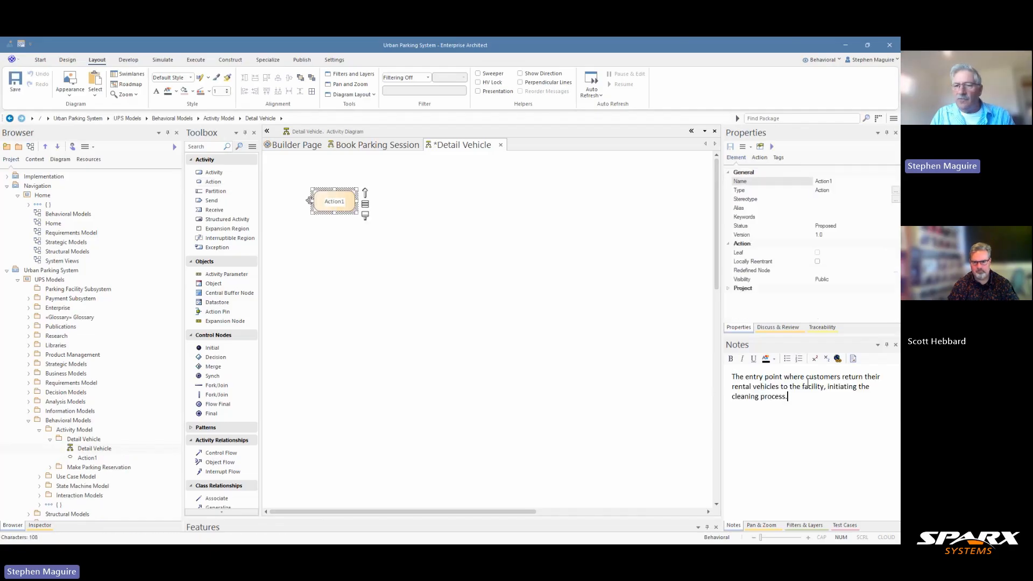
- In the action's note, replace the word "return" with "park" and remove the word "rental"
double_click(849, 376)
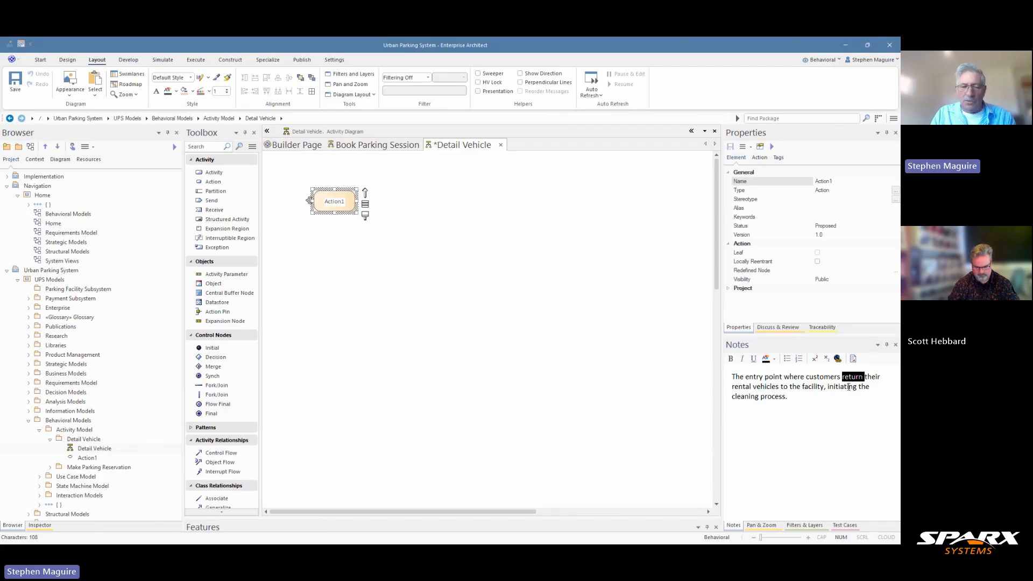
text(park)
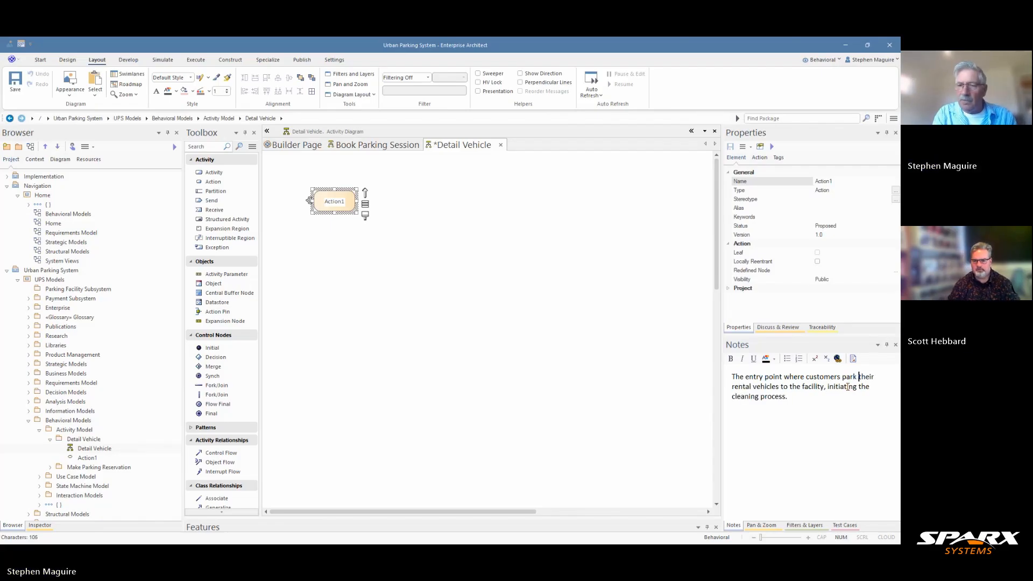
double_click(746, 386)
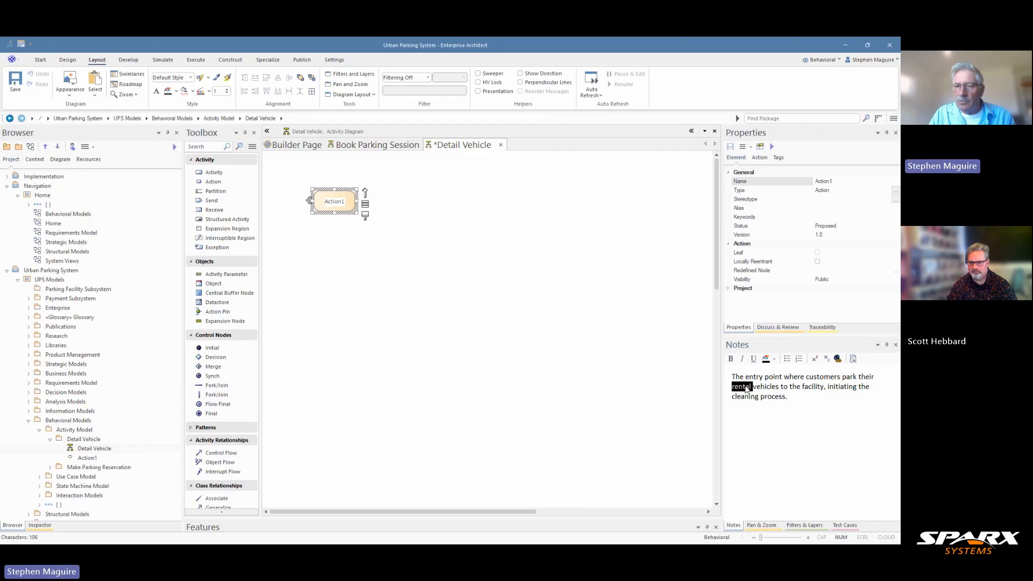
key(Delete)
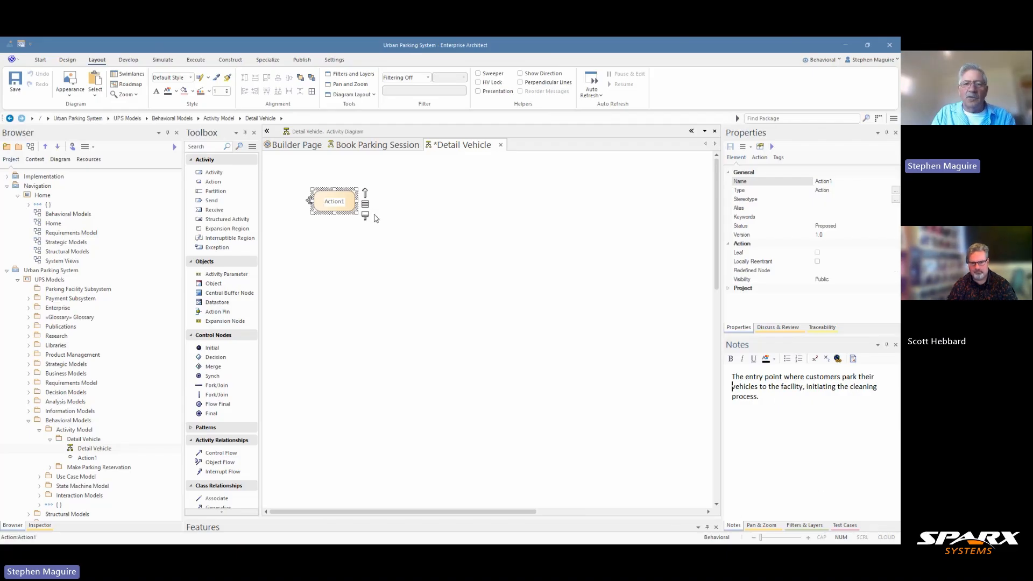
click(384, 236)
- Rename the action Receive Parked Vehicle and enlarge it to about 123 by 46 so the name fits on one line
drag(341, 204, 339, 203)
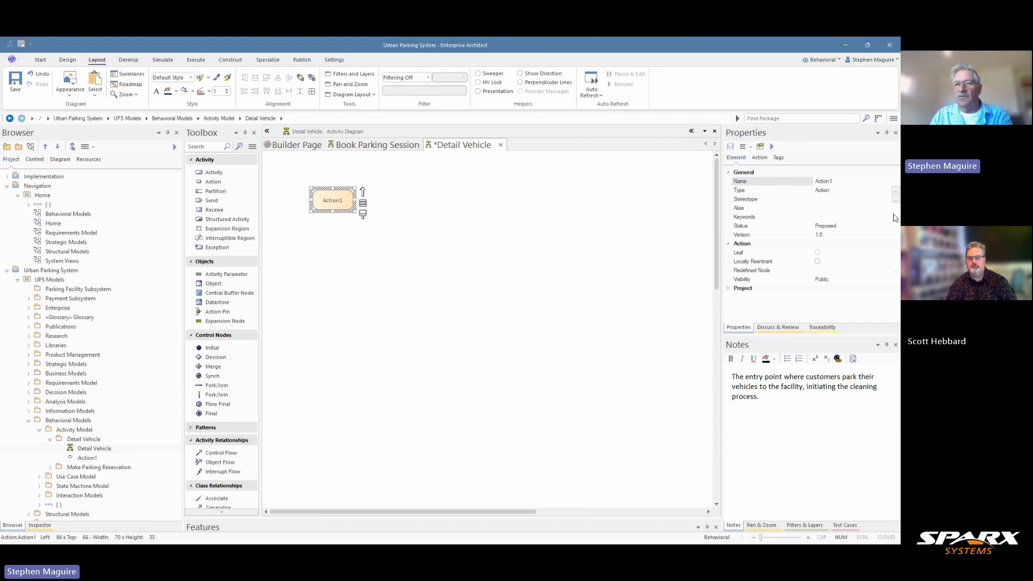
click(834, 181)
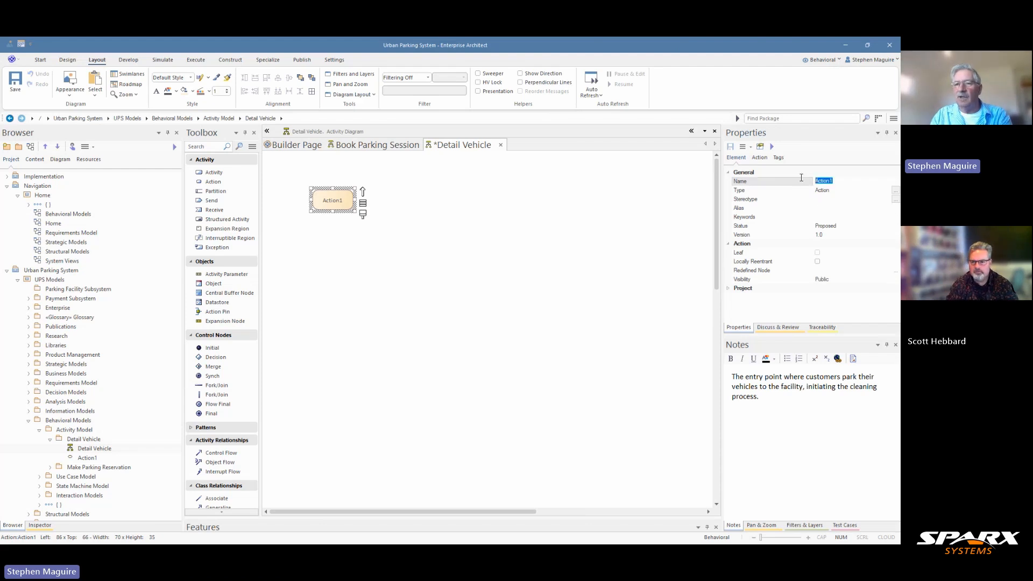
text(Rece)
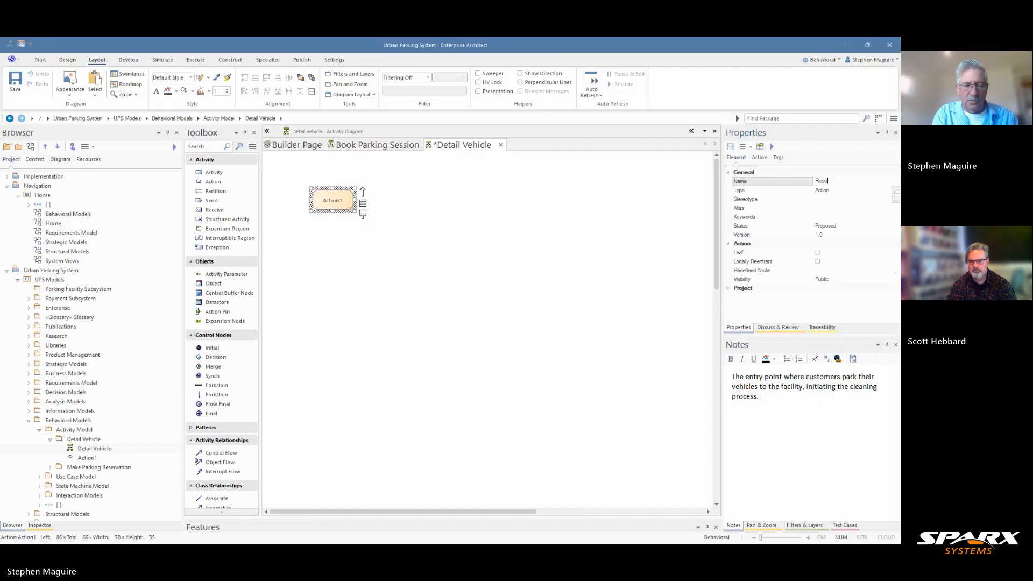
text(ive Parked)
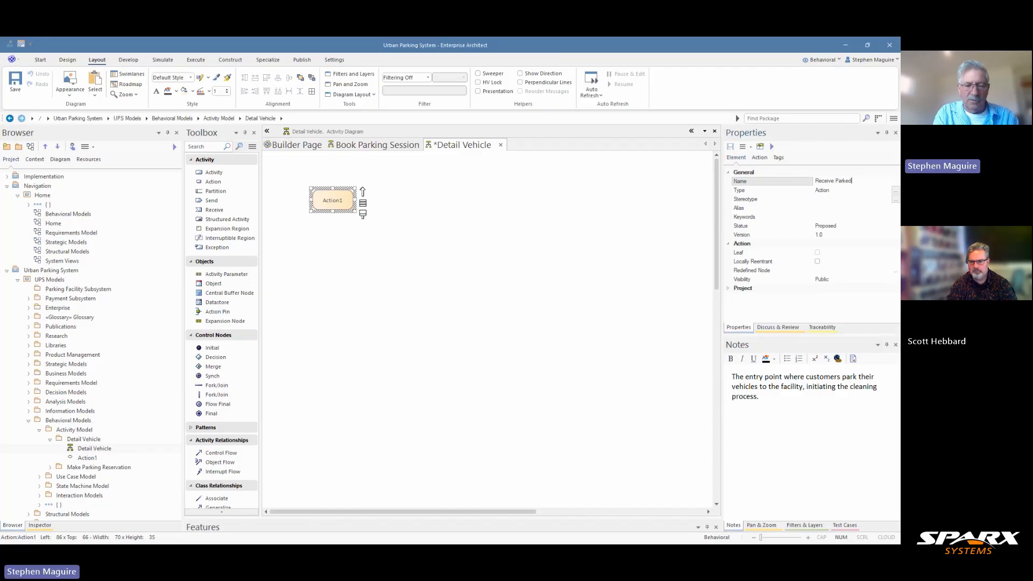
text( Veh)
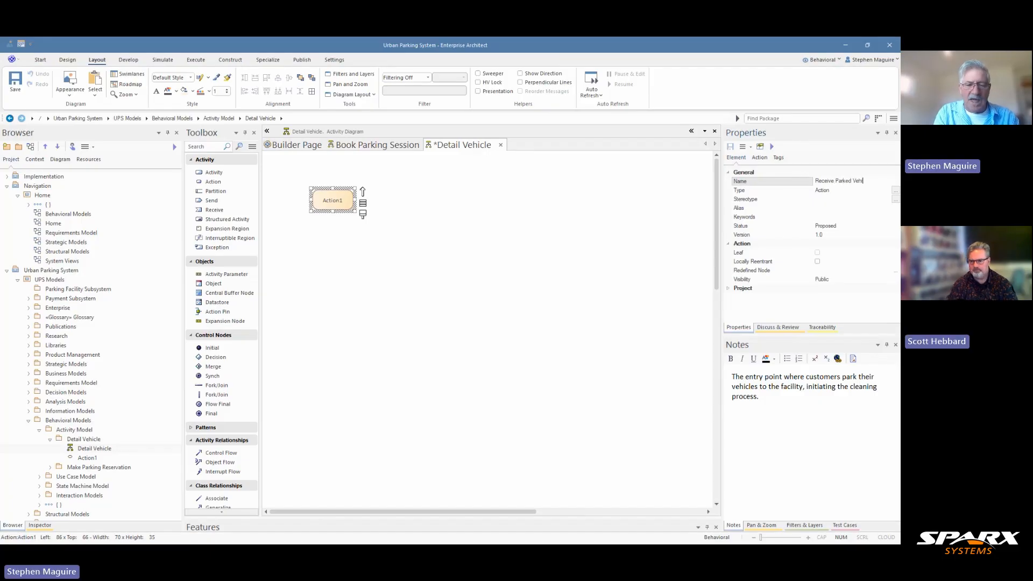
text(icle)
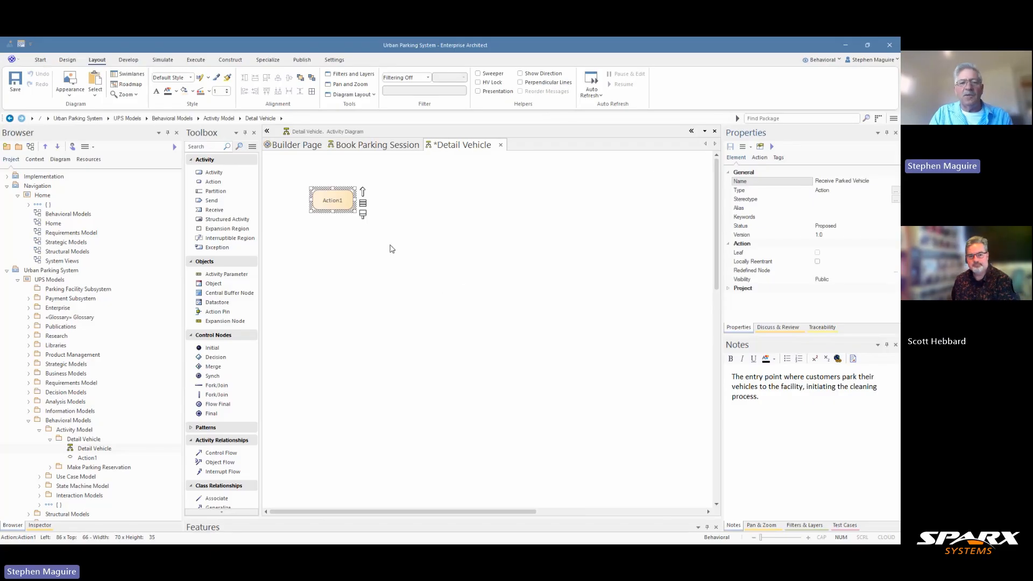
click(371, 237)
click(349, 214)
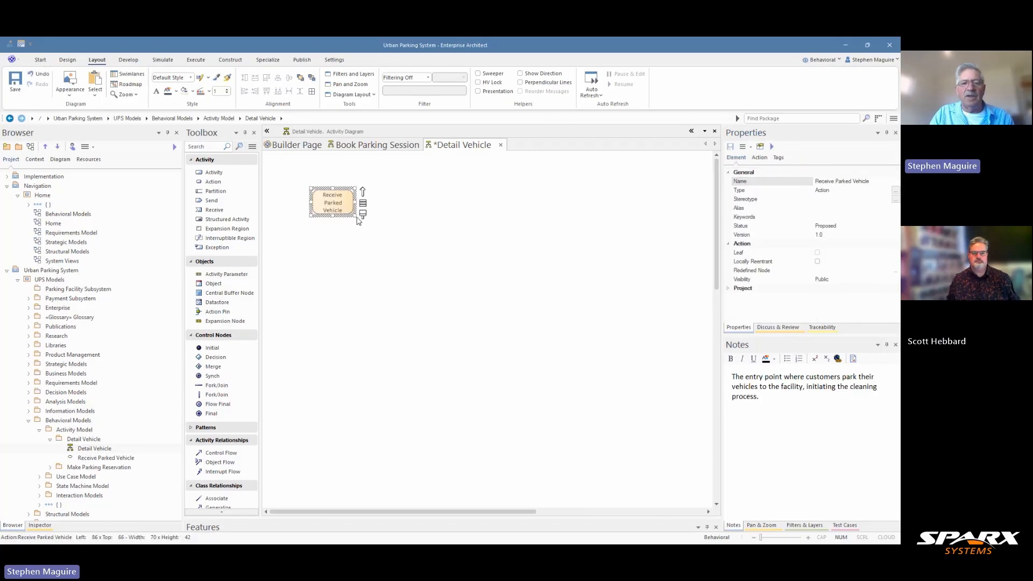
drag(364, 214, 387, 217)
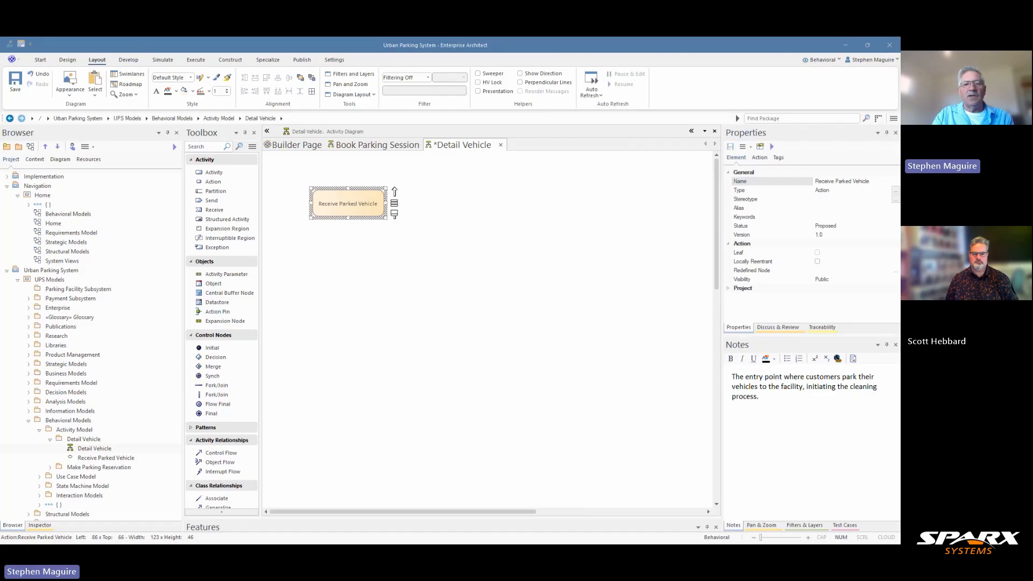
- Place an expansion region on the diagram below Receive Parked Vehicle and name it Detail Vehicle
click(240, 231)
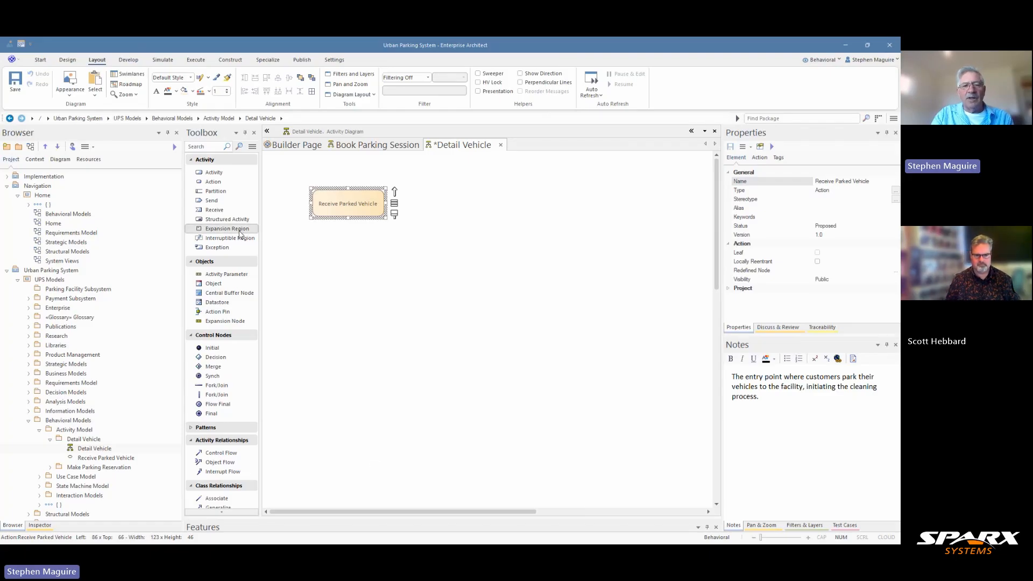
click(322, 263)
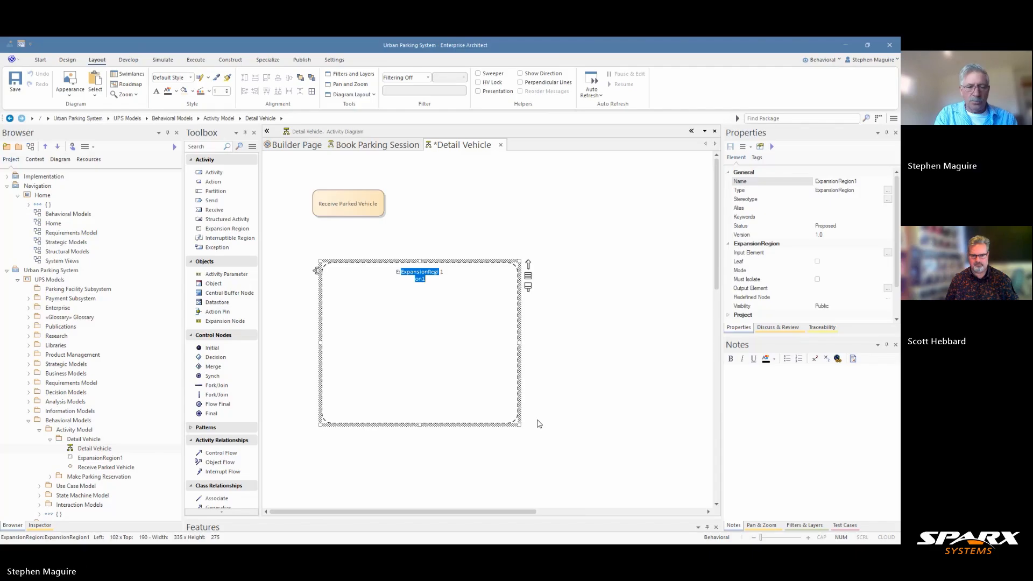
text(Deta)
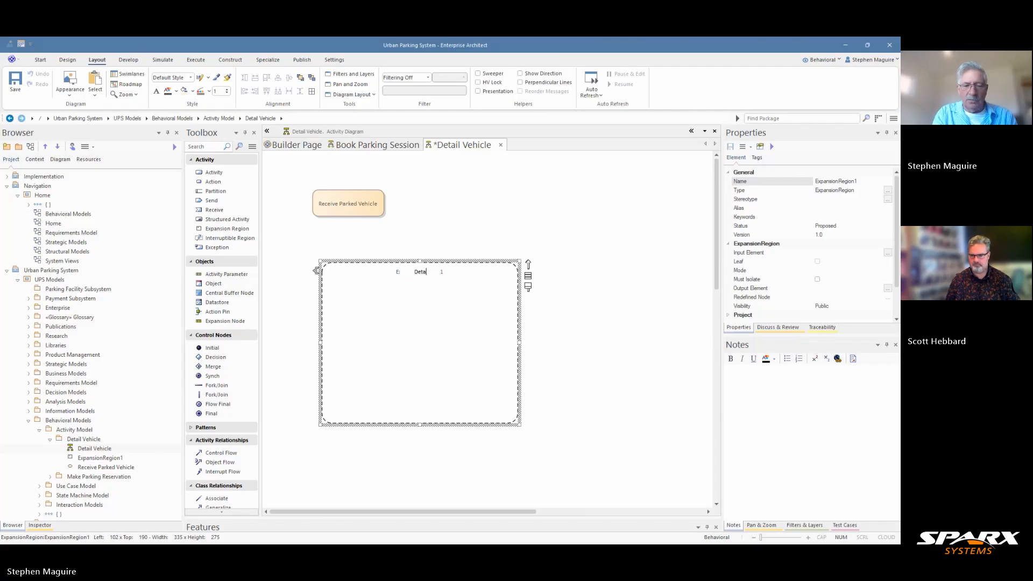
text(il Vehicle)
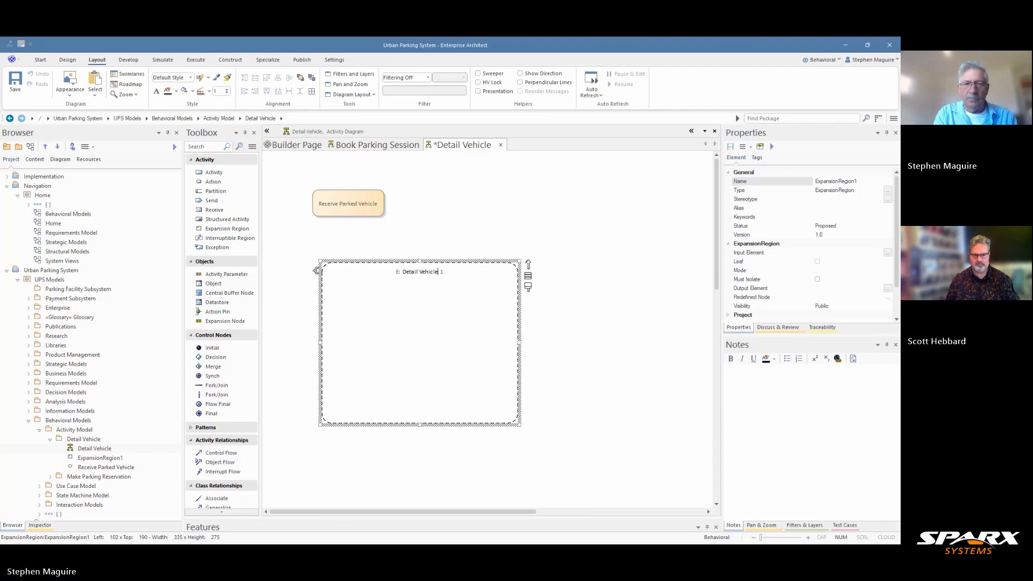
click(551, 330)
click(484, 317)
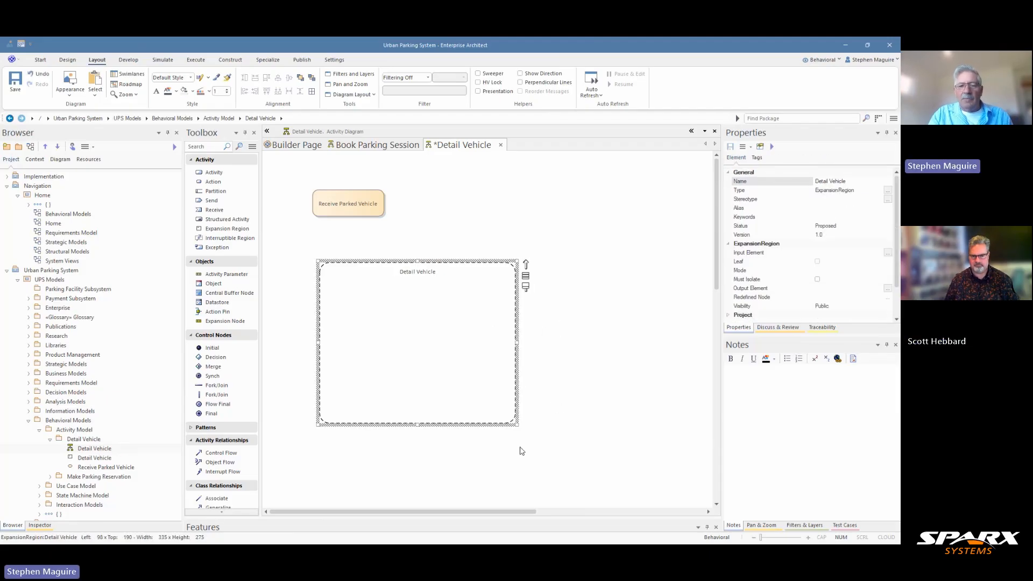
- Resize the Detail Vehicle expansion region to about 567 by 151 and position it beneath the Receive Parked Vehicle action
drag(515, 423, 652, 353)
drag(549, 309, 512, 316)
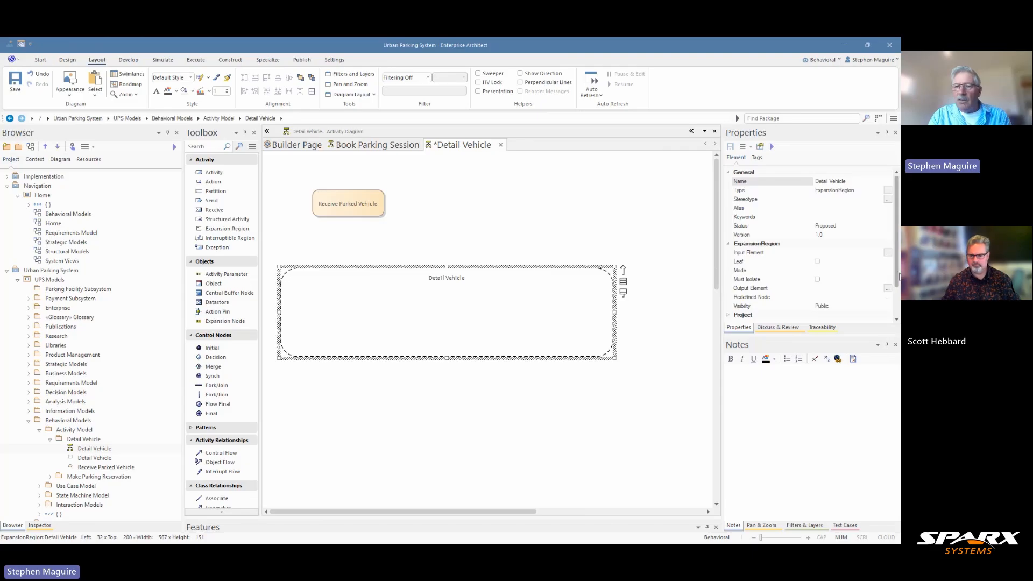
drag(896, 280, 893, 303)
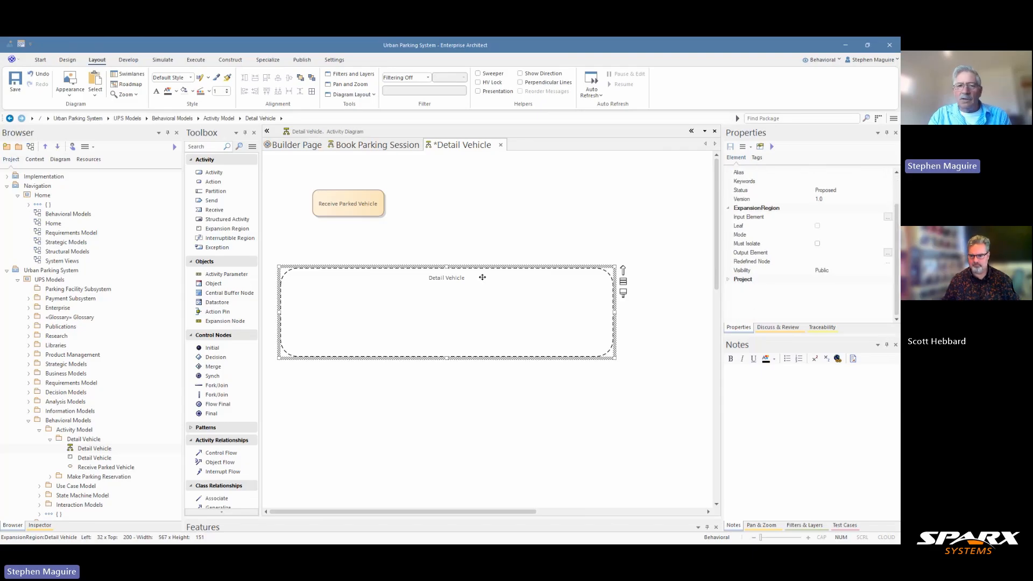
drag(384, 301, 393, 298)
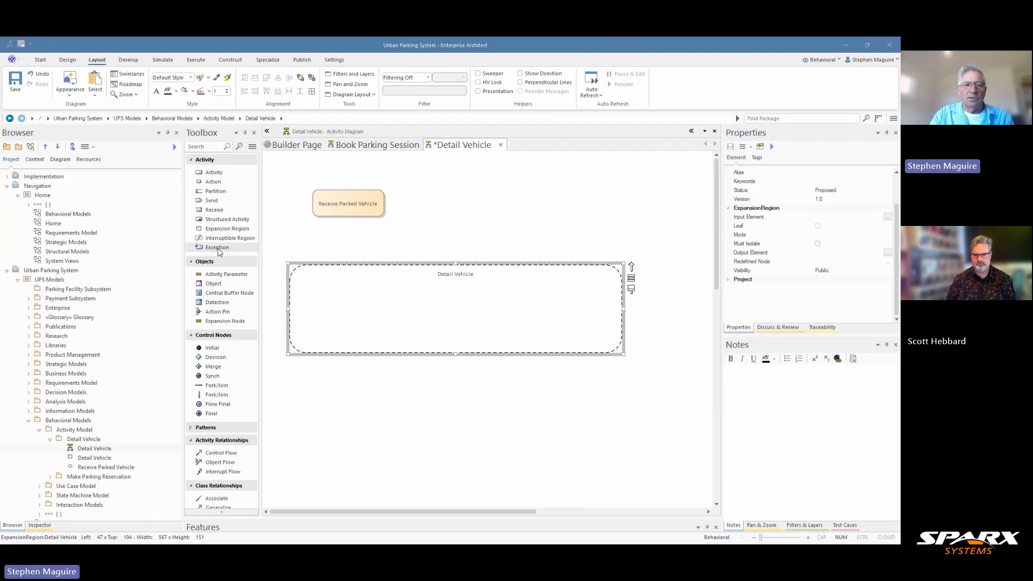
- Add an expansion node on the upper edge of the Detail Vehicle region and name it Dirty Vehicle
click(219, 321)
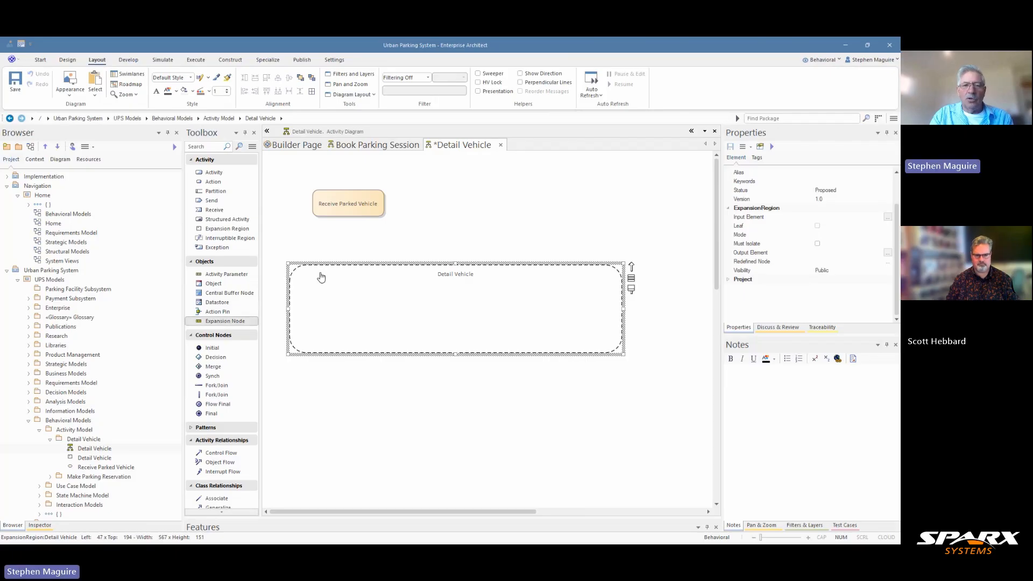
click(325, 271)
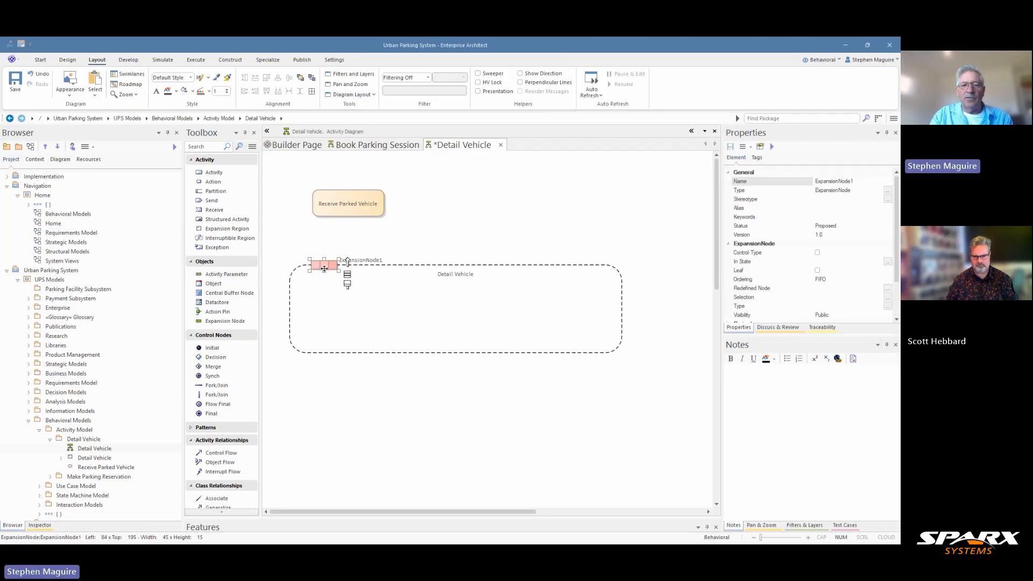
click(421, 232)
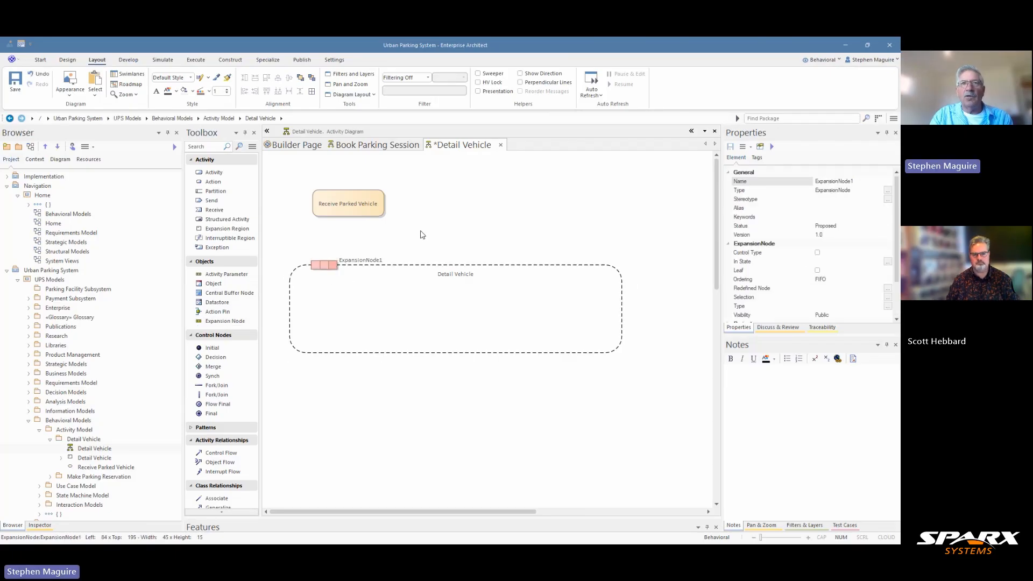
click(330, 268)
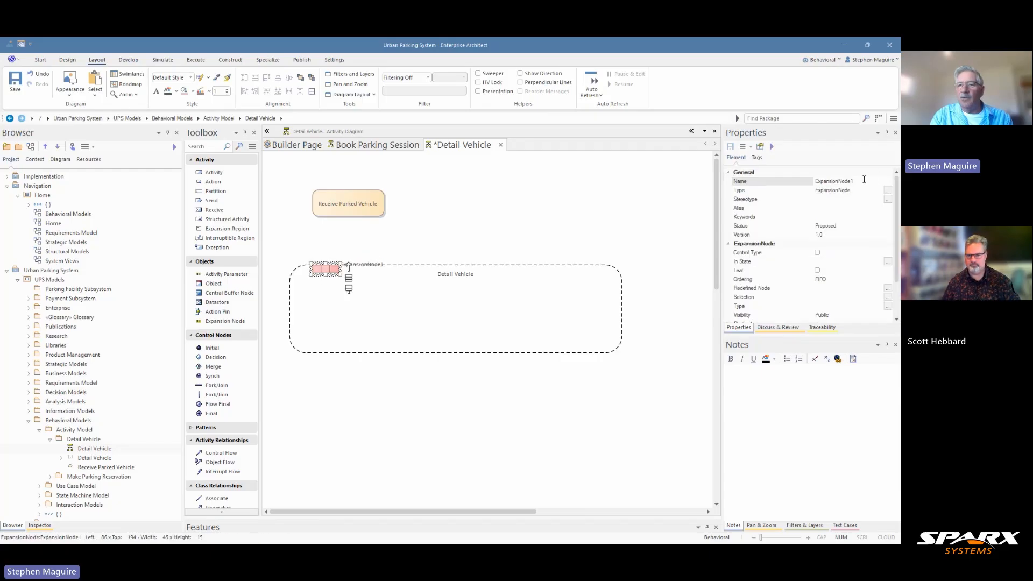
click(793, 182)
text(Dirt)
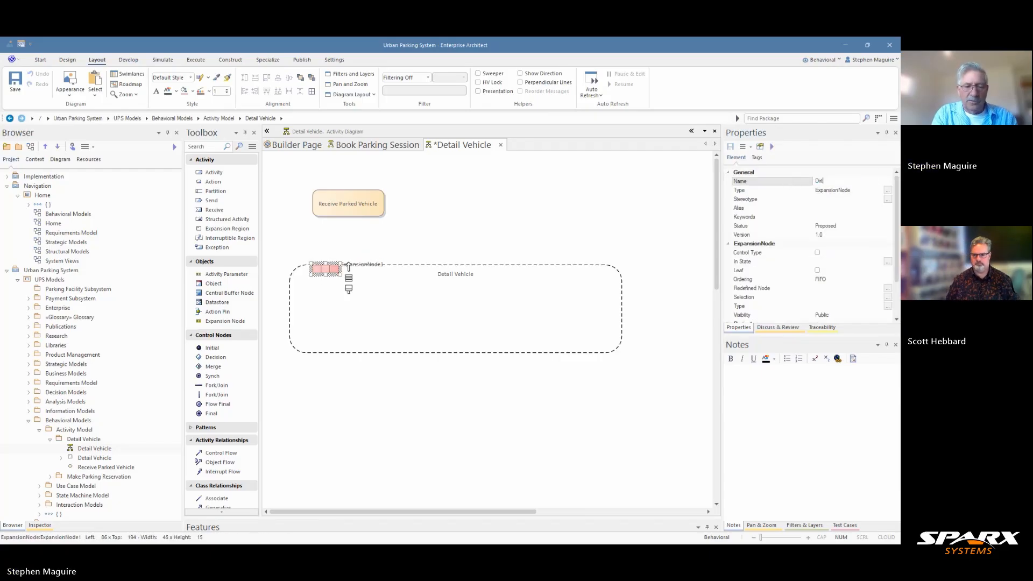
text(y Ve)
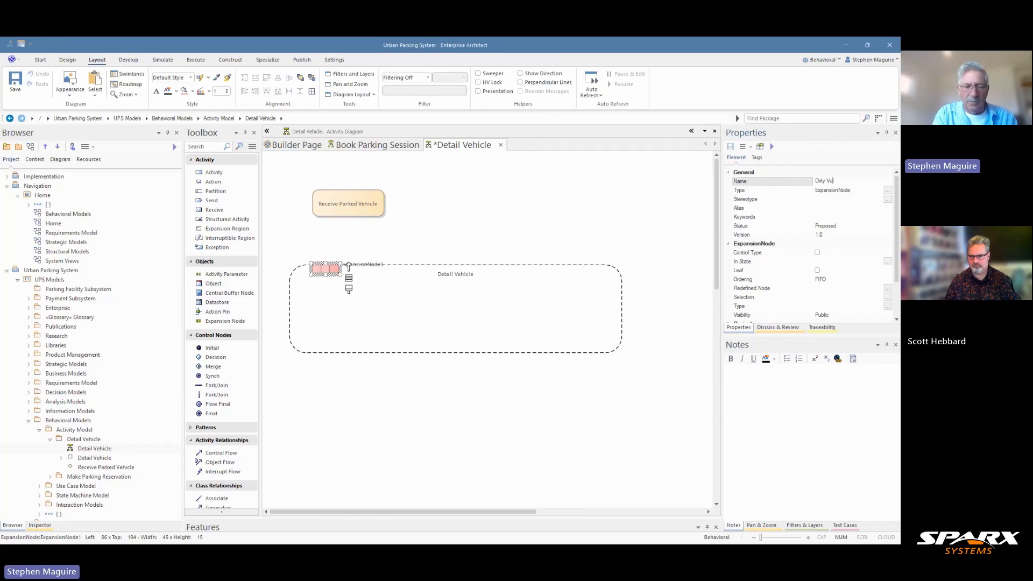
text(hicle)
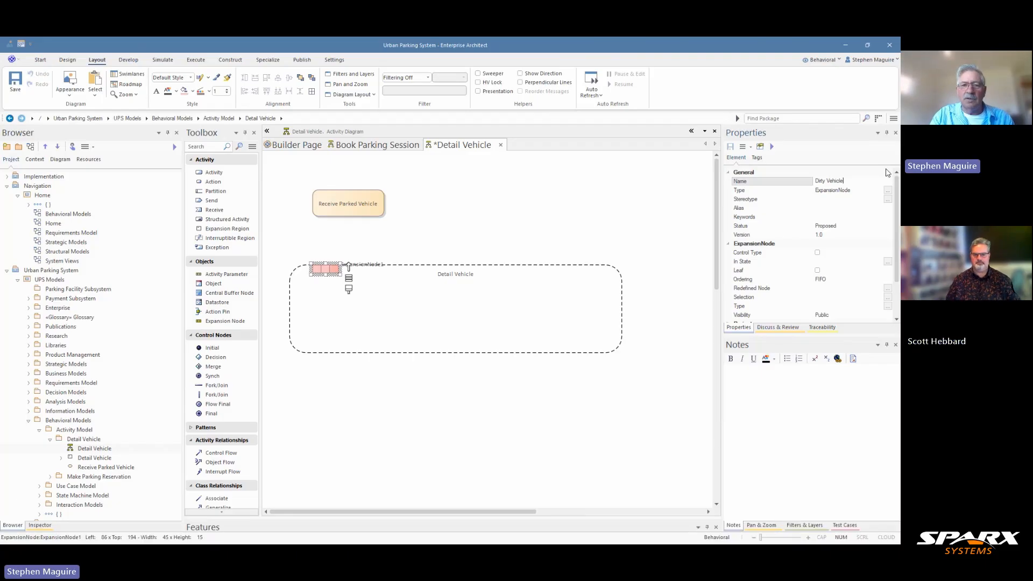
click(534, 250)
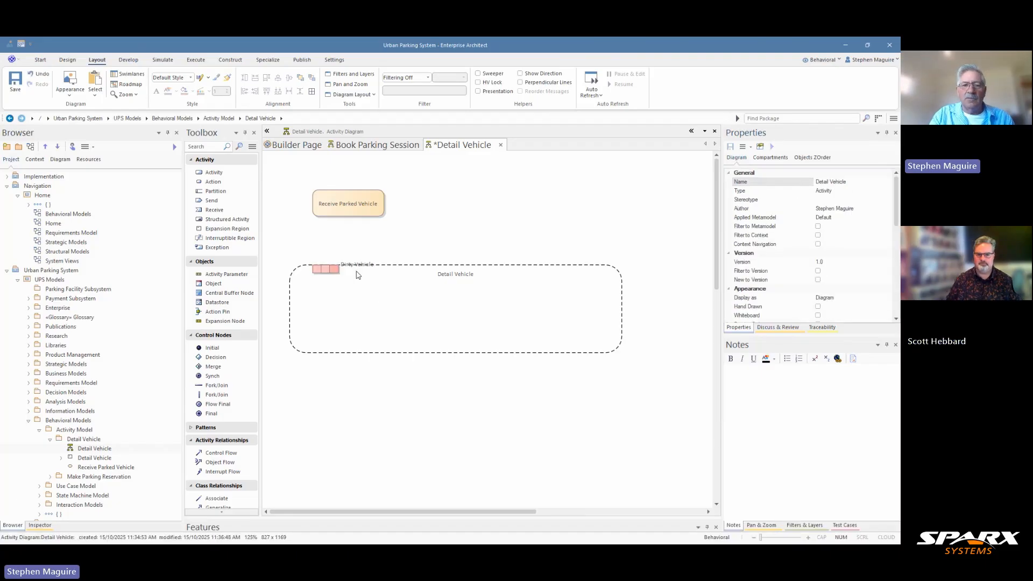
- Align the Dirty Vehicle node under Receive Parked Vehicle with its label above the region, and connect the action to it with an Object Flow
mouse_move(354, 262)
mouse_down()
mouse_move(287, 254)
mouse_move(358, 271)
mouse_up()
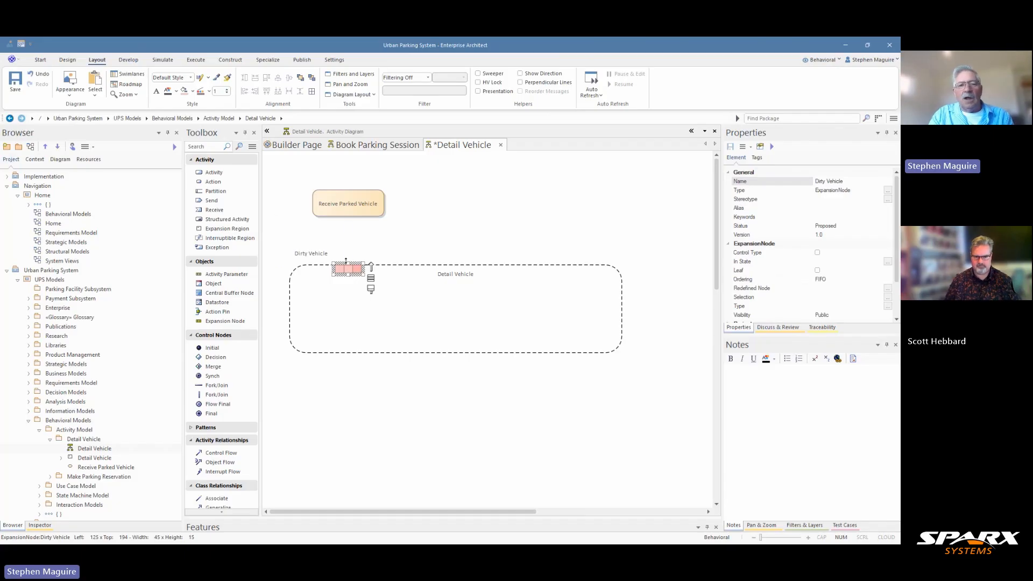
click(338, 209)
drag(396, 195, 350, 272)
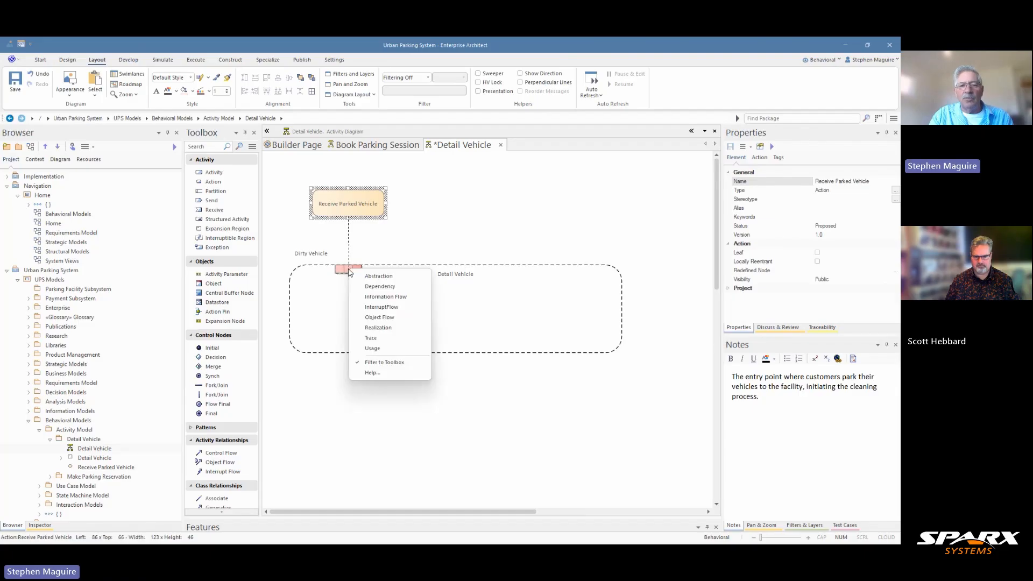
click(380, 317)
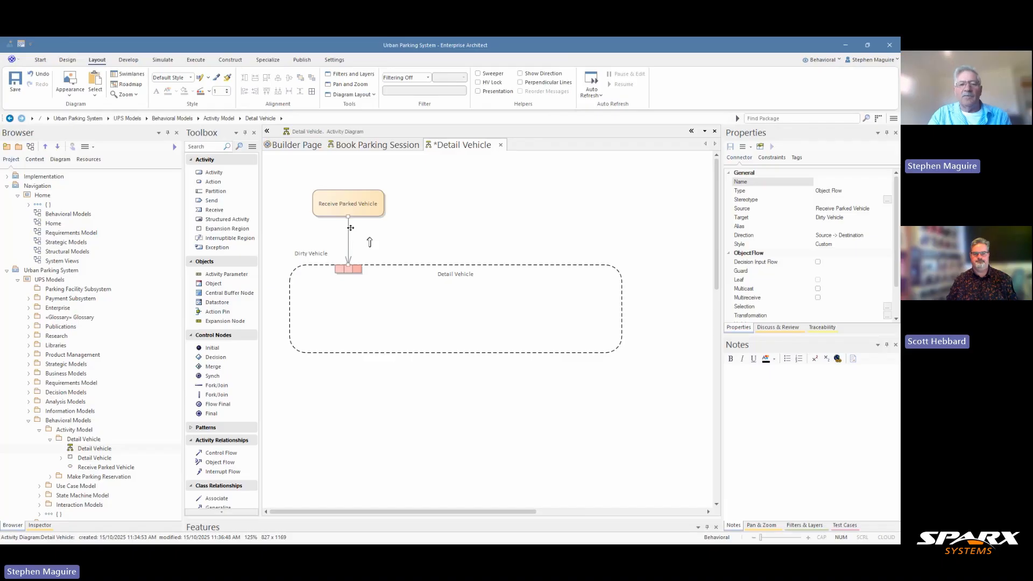
- Review the Dirty Vehicle node's ordering options, keeping FIFO, and look at its type selection without assigning a classifier
click(347, 268)
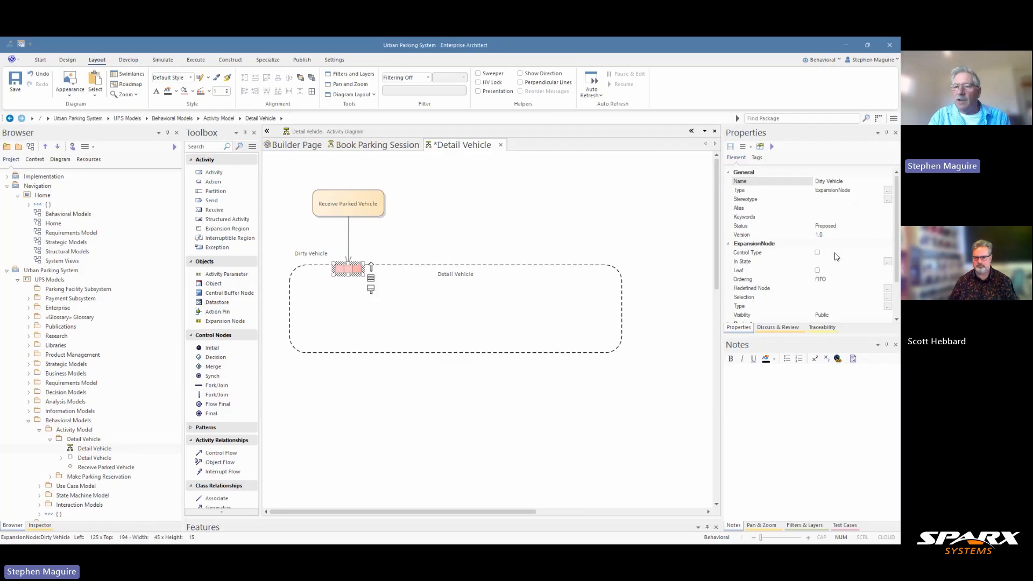
scroll(832, 290, down, 1)
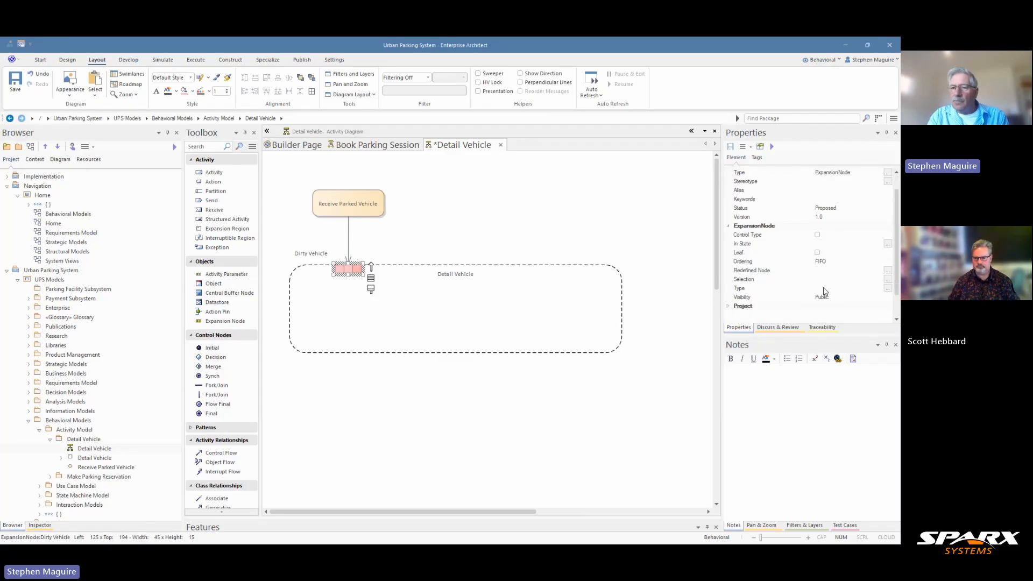
click(875, 263)
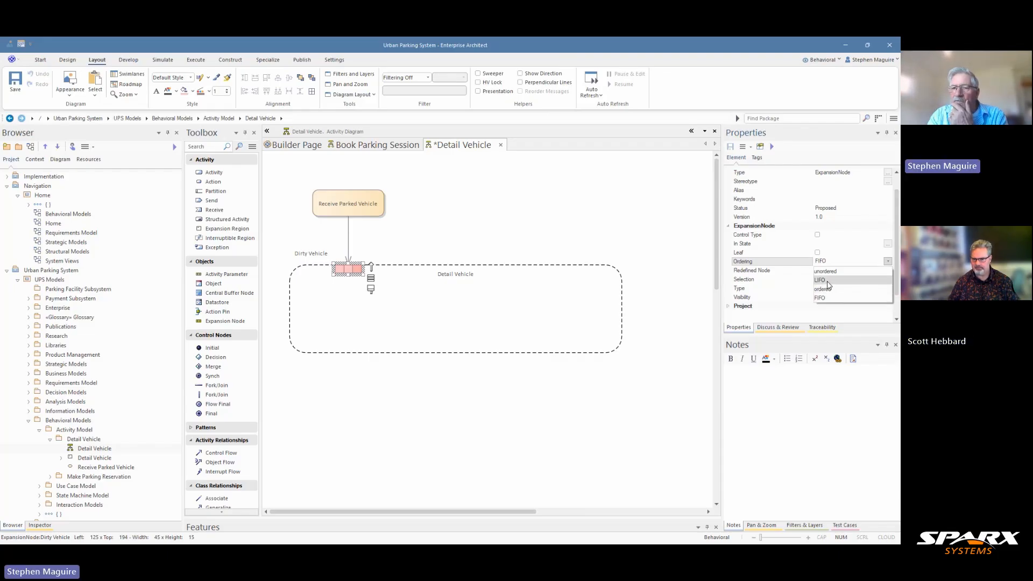
click(821, 298)
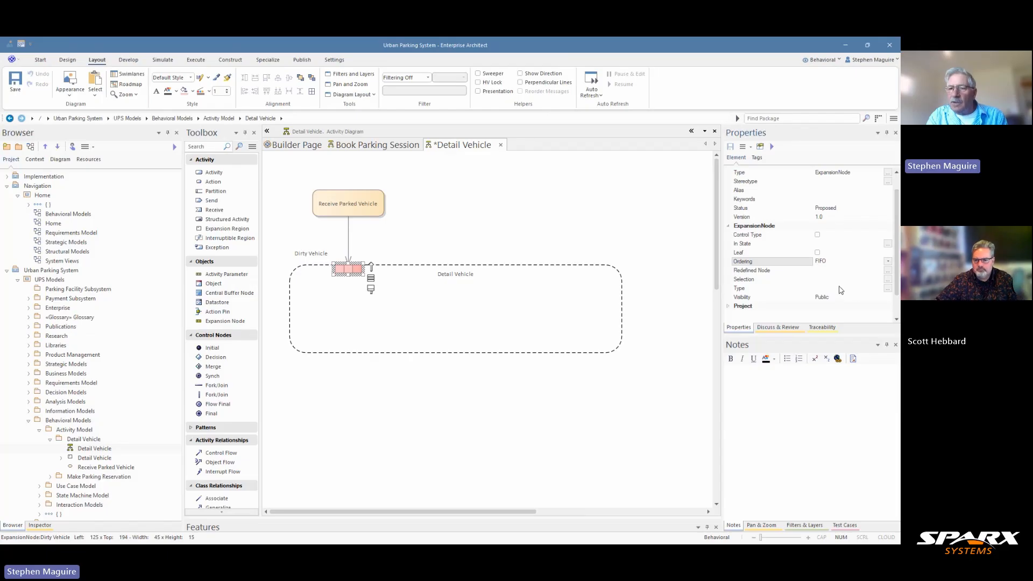
click(887, 289)
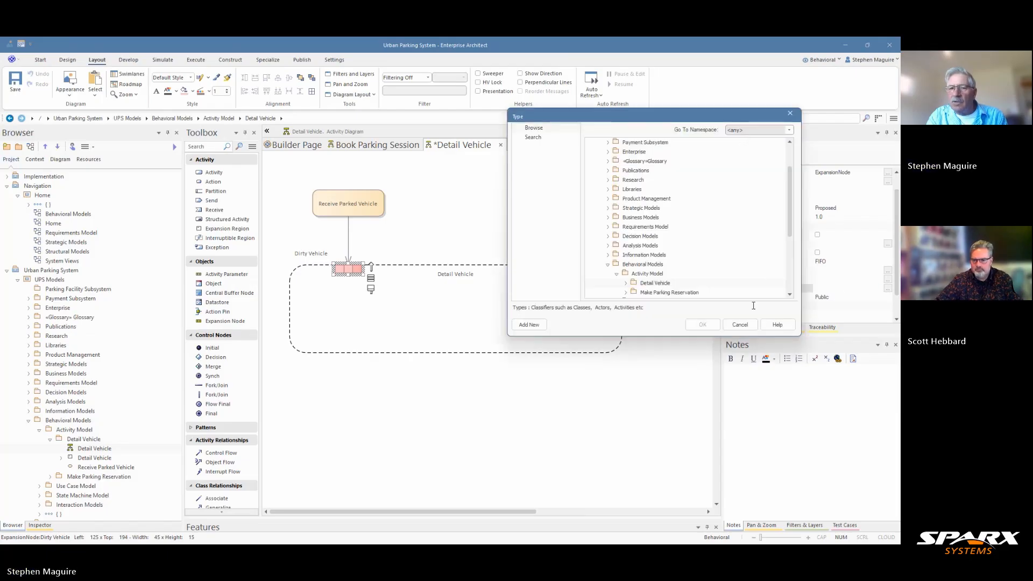
click(740, 324)
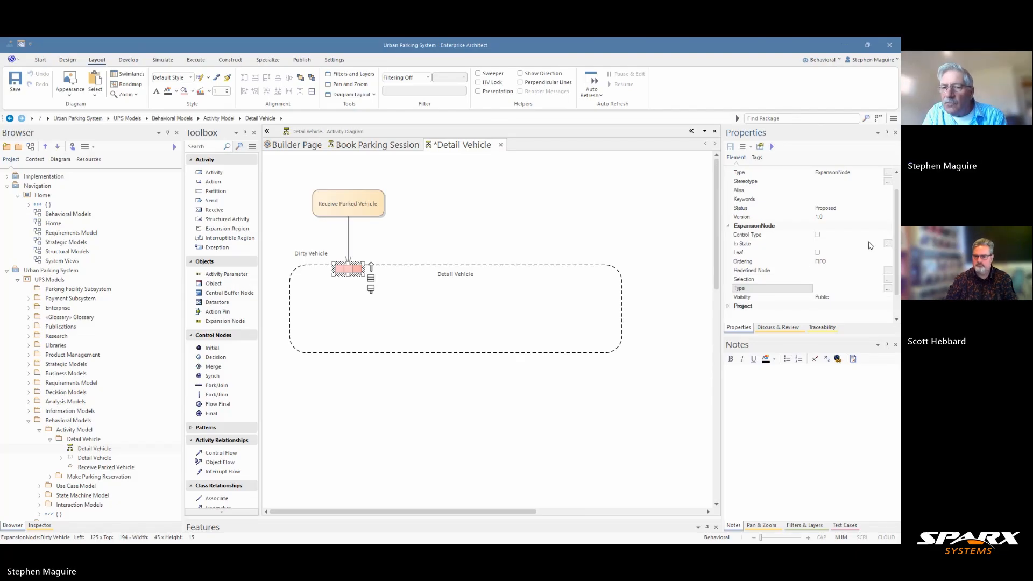
click(761, 261)
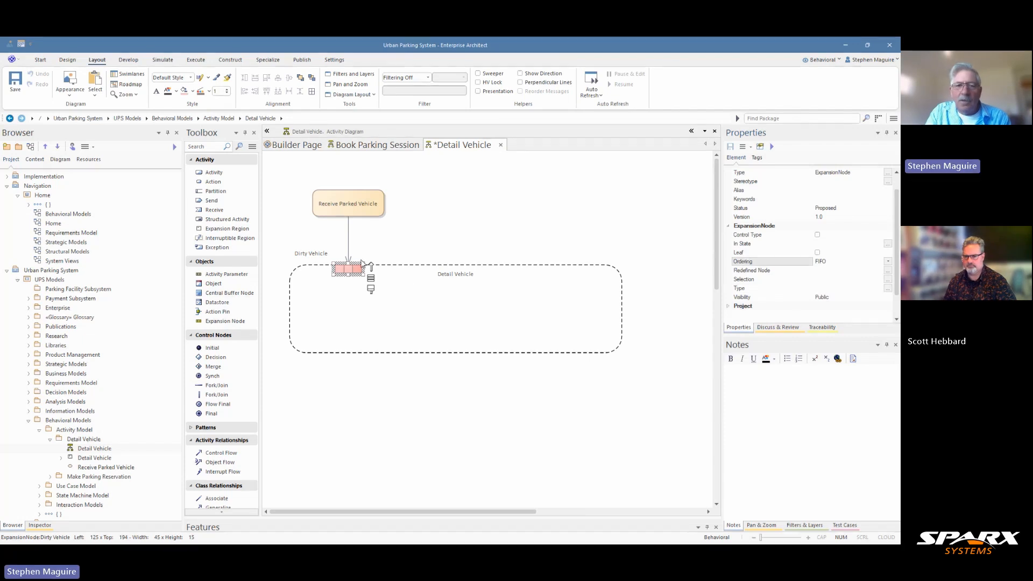
- Set the mode of the Detail Vehicle expansion region to parallel
click(418, 273)
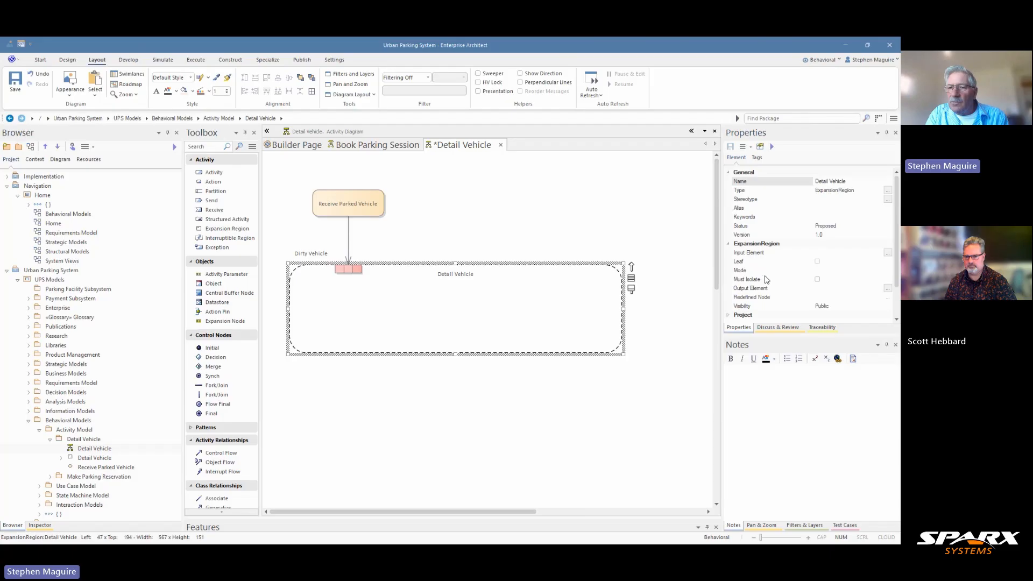
click(886, 270)
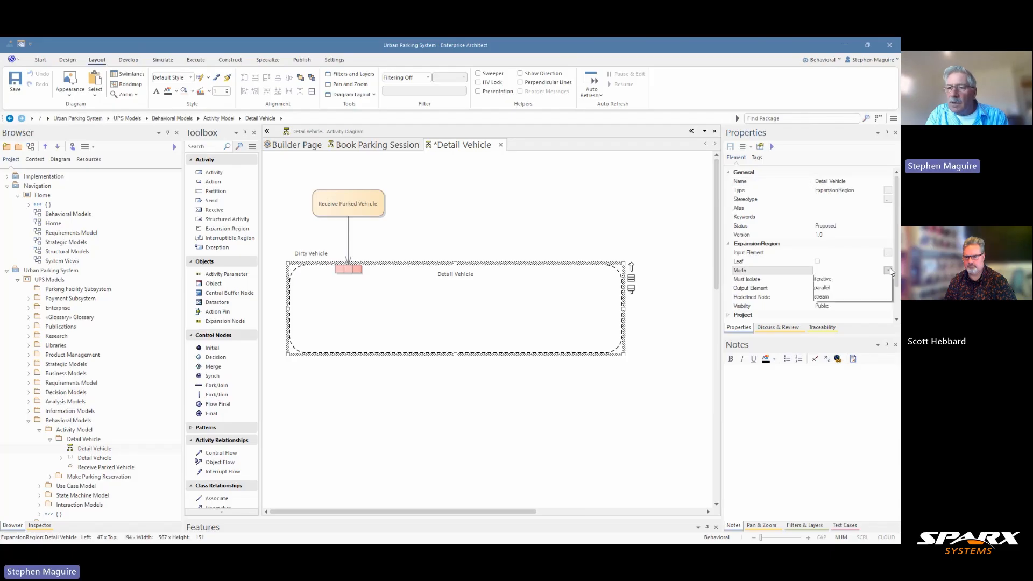
click(890, 271)
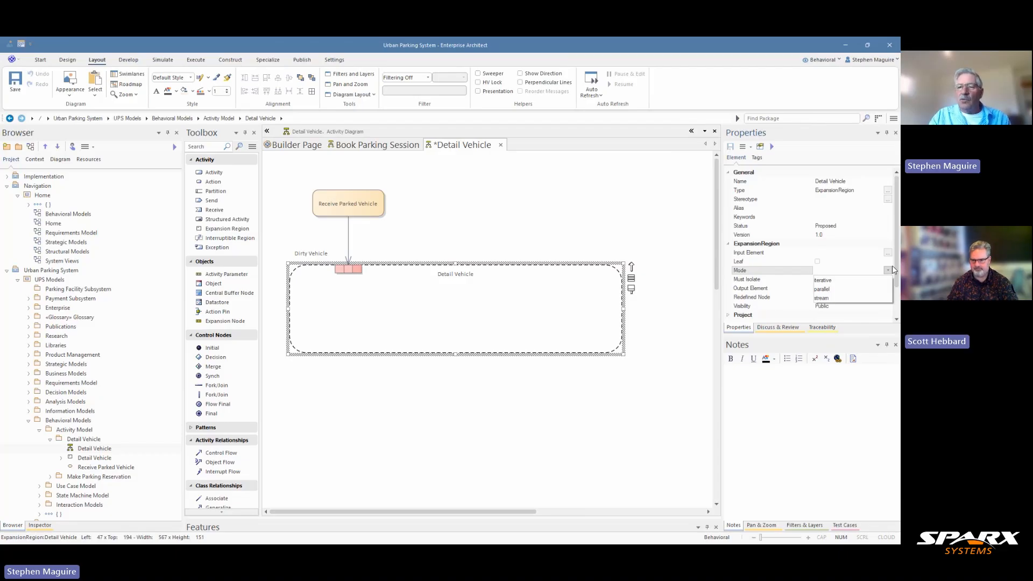
click(824, 291)
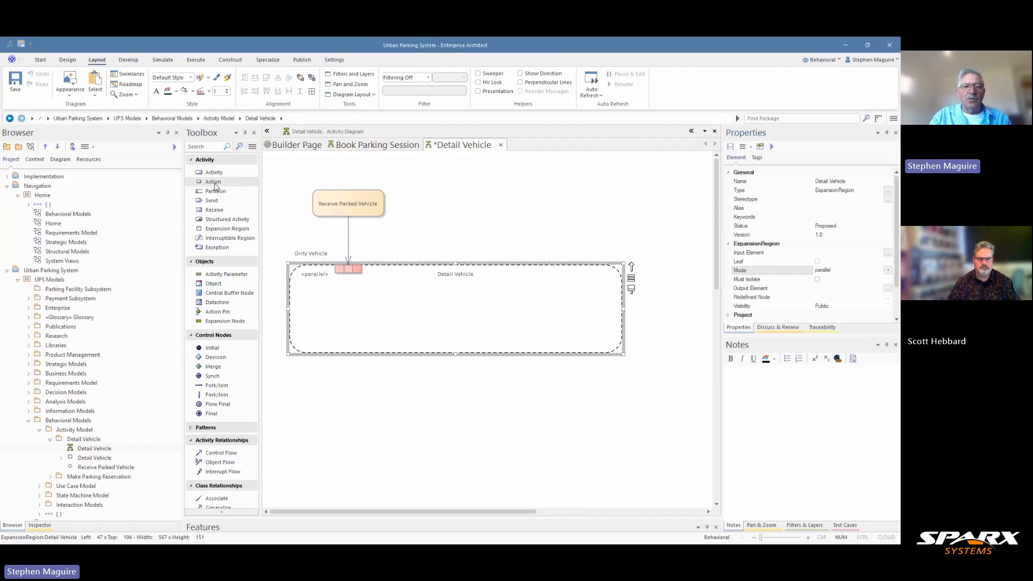
- Place an Atomic action inside the Detail Vehicle expansion region and name it Wash Vehicle
drag(215, 185, 342, 303)
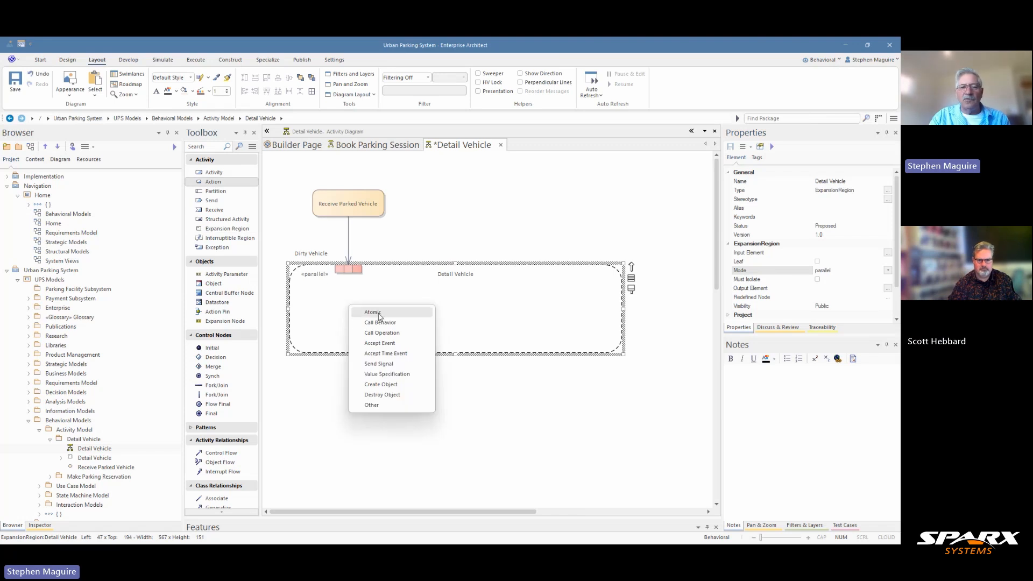
click(361, 308)
click(843, 183)
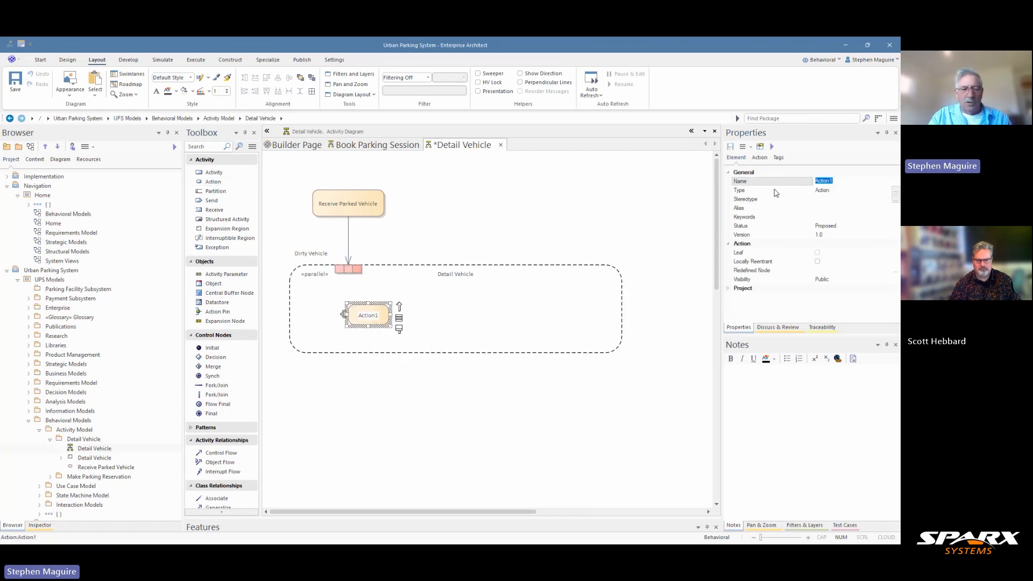
text(Wash V)
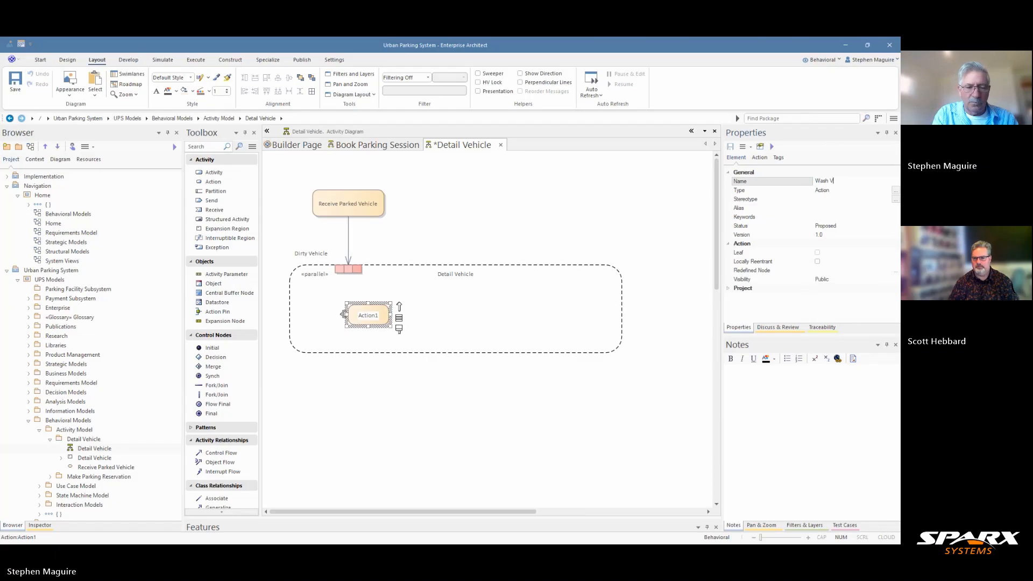
text(ehicle)
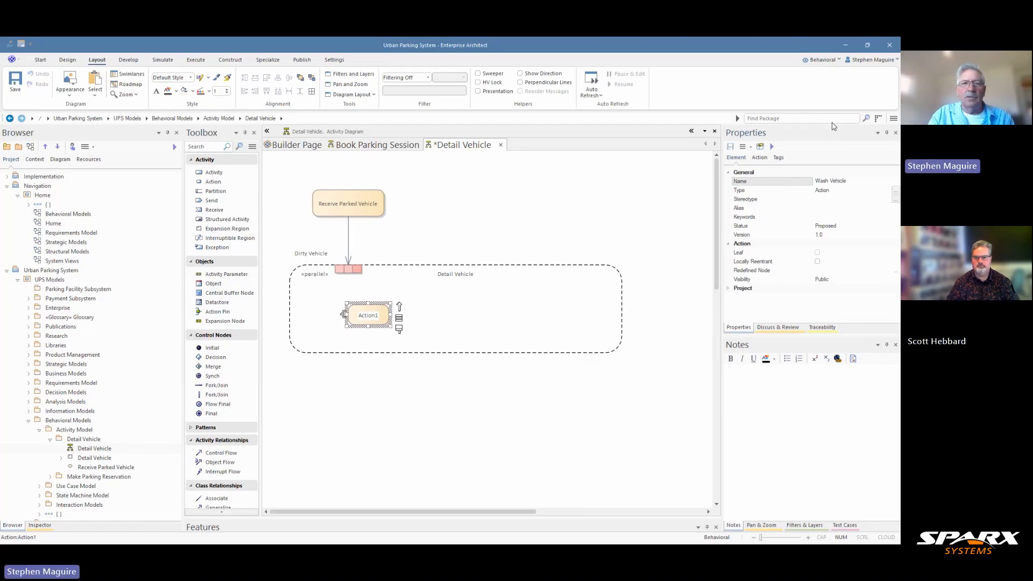
click(387, 313)
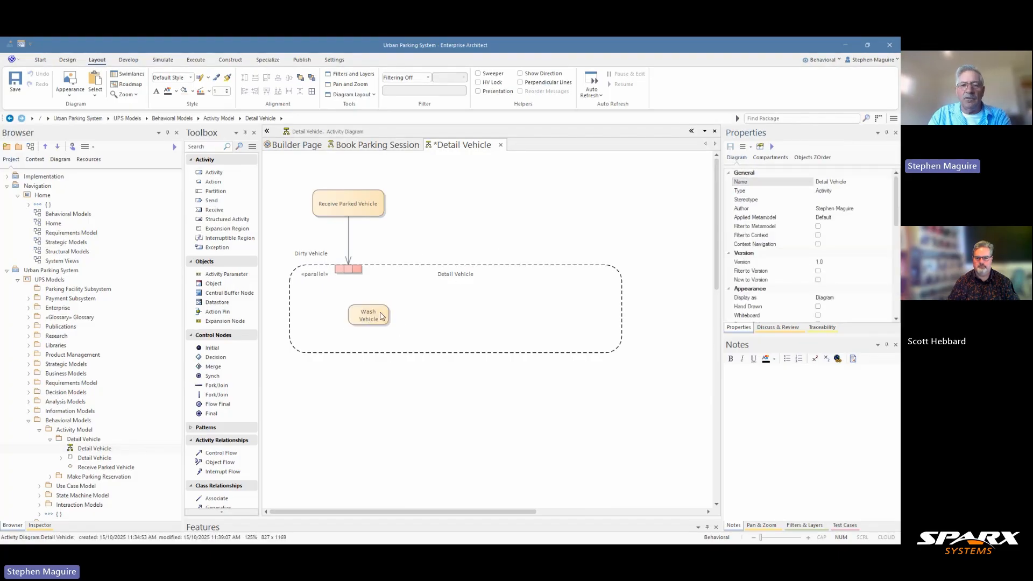
- Create a Normal action after Wash Vehicle, linked by a ControlFlow, name it Rinse Vehicle, and level it with Wash Vehicle
drag(387, 313, 412, 312)
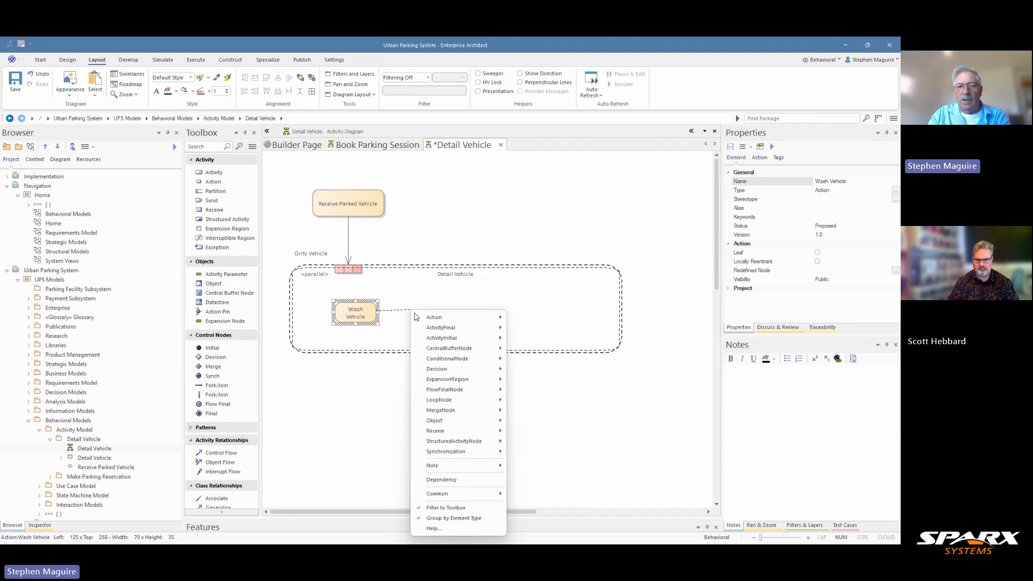
mouse_move(448, 318)
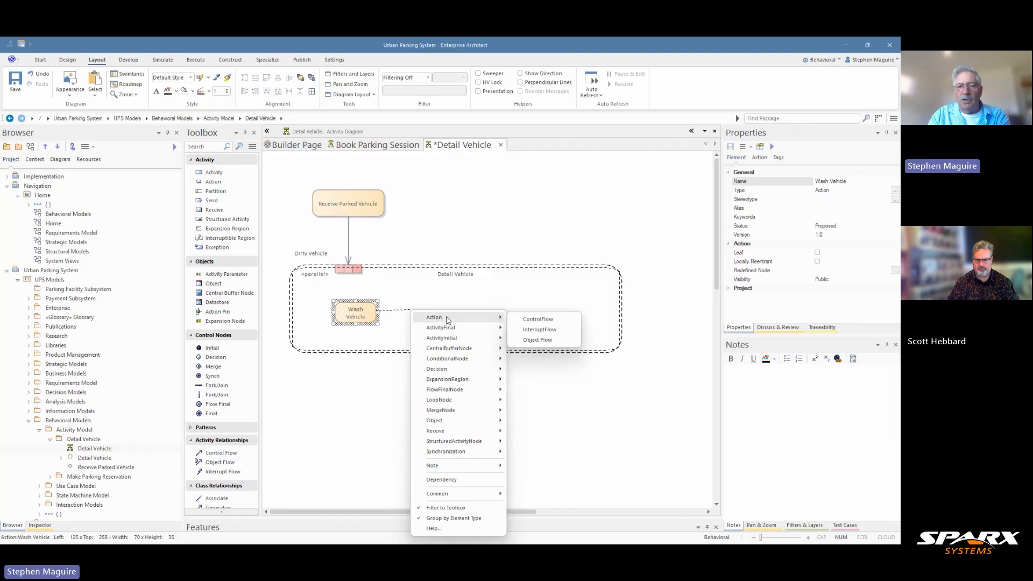
click(537, 319)
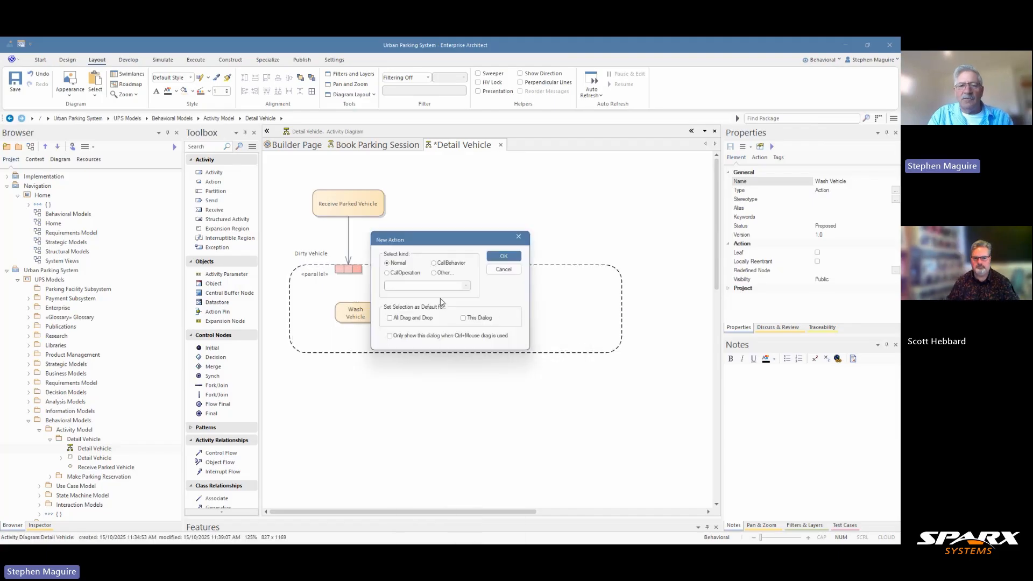
click(504, 257)
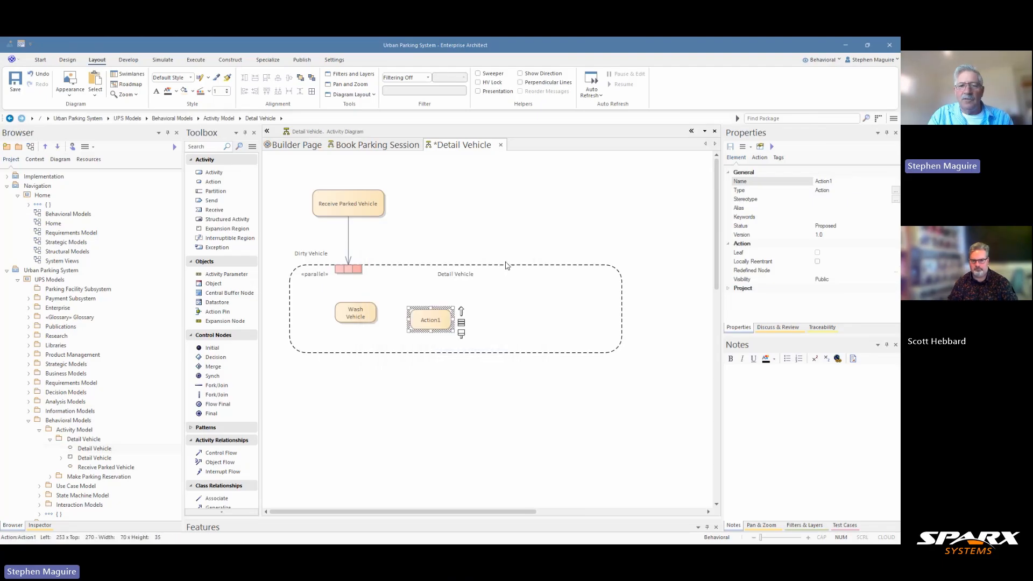
click(842, 181)
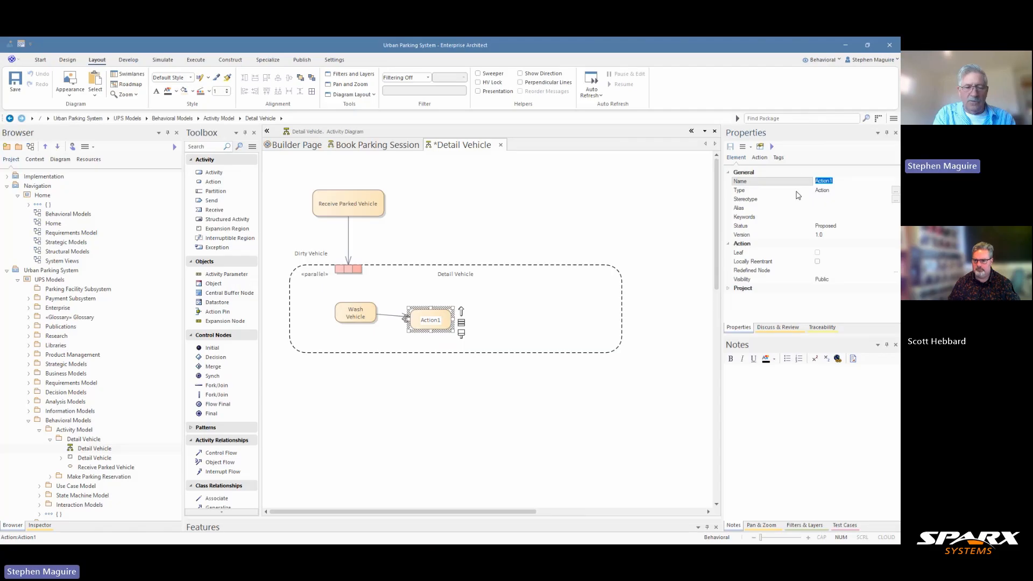
text(Rinse Ve)
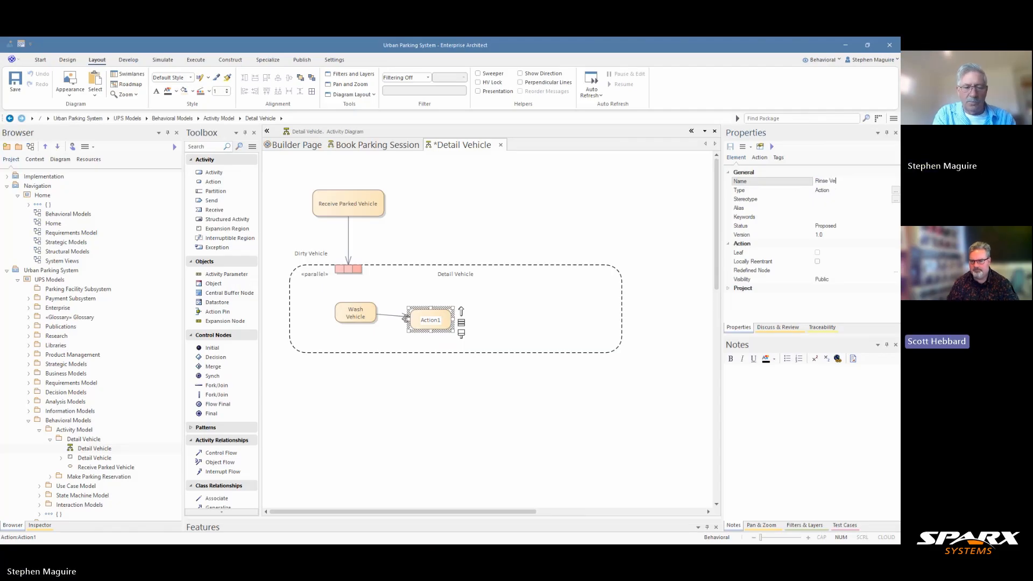
text(hicle)
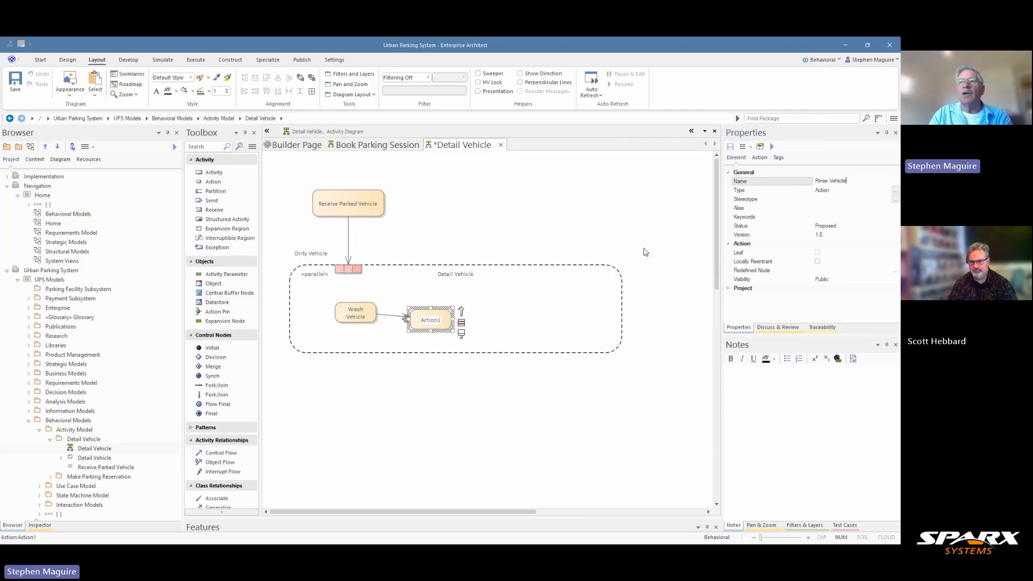
drag(433, 316, 432, 310)
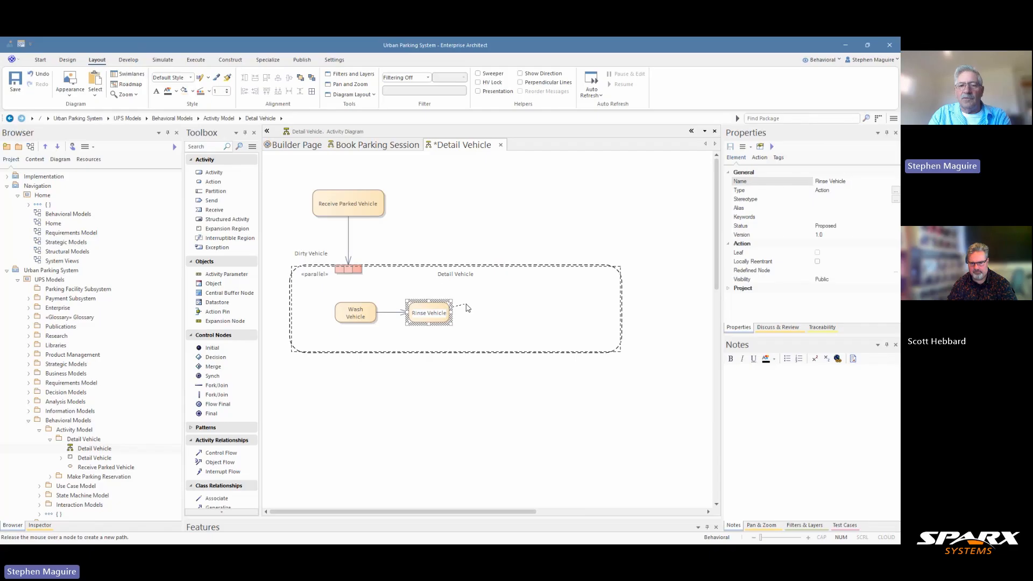
- Create a Normal action following Rinse Vehicle through a ControlFlow and name it Dry Vehicle
drag(459, 303, 480, 313)
mouse_move(500, 318)
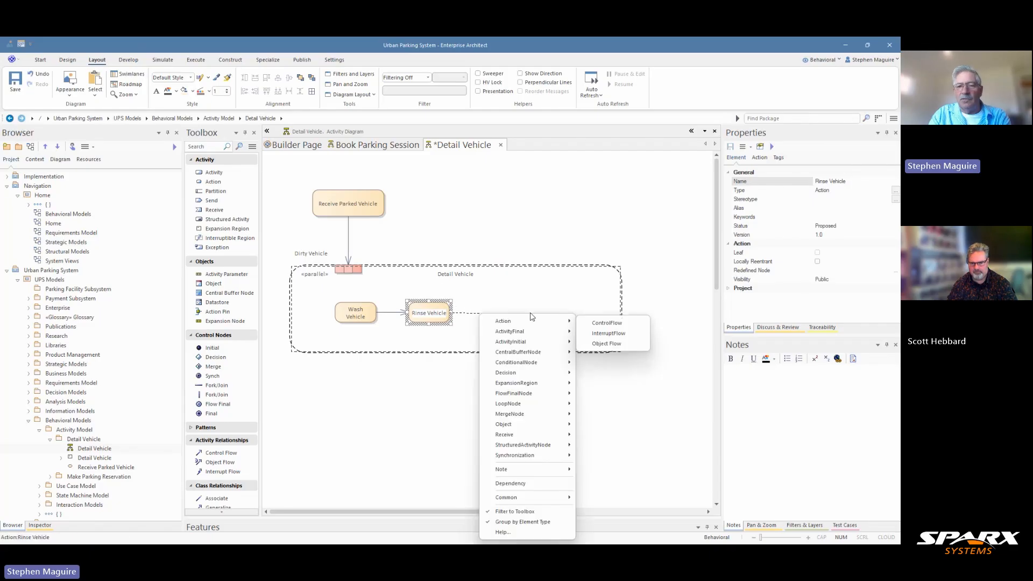
click(613, 322)
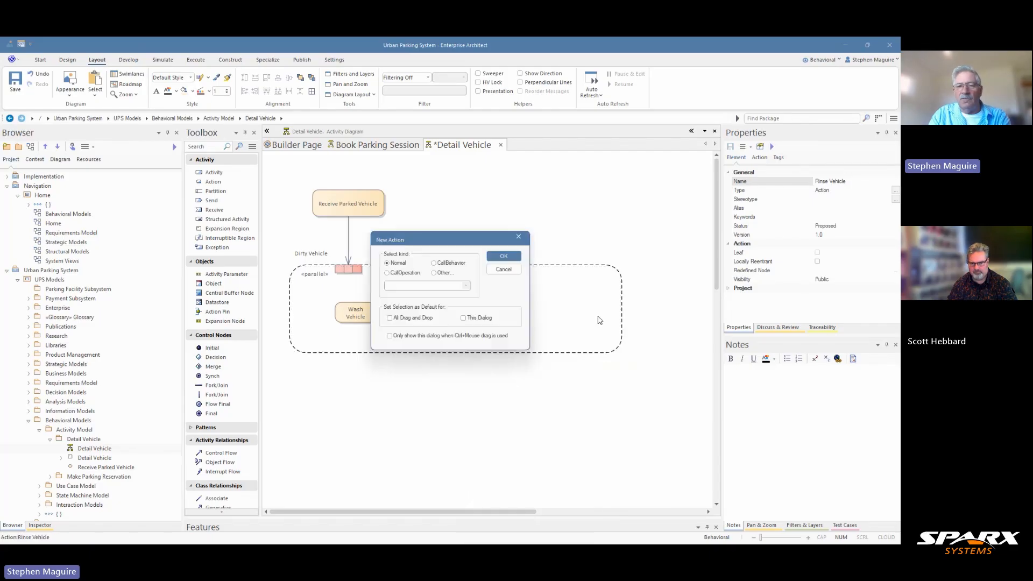
click(503, 256)
text(D)
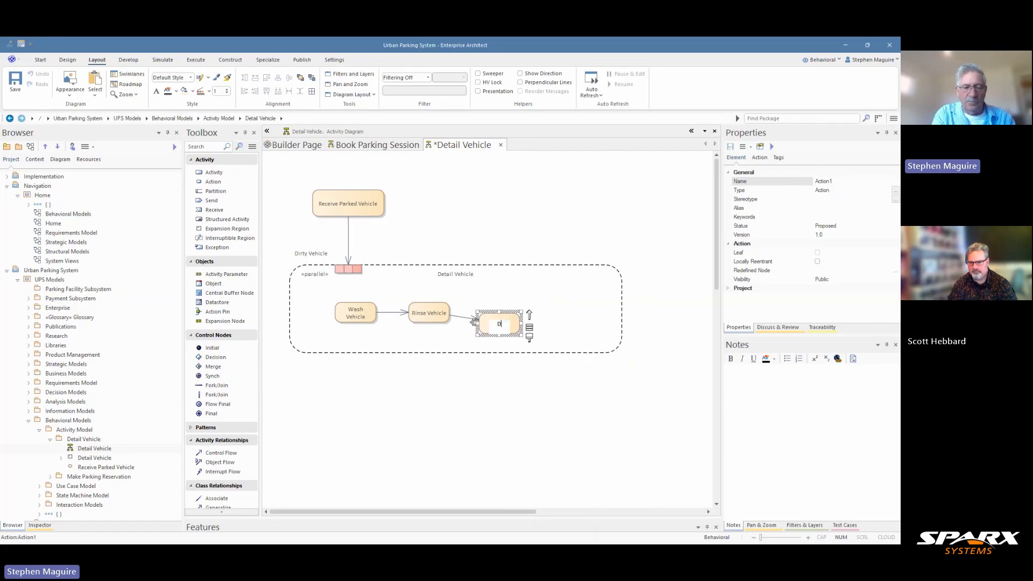
text(ry Vehicle)
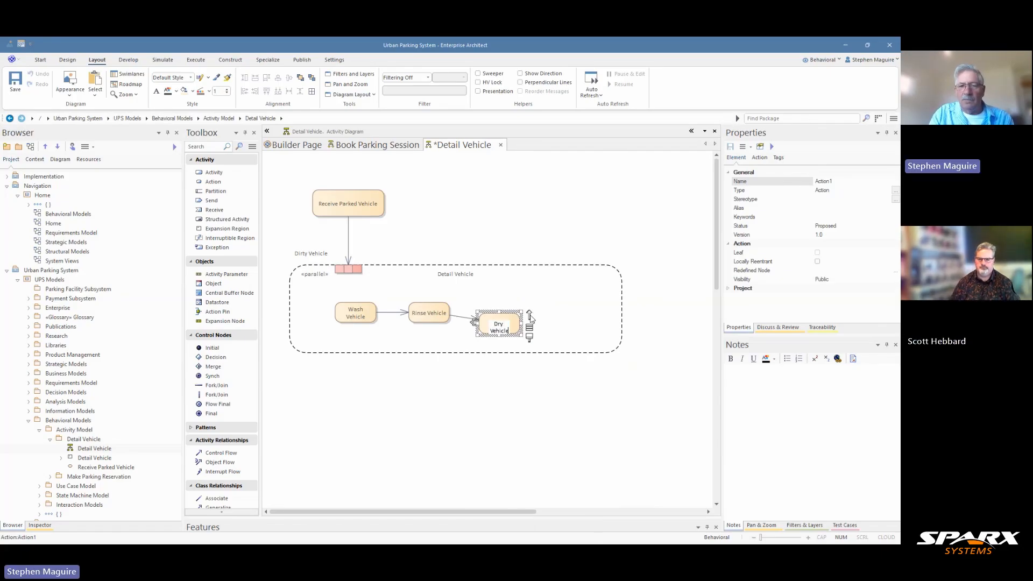
- Create a Normal action following Dry Vehicle through a ControlFlow, name it Vacuum Vehicle, and raise it to the height of Rinse Vehicle
drag(530, 318, 567, 314)
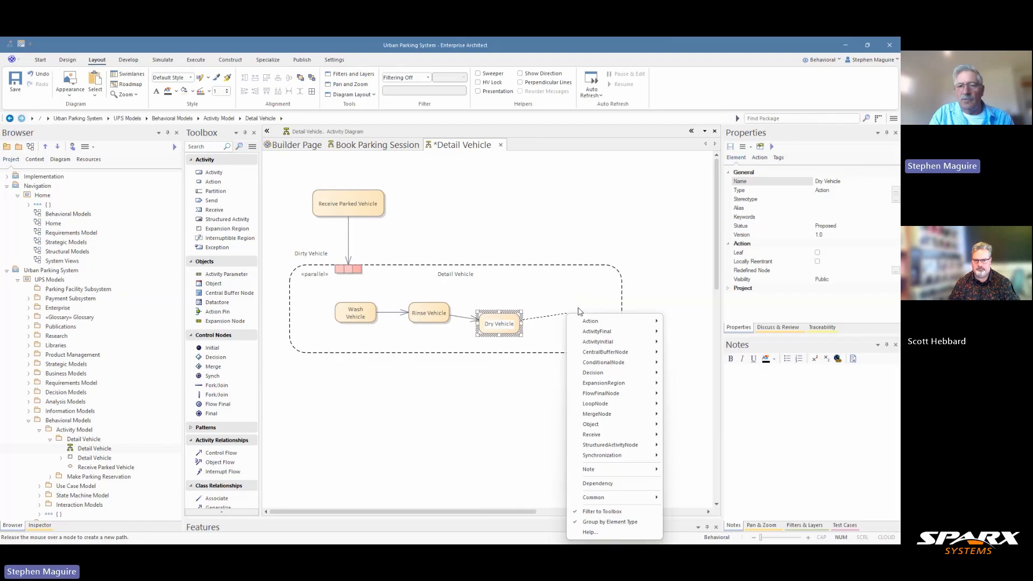
mouse_move(646, 320)
click(693, 322)
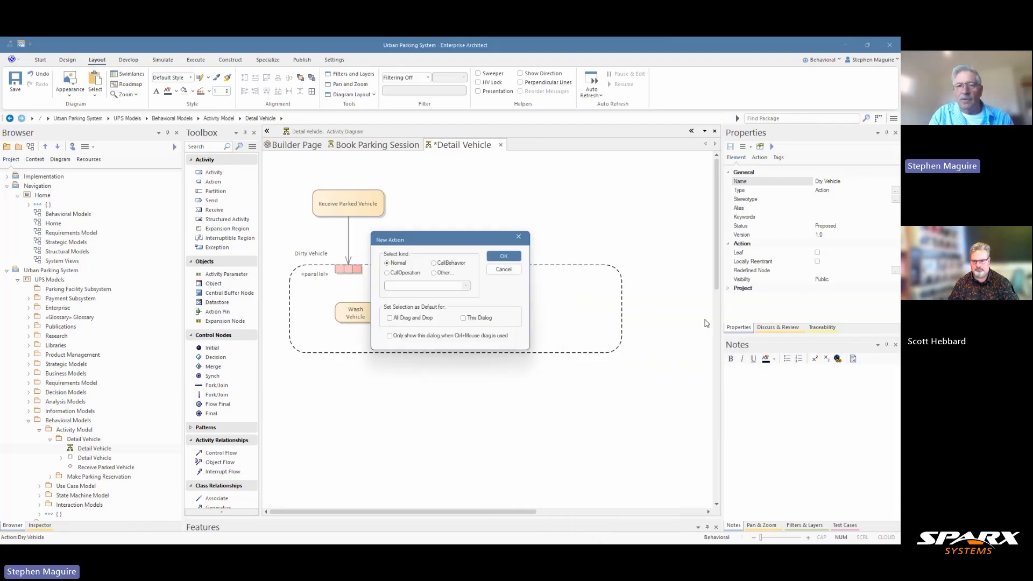
click(503, 256)
text(V)
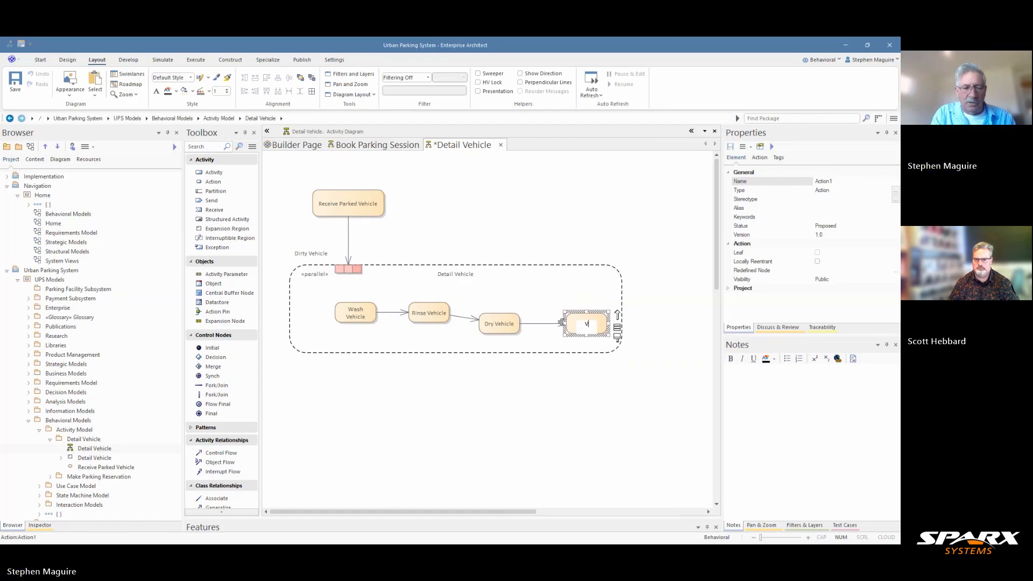
text(acuum)
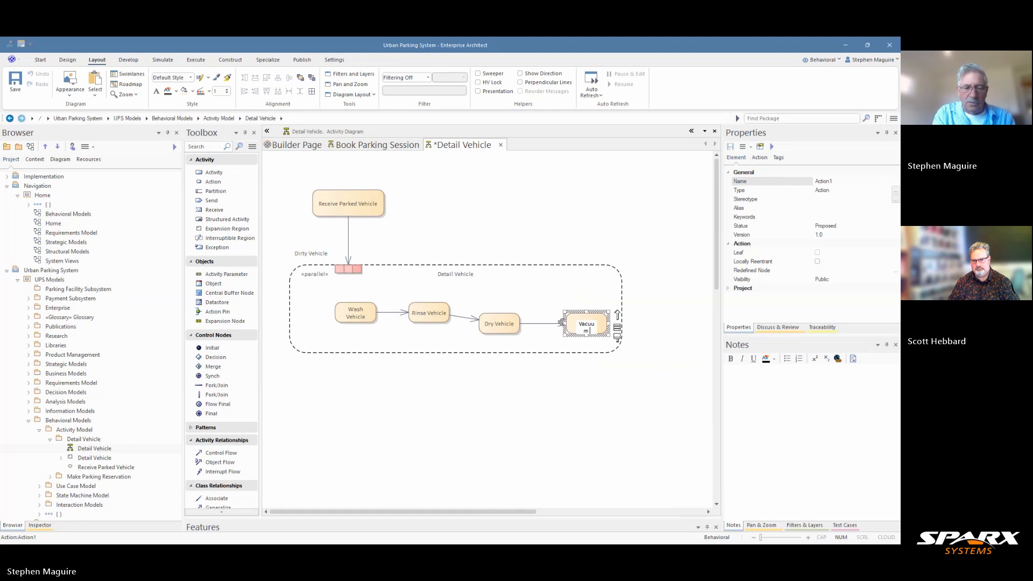
text(icle)
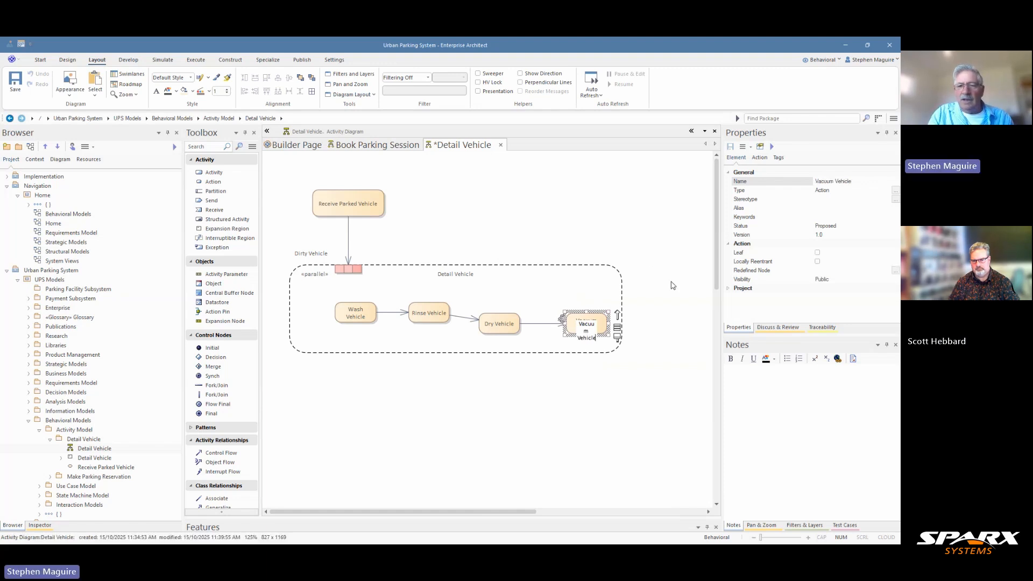
key(Return)
drag(593, 321, 594, 313)
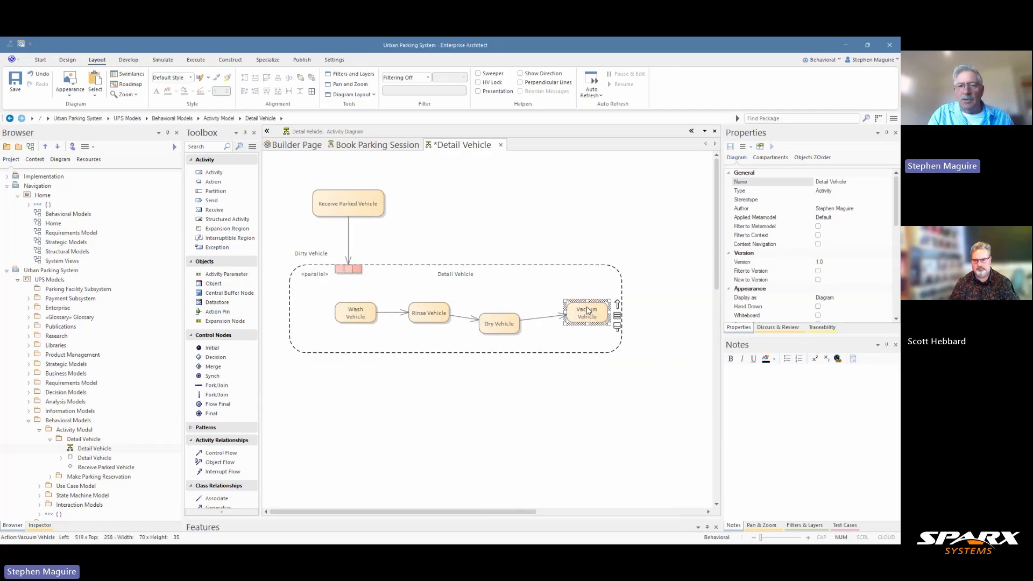
- Align the tops of the four actions in the expansion region and space them evenly across
drag(655, 293, 339, 351)
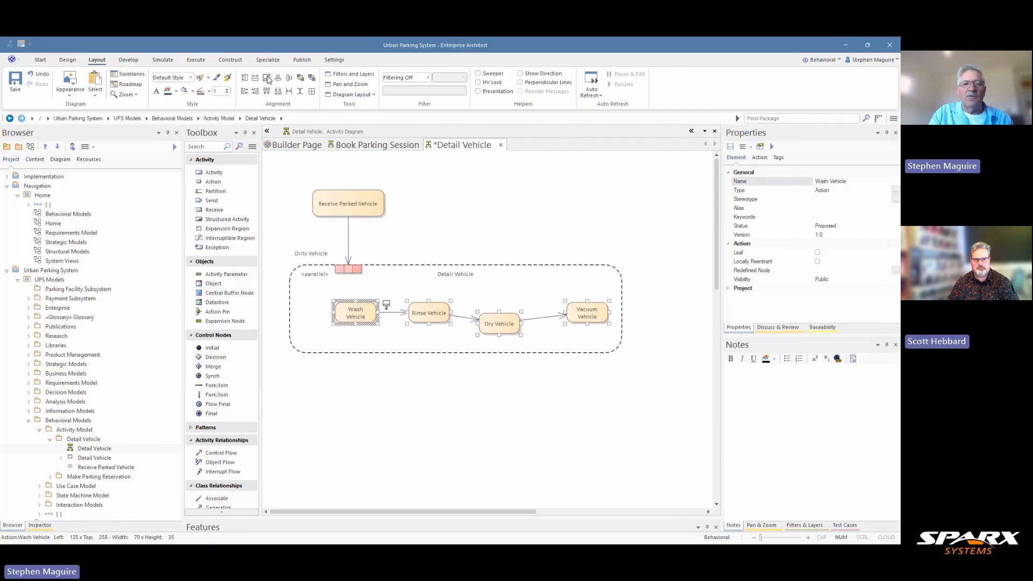
click(269, 93)
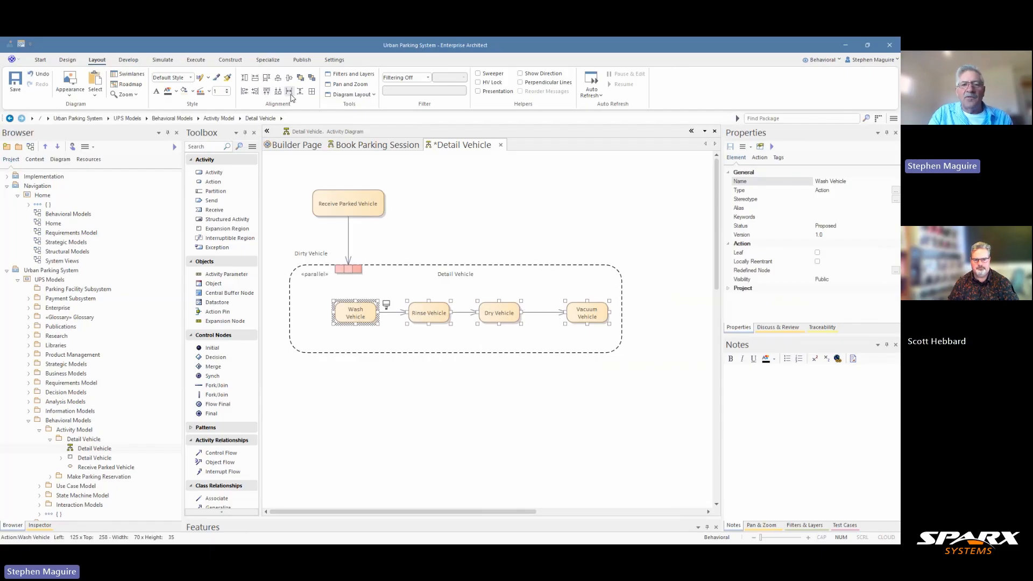
click(288, 92)
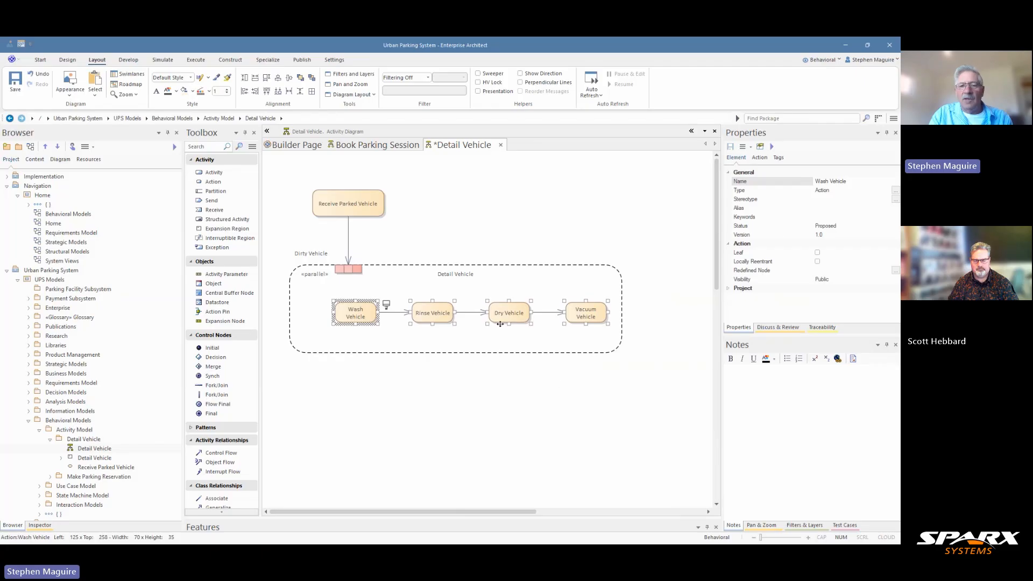
click(554, 380)
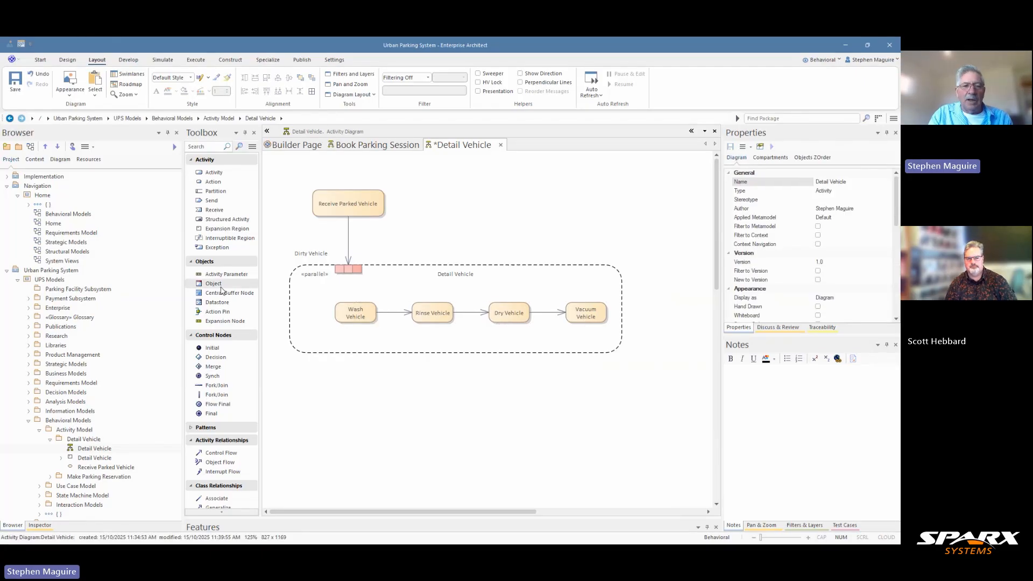
- Place an Expansion Node on the region's lower edge below Vacuum Vehicle, name it Clean Vehilce, and shift its label clear of the node
click(225, 321)
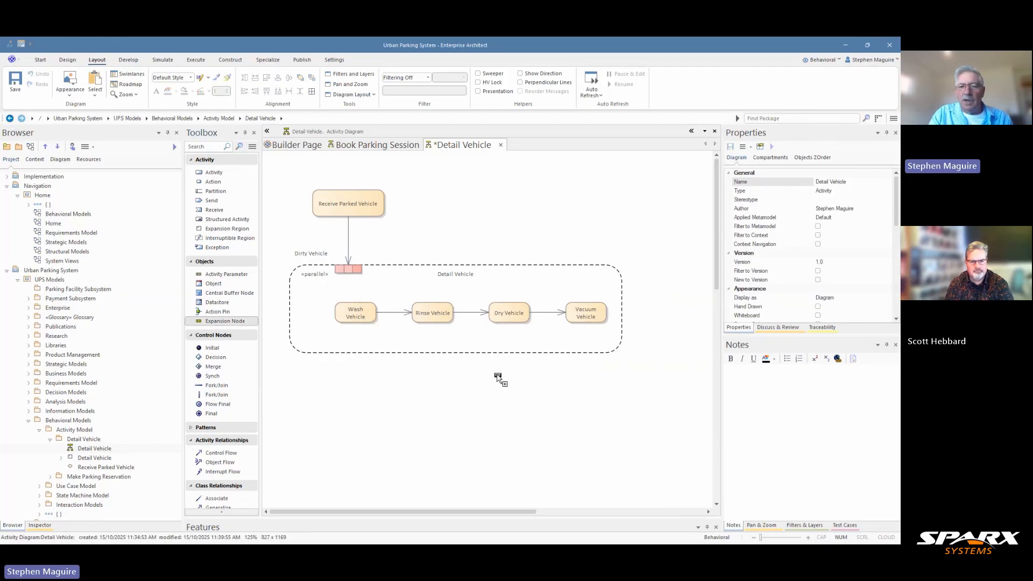
click(553, 352)
drag(554, 353, 586, 350)
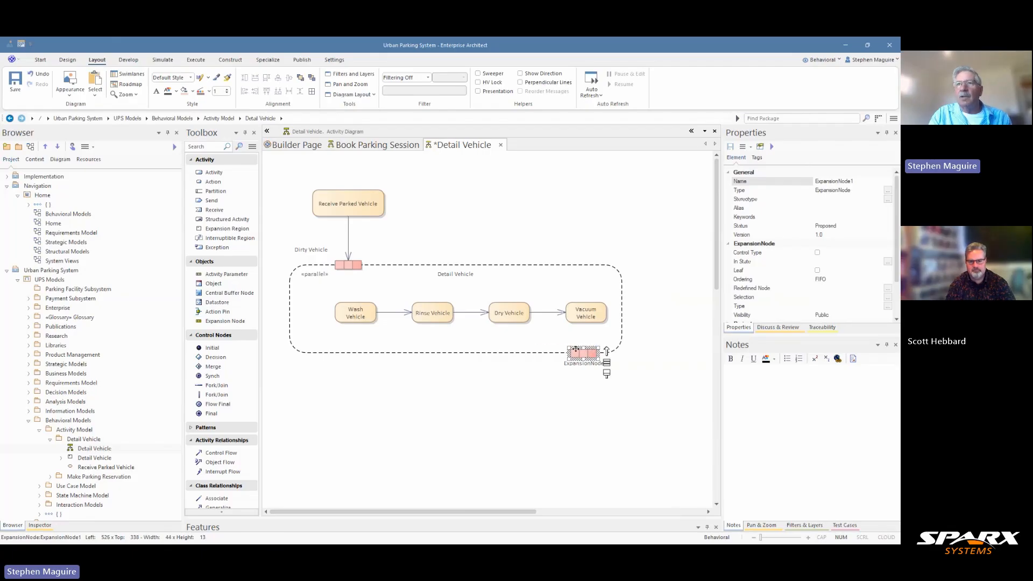
click(856, 182)
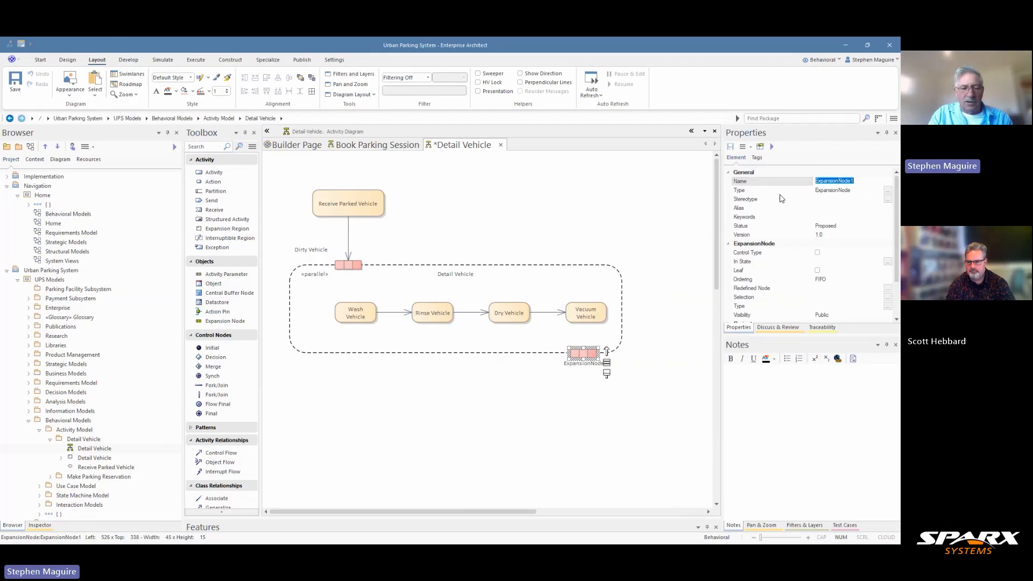
text(Clean V)
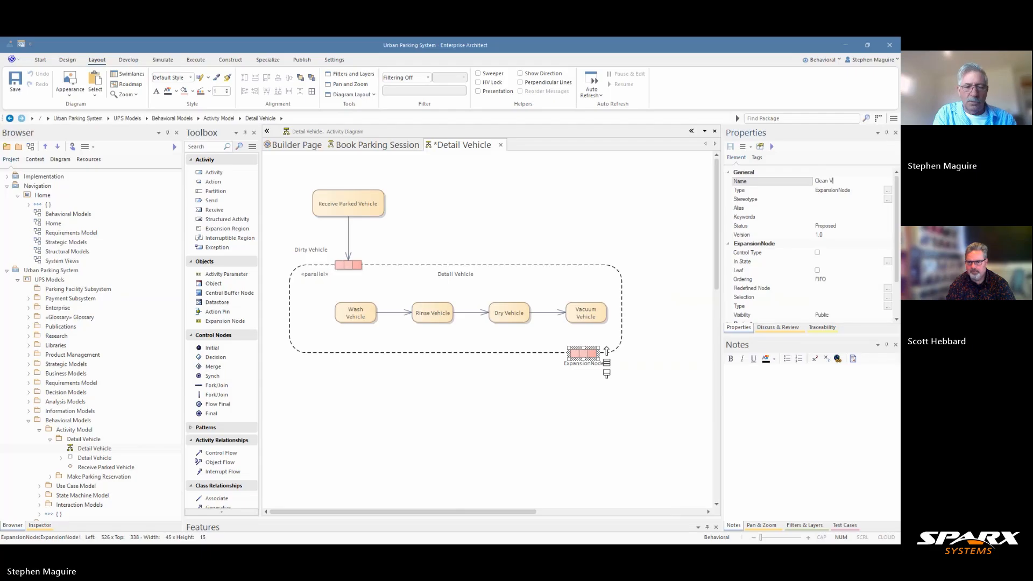
text(ehilce)
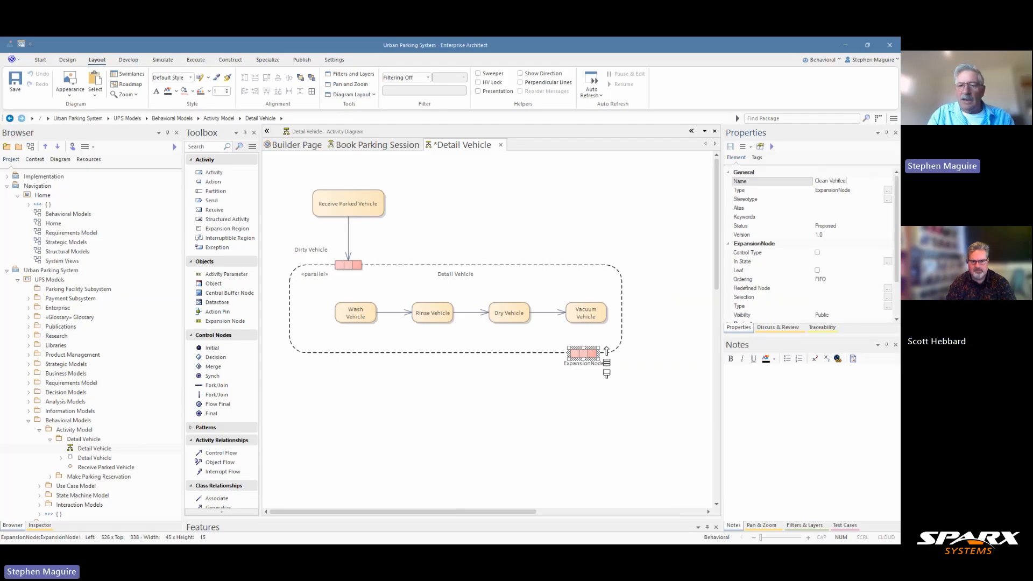
click(693, 342)
drag(588, 364, 536, 368)
- Connect Vacuum Vehicle to the Clean Vehilce node with an Object Flow and shift the node along the region's lower edge
click(601, 308)
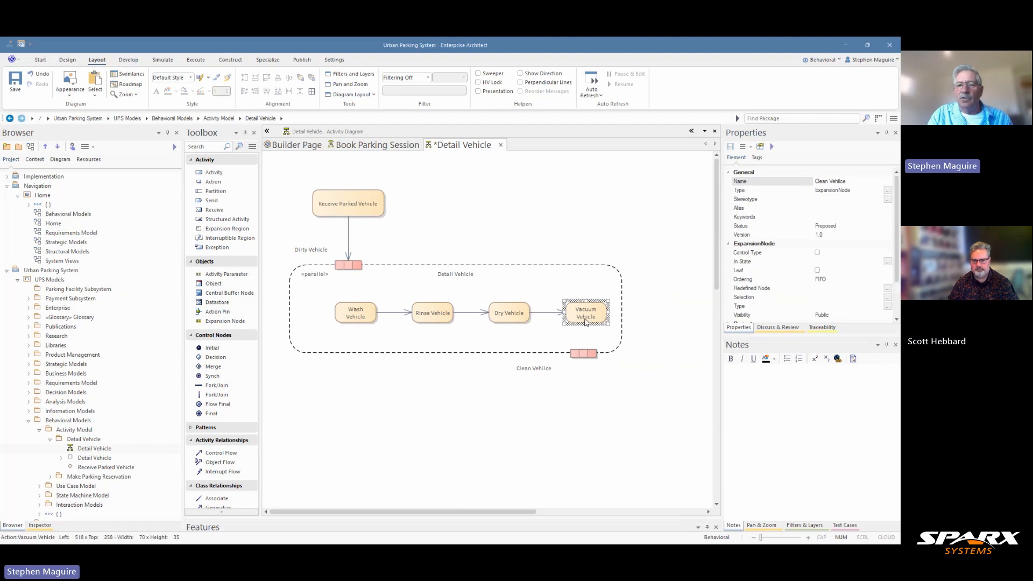
drag(616, 305, 588, 350)
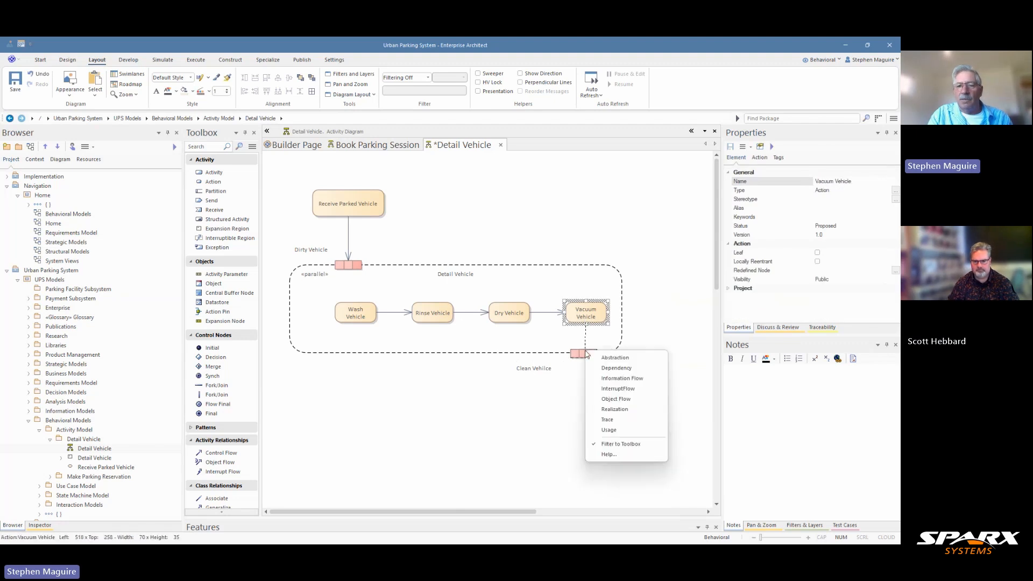
click(613, 399)
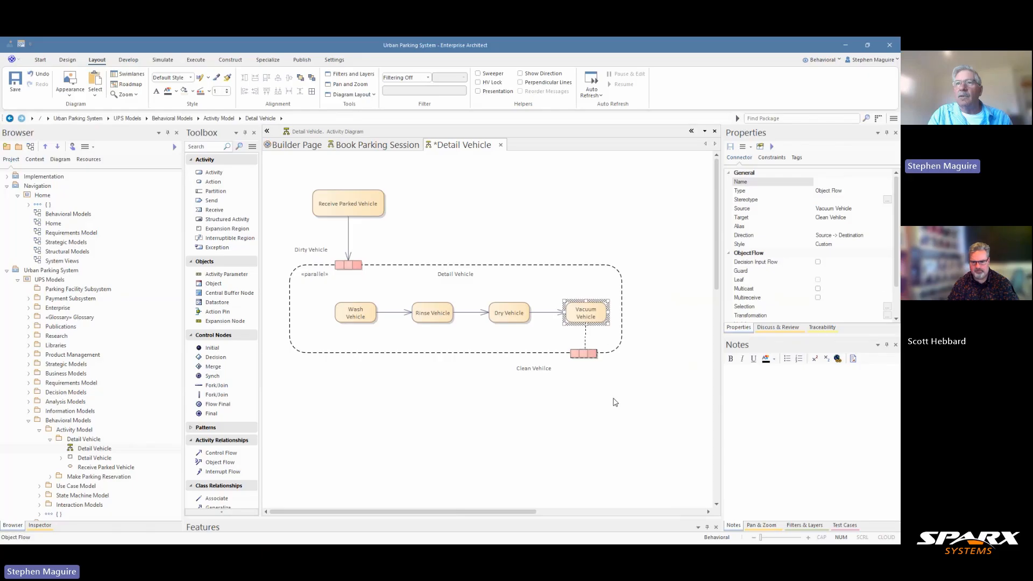
click(586, 357)
drag(586, 358, 596, 358)
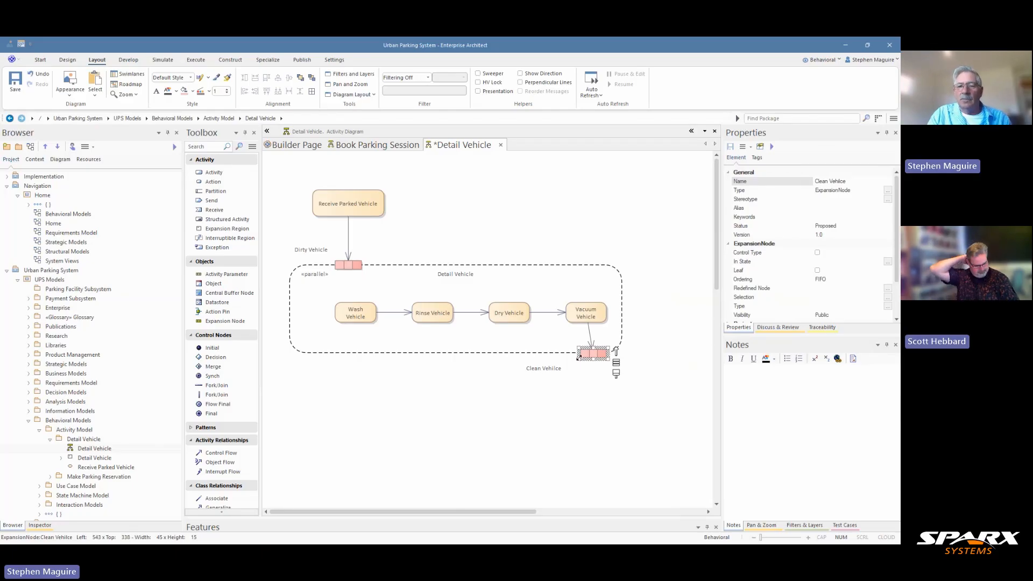
drag(591, 353, 586, 351)
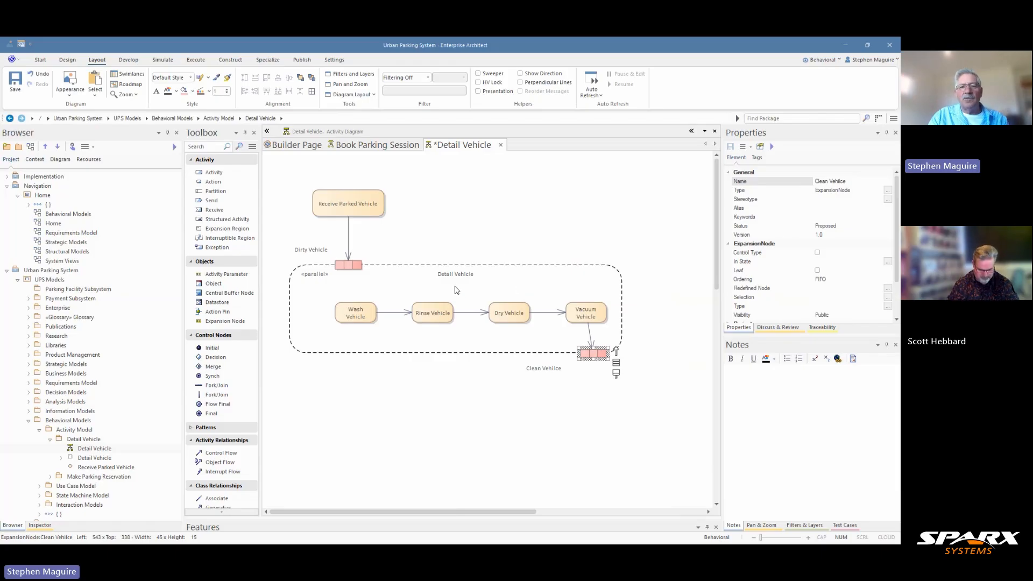
- Look at the Motorist Cancels region in the Book Parking Session diagram for comparison, and return to the Detail Vehicle diagram
click(410, 278)
click(362, 145)
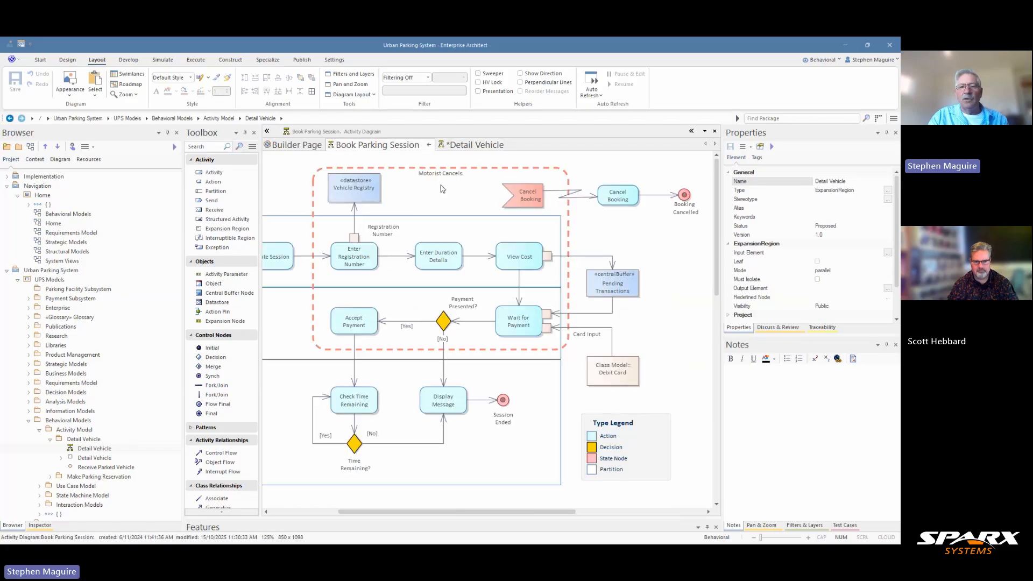
click(481, 148)
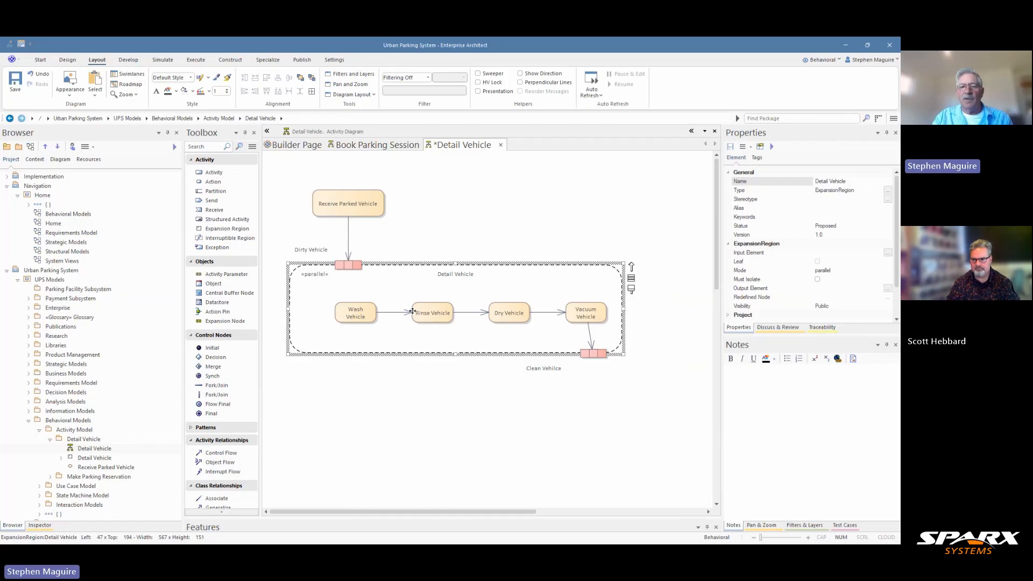
- Shift the Clean Vehilce expansion node along the region's lower edge so the flow from Vacuum Vehicle runs straight down
click(591, 355)
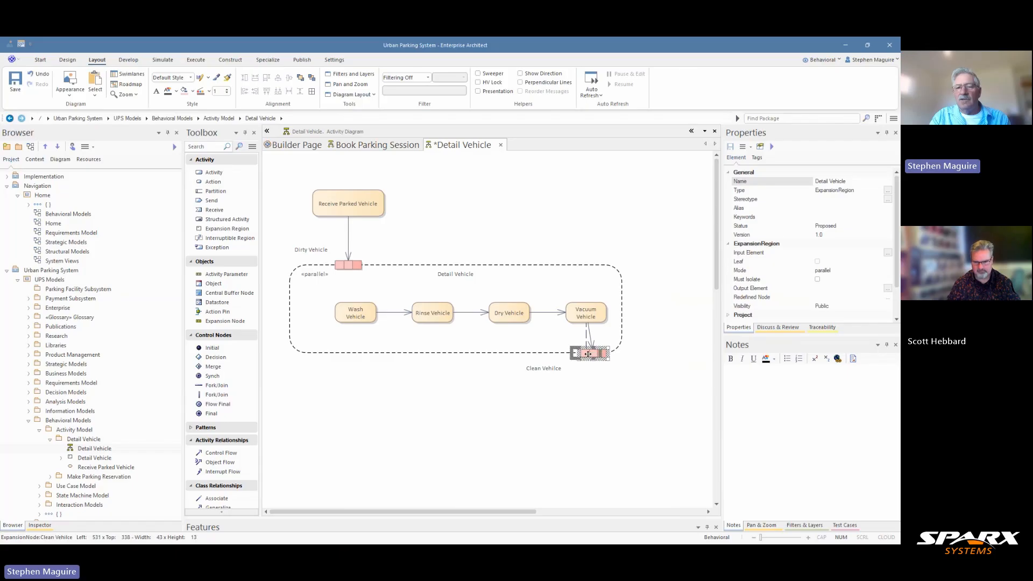
drag(594, 354, 588, 354)
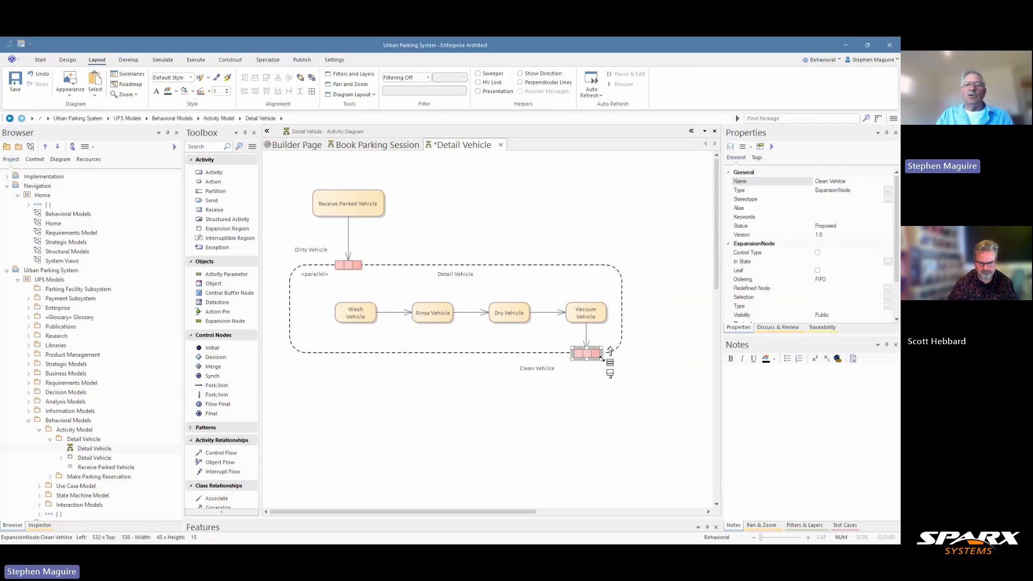
- After a glance at the Book Parking Session diagram, set the Detail Vehicle expansion region's line colour to green and line width to 4
click(397, 149)
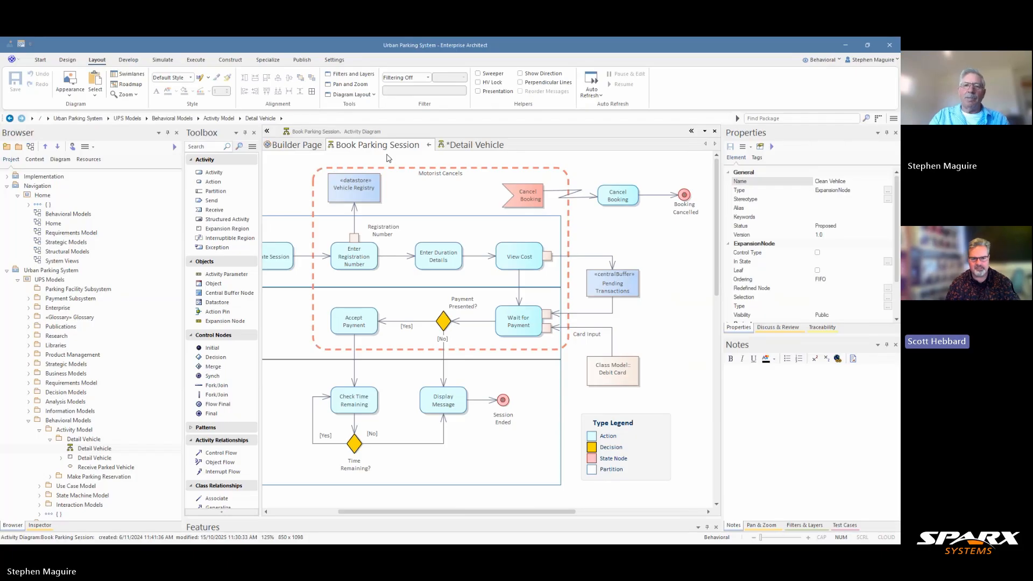
click(488, 146)
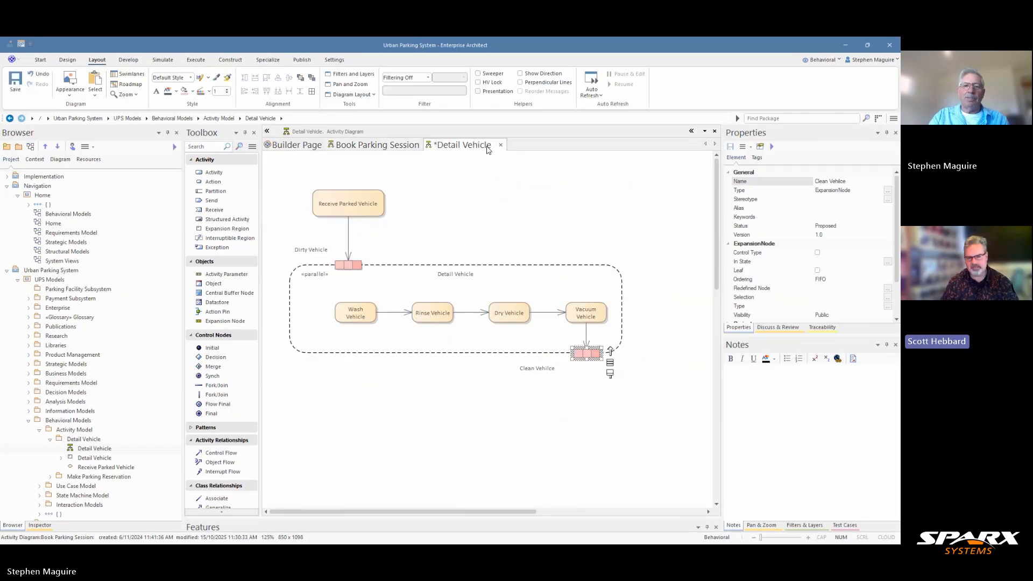
click(421, 266)
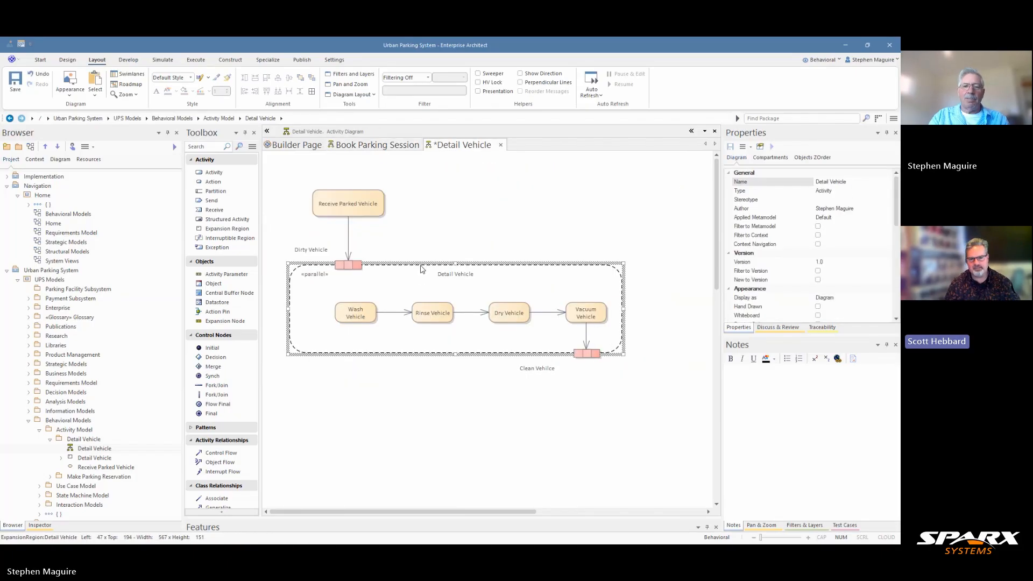
click(210, 92)
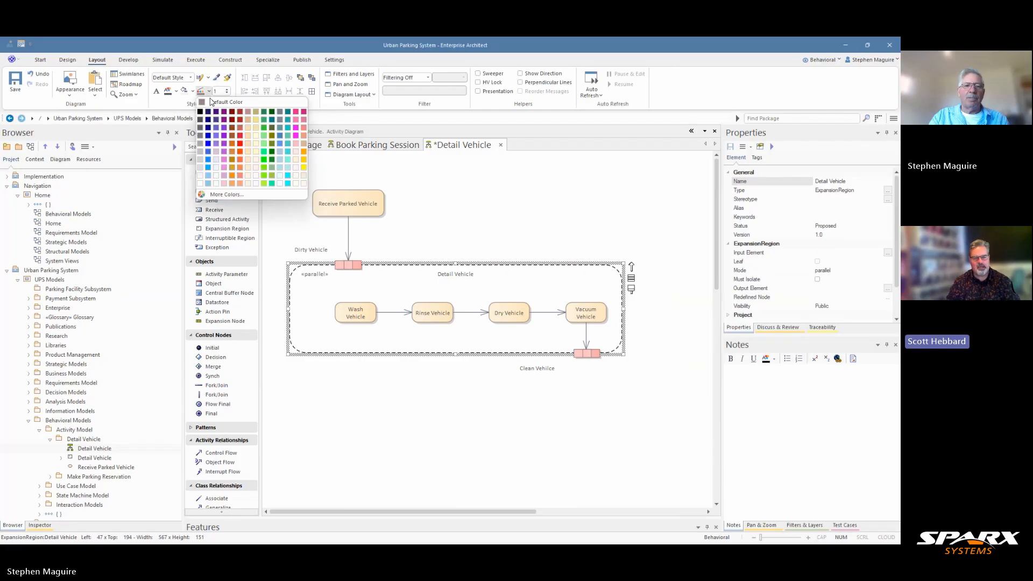
click(264, 126)
click(228, 91)
click(229, 91)
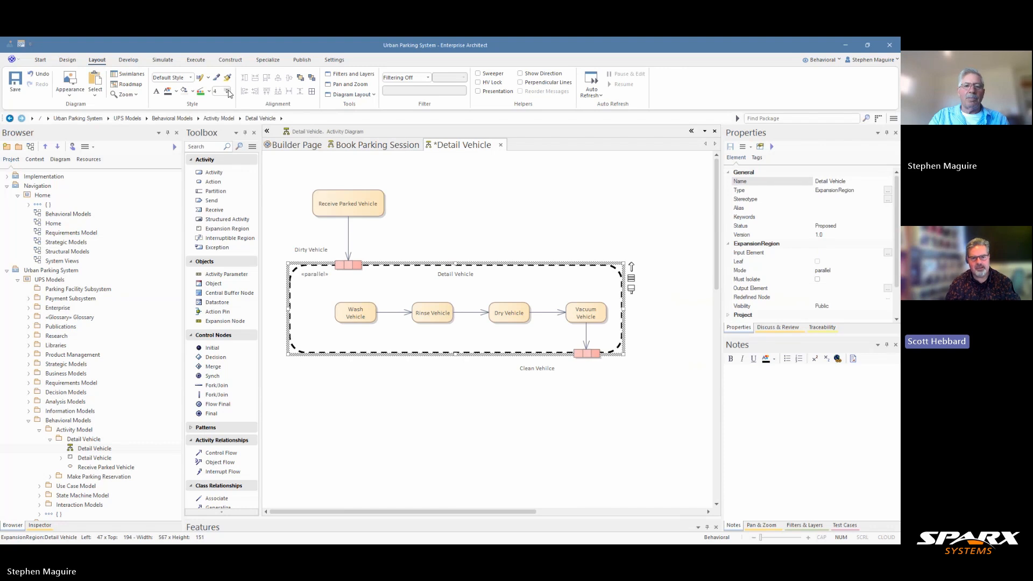
click(228, 91)
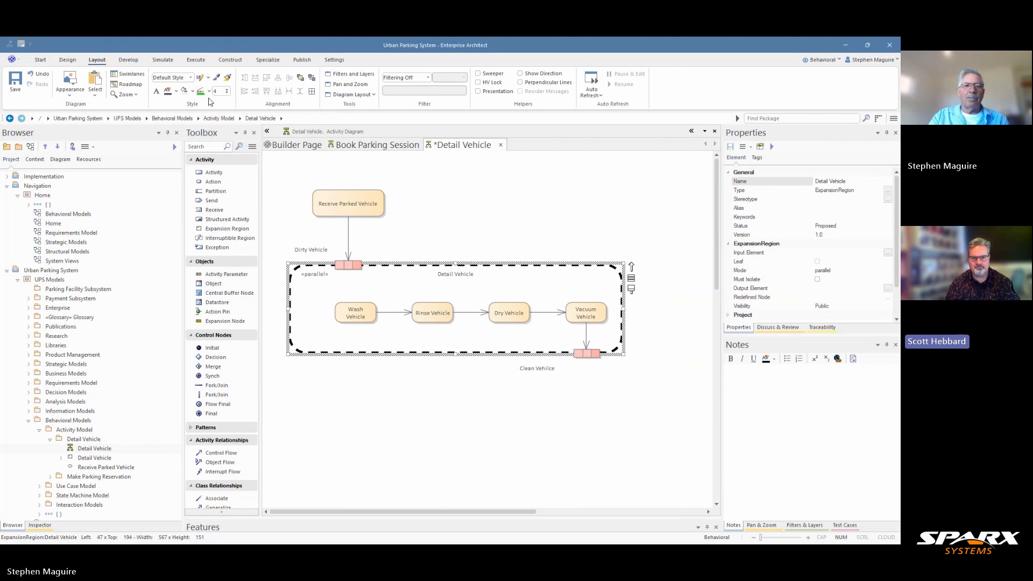
click(457, 224)
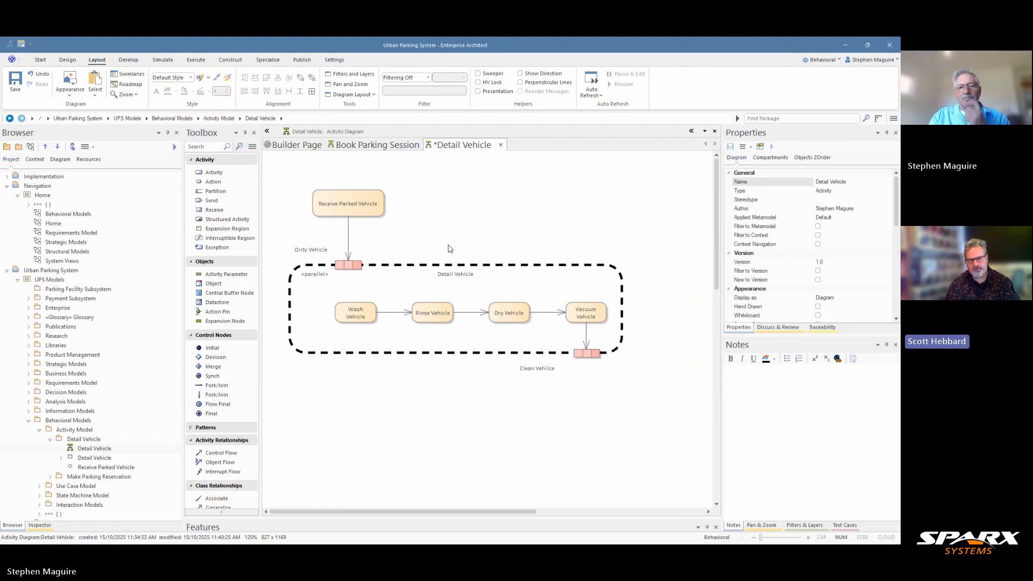
- Select the Detail Vehicle expansion region, and view the Motorist Cancels region in the Book Parking Session diagram to compare their borders
click(430, 266)
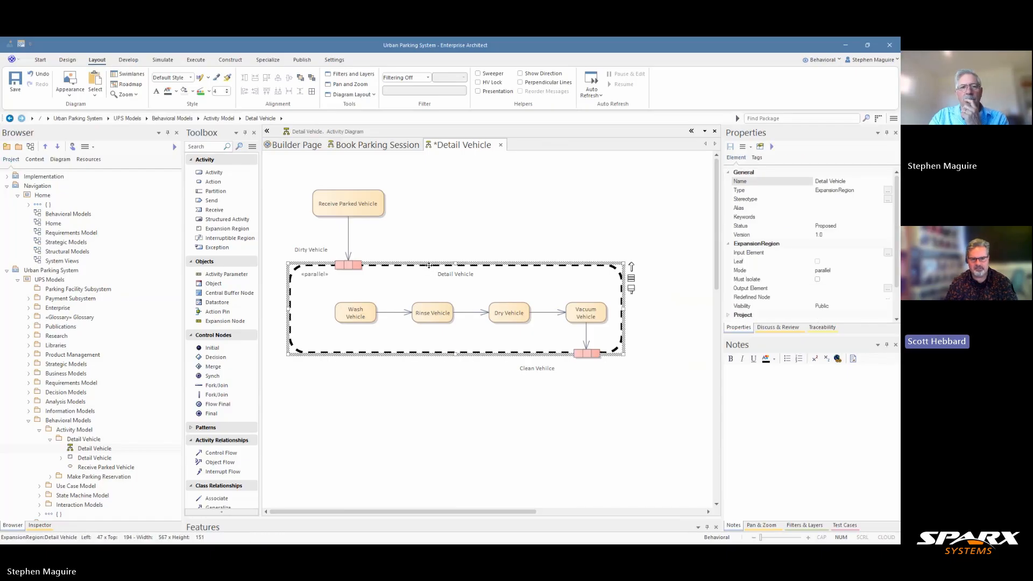
click(403, 145)
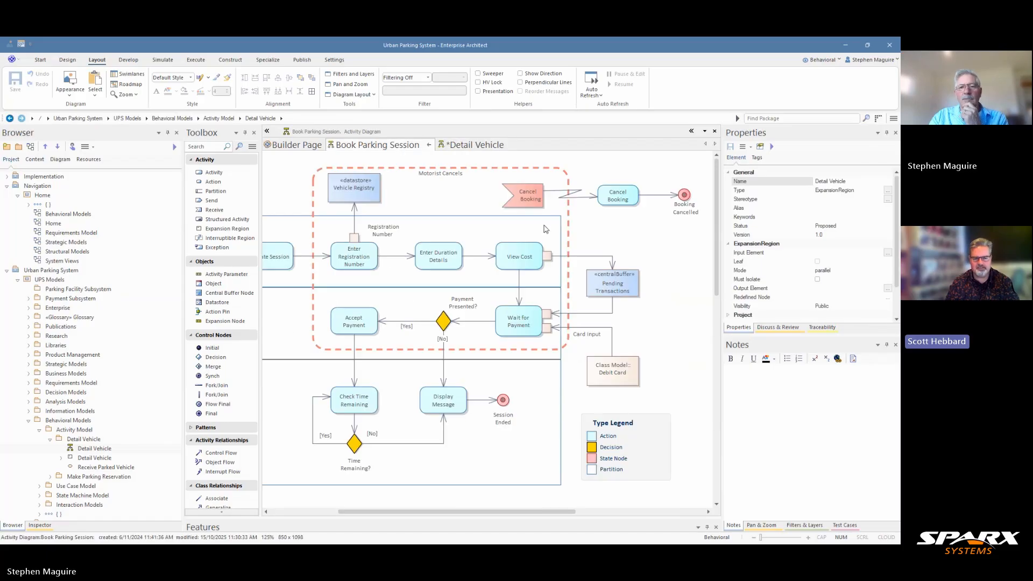